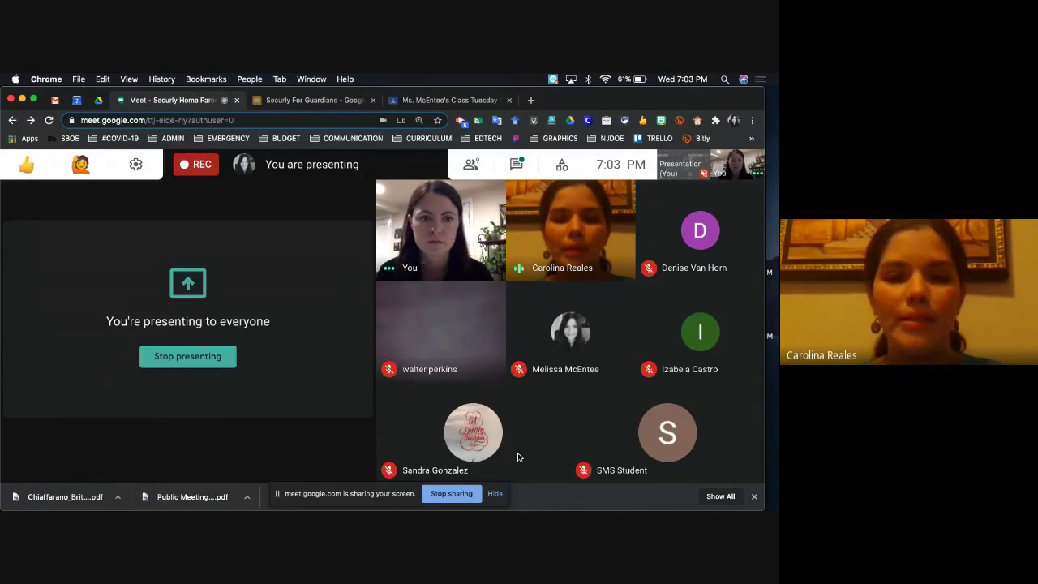
Change the Meet call layout to Sidebar from More options, then close the layout dialog
mouse_move(697, 462)
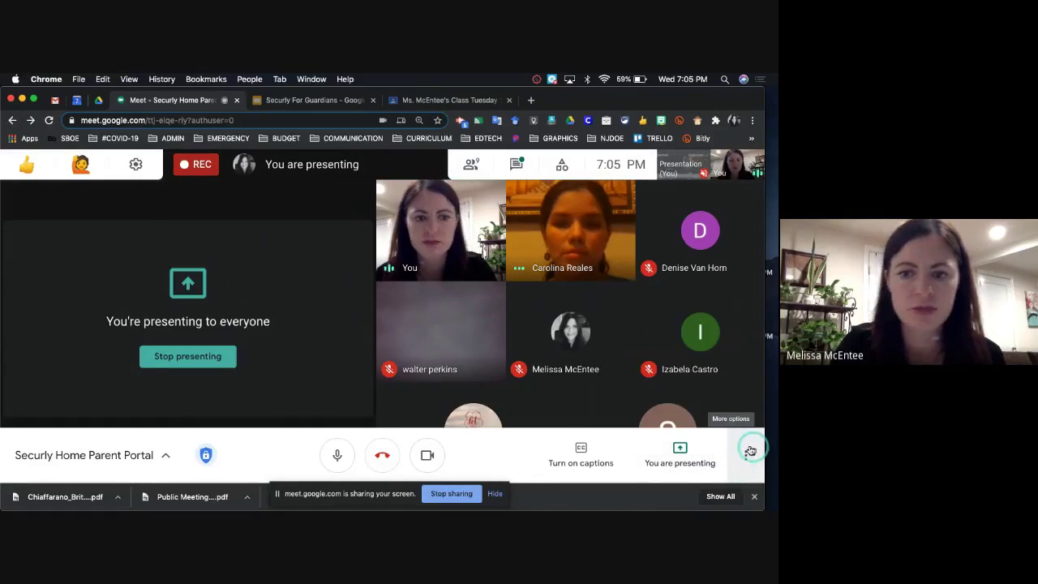
left_click(756, 448)
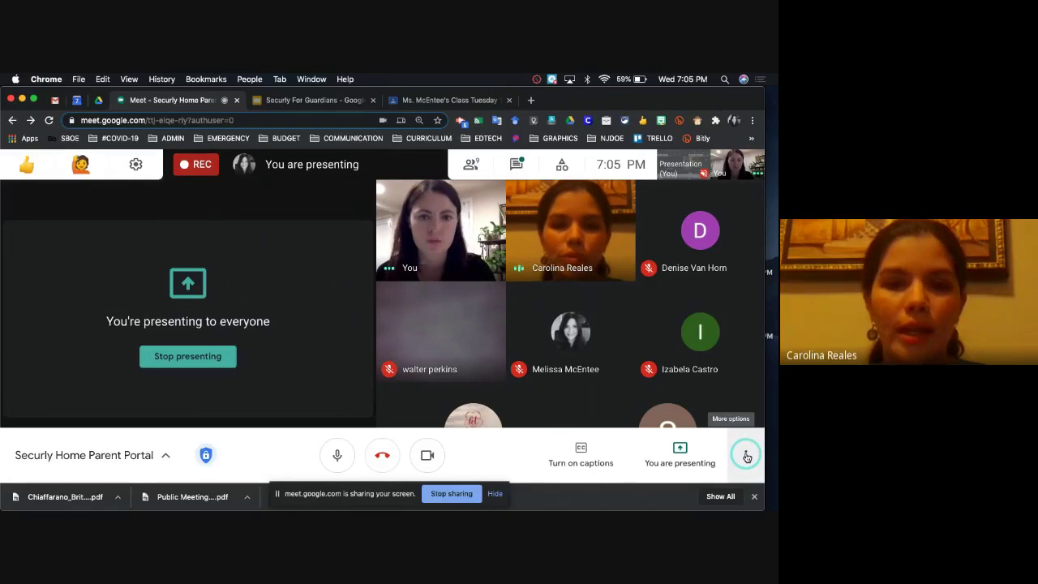
left_click(746, 456)
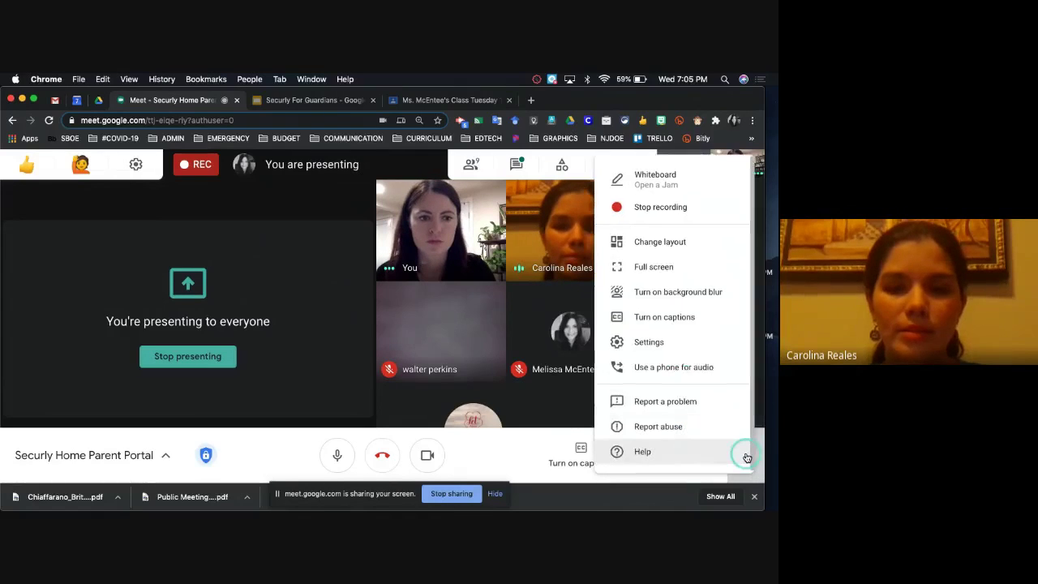
left_click(659, 245)
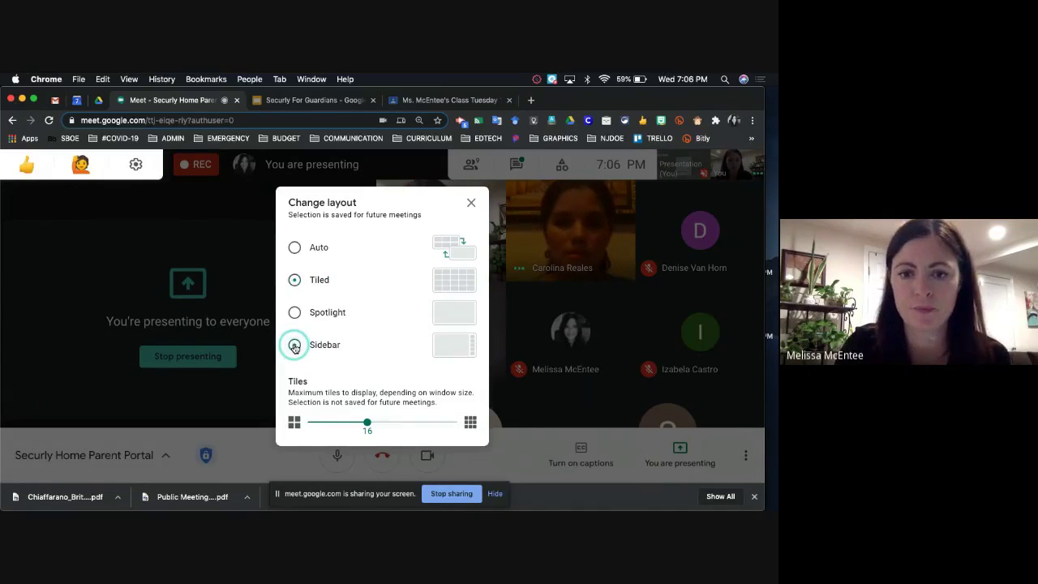
left_click(294, 346)
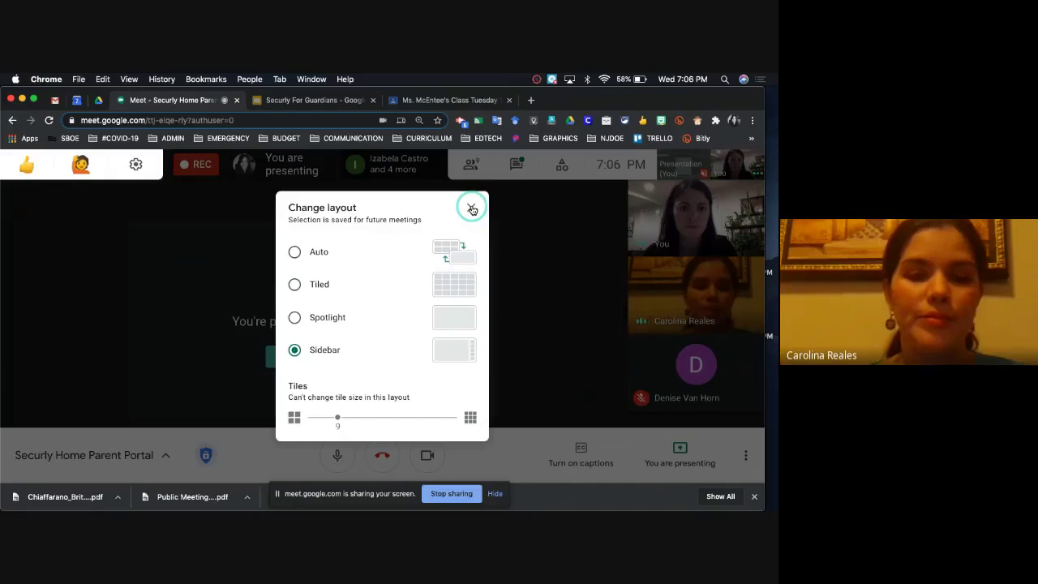
left_click(472, 209)
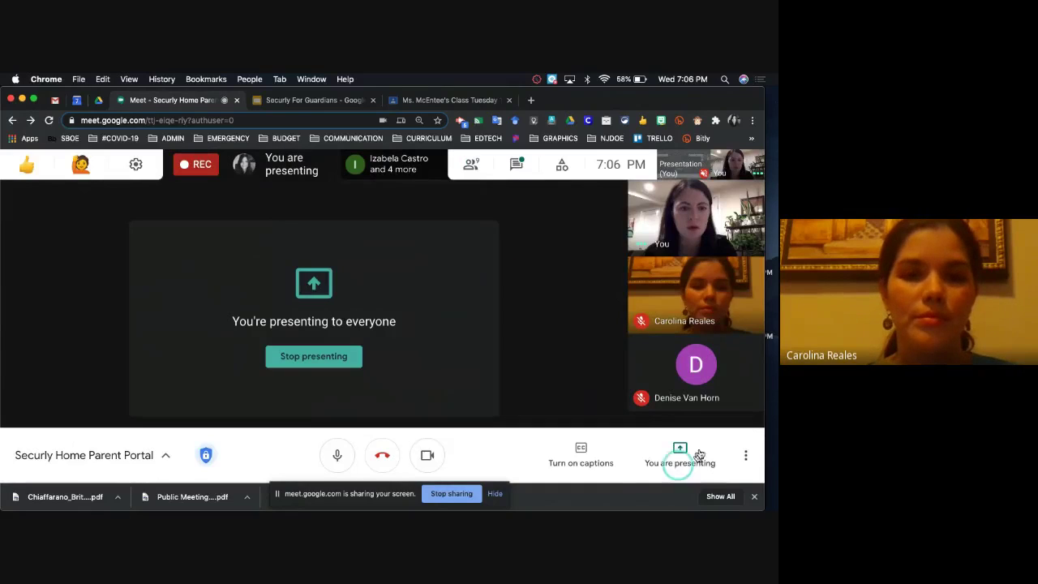
mouse_move(738, 474)
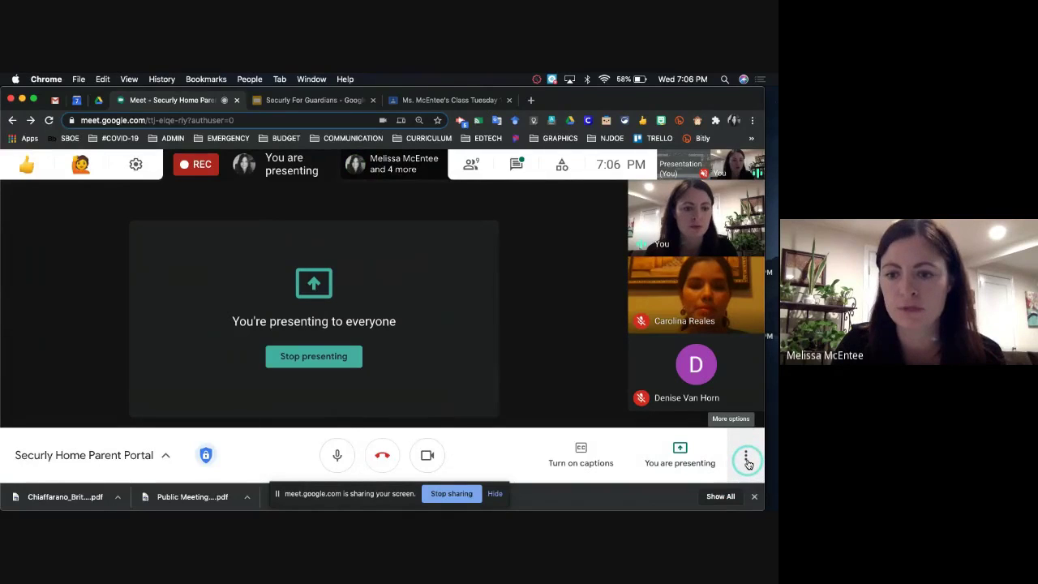
left_click(747, 461)
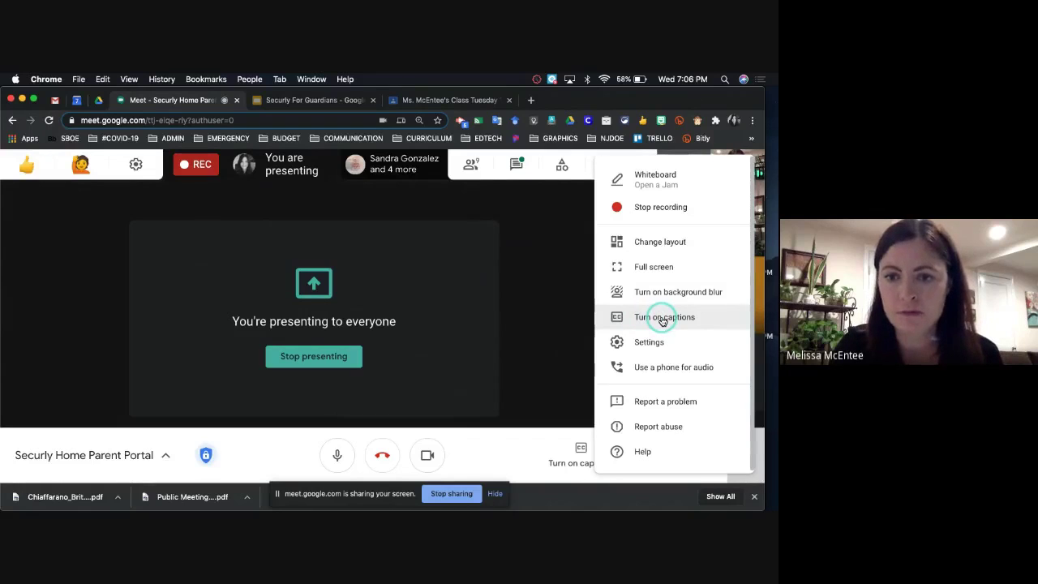
left_click(662, 318)
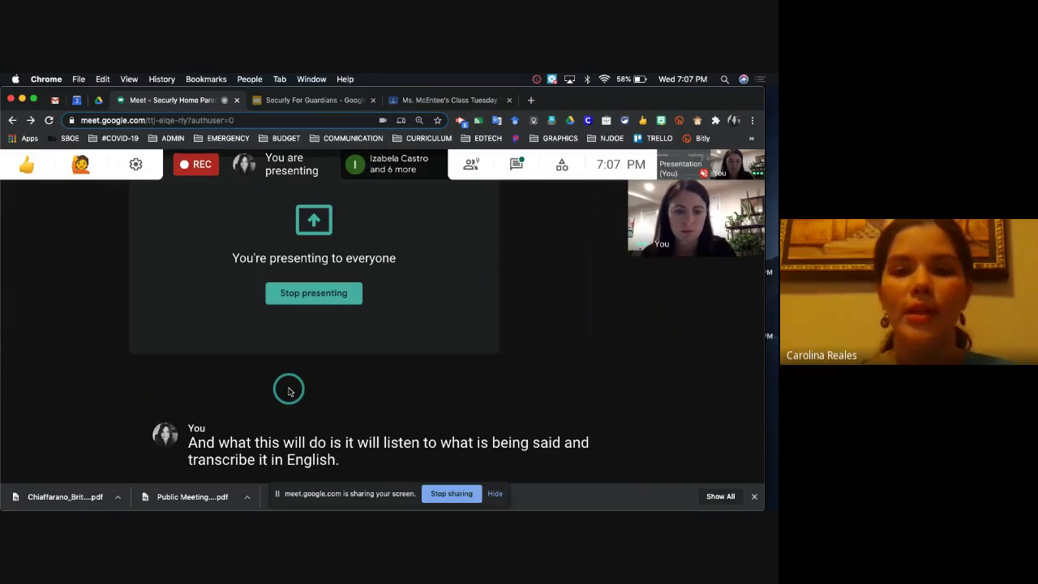
mouse_move(567, 436)
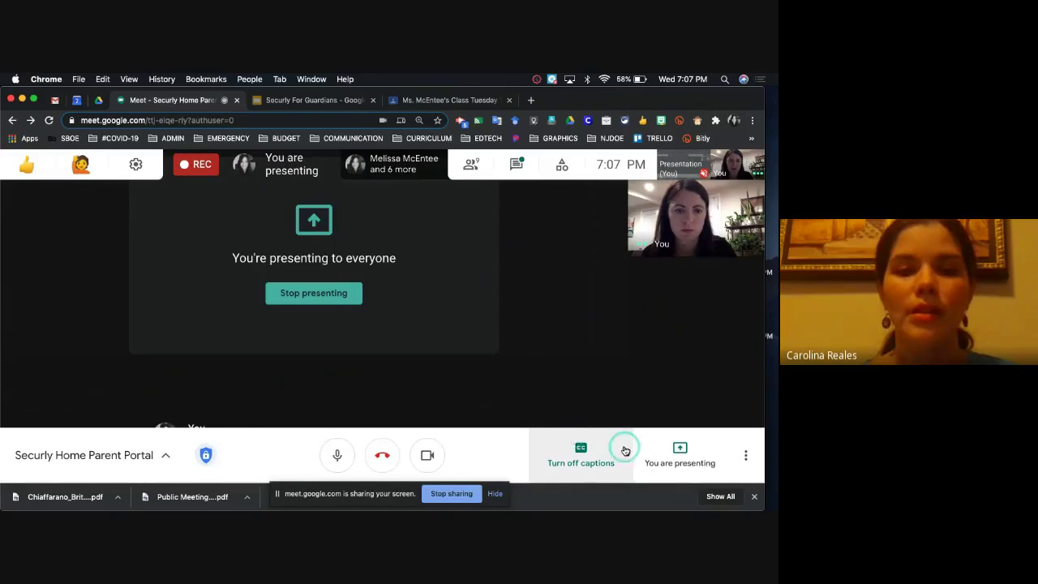
left_click(583, 451)
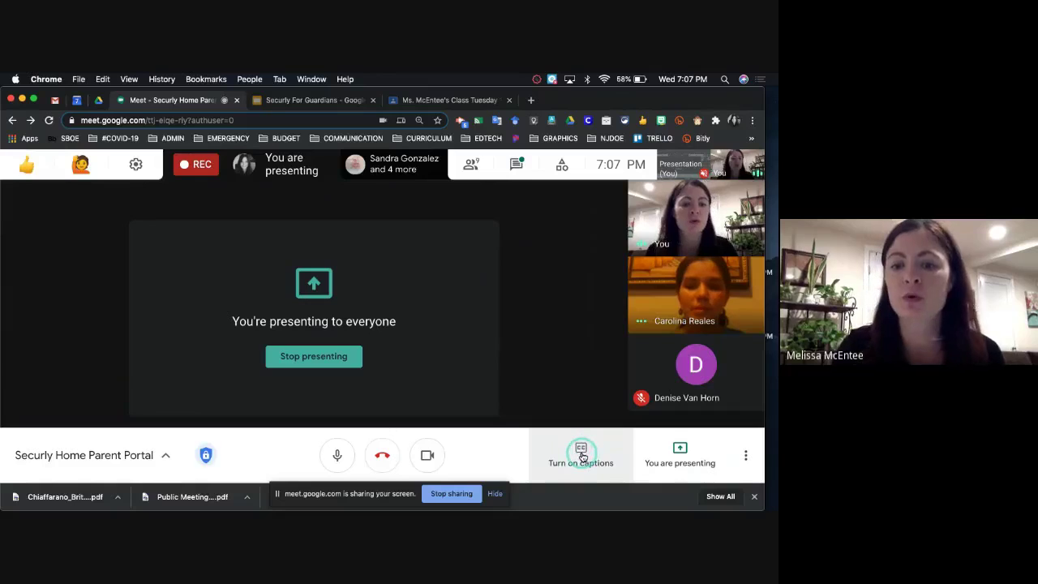
Open Meet Settings on the Audio page and play the speaker test sound
left_click(746, 459)
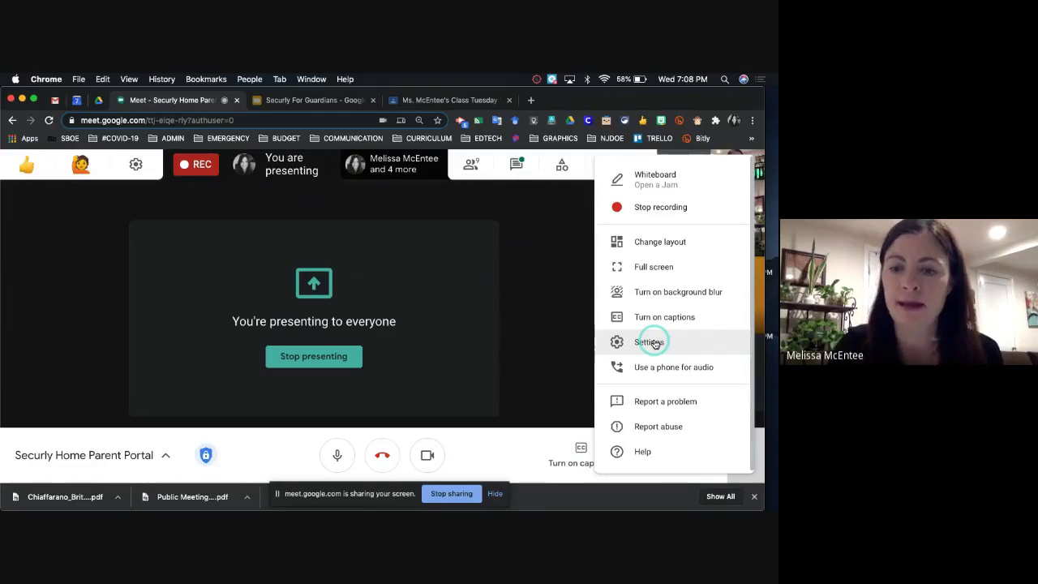
left_click(654, 343)
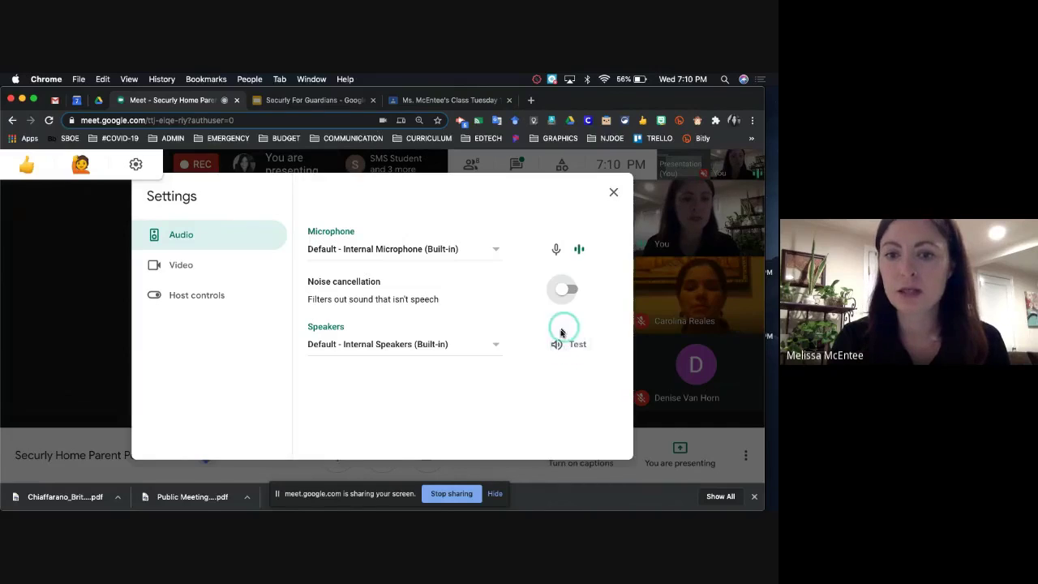
left_click(564, 344)
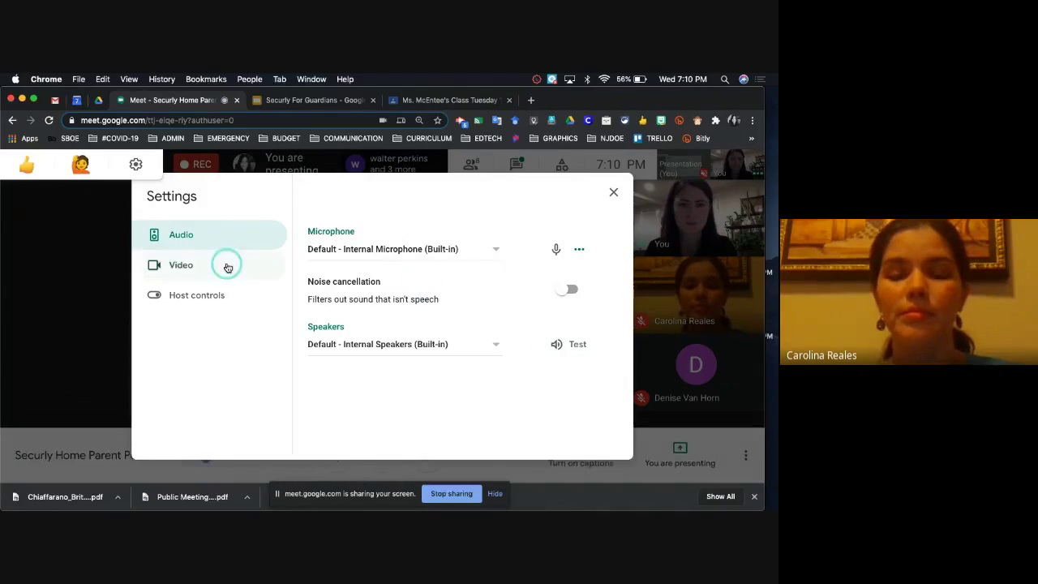
Show the Video settings: FaceTime HD Camera, sending 360p, receiving 720p
left_click(182, 270)
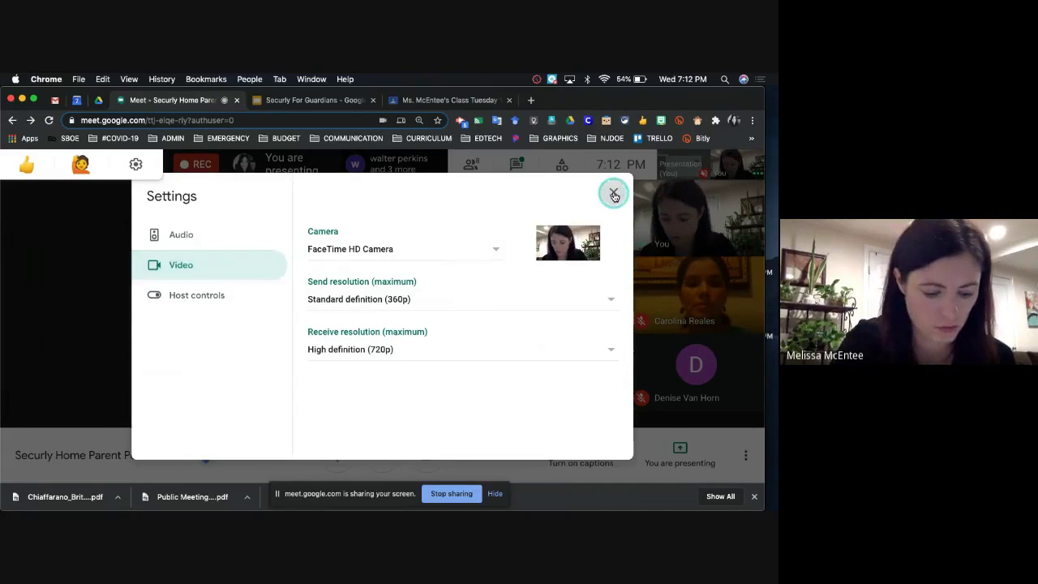
Close the video settings and open the in-call chat panel
left_click(614, 194)
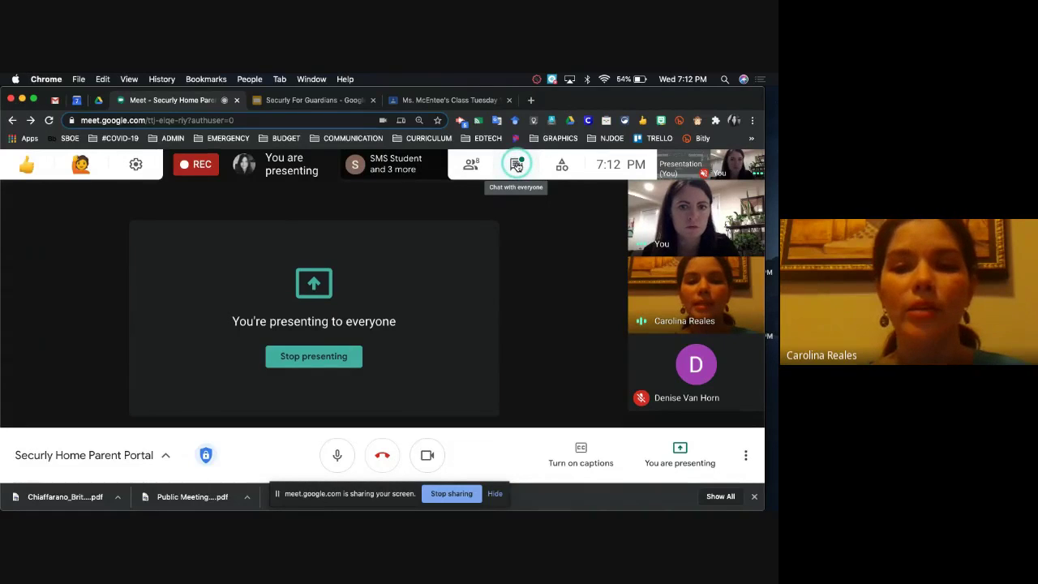
left_click(516, 165)
left_click(623, 309)
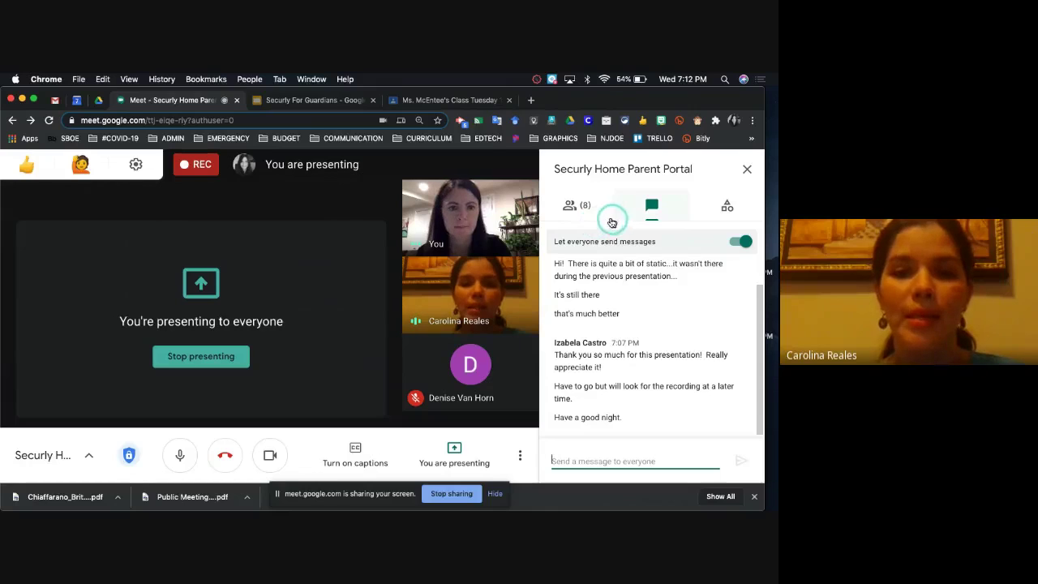
Close the chat panel to return to the Sidebar-layout presentation
left_click(747, 172)
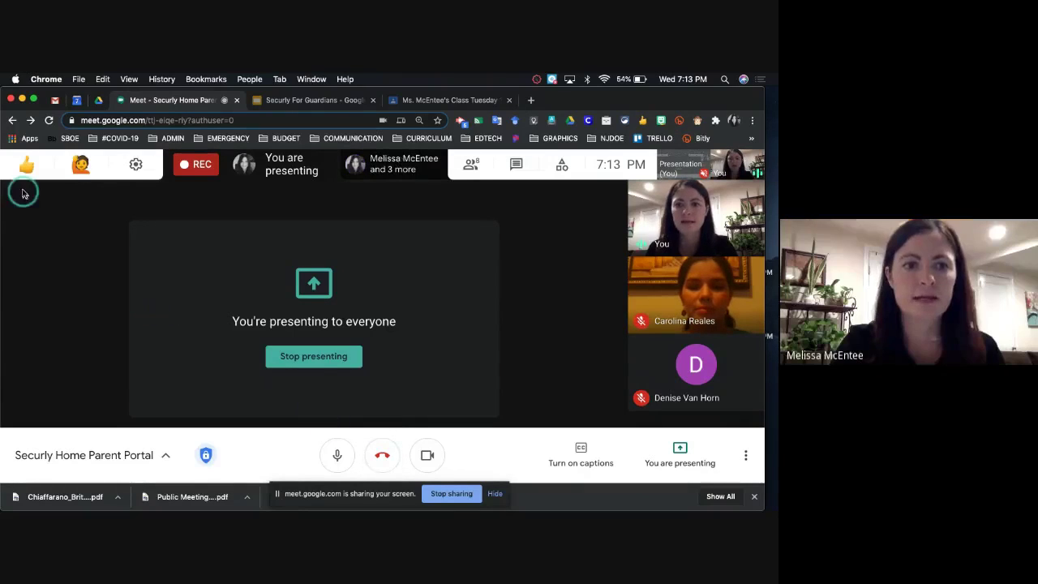
Raise your hand in the Meet call using the raise-hand icon
mouse_move(17, 172)
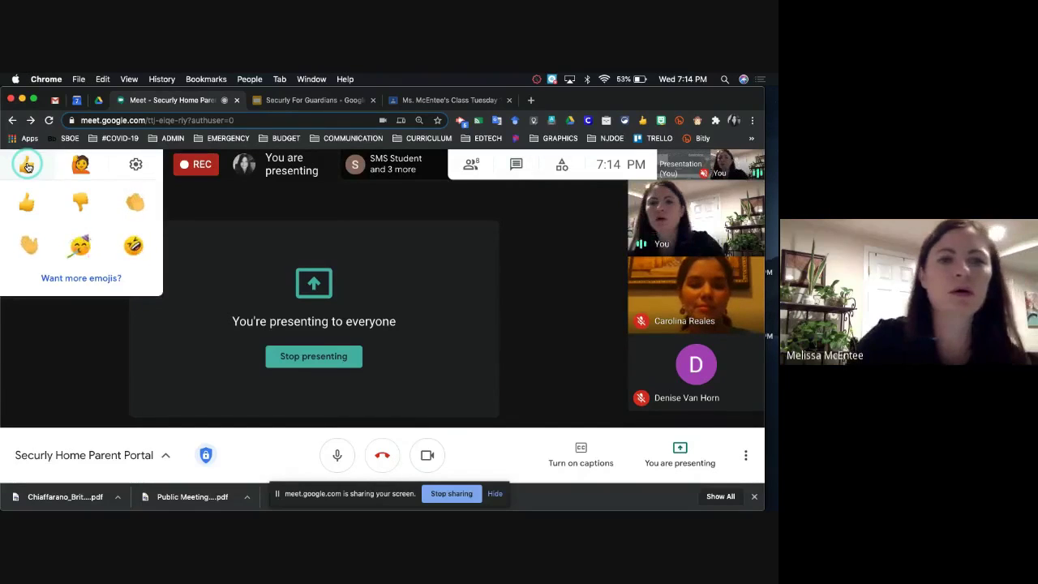
left_click(78, 167)
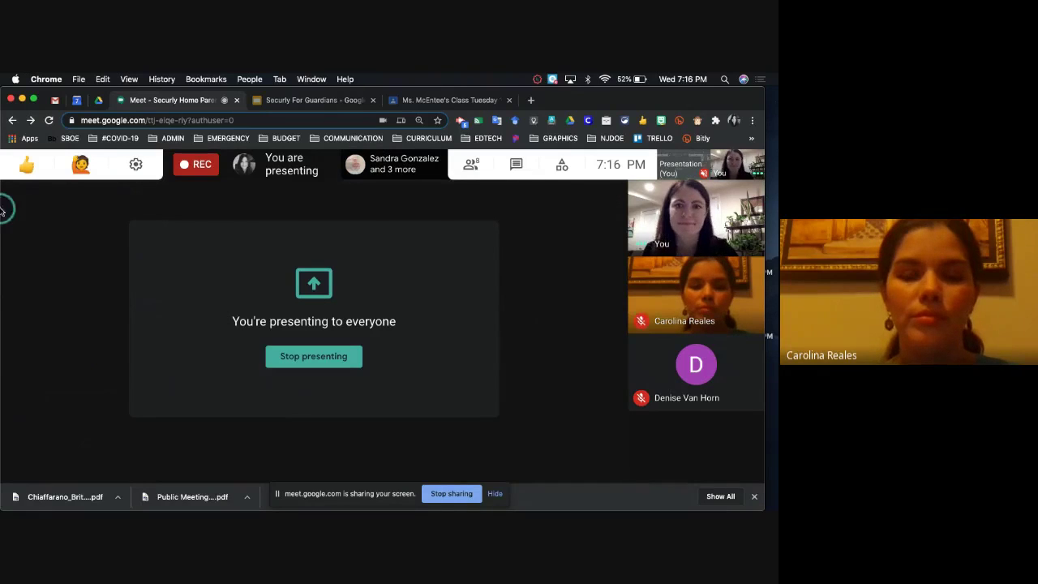
Switch to the Tuesday class tab and reload the suspended Classroom page
left_click(417, 99)
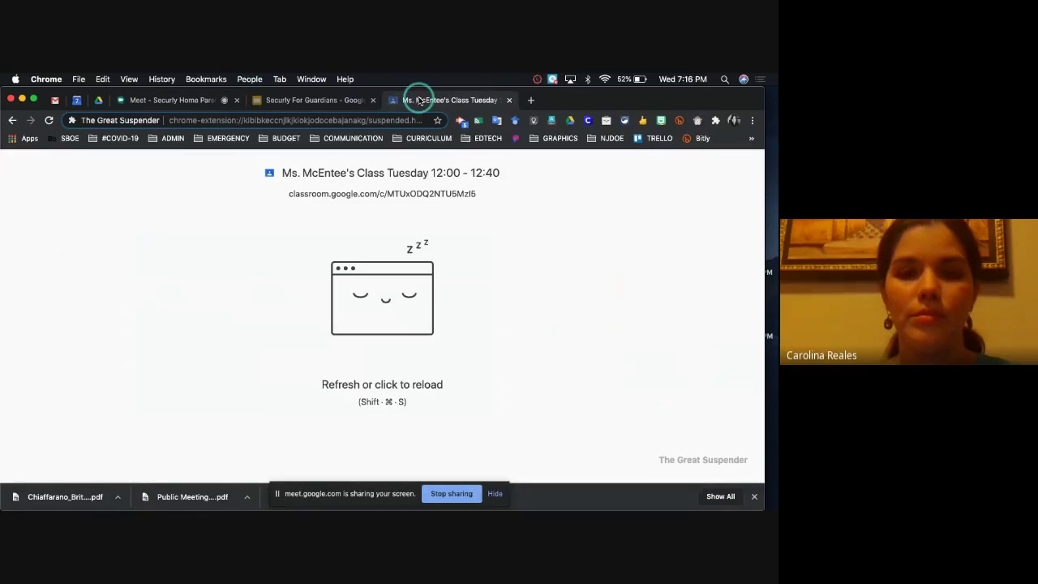
left_click(179, 100)
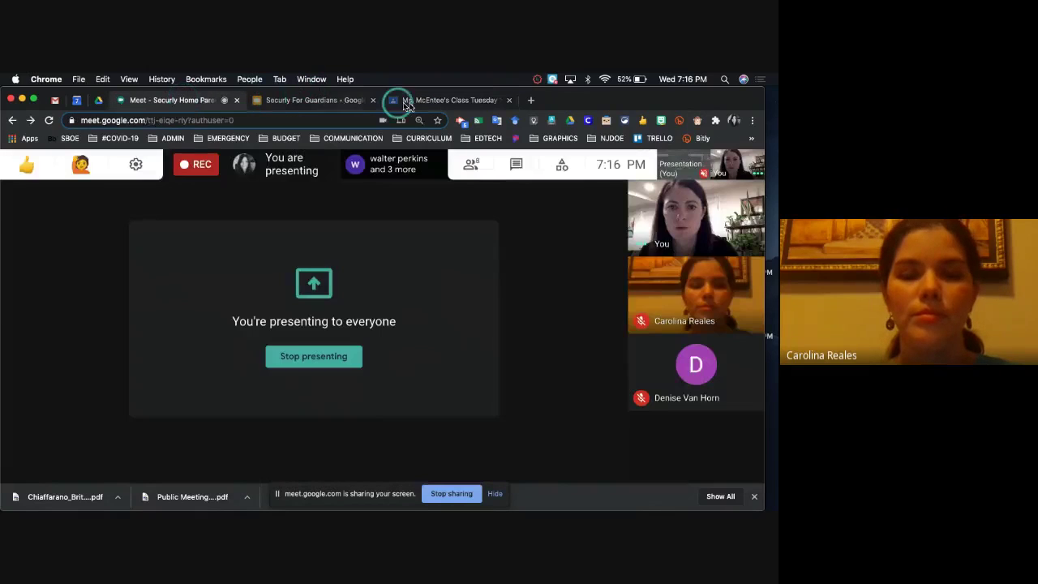
left_click(424, 100)
left_click(49, 121)
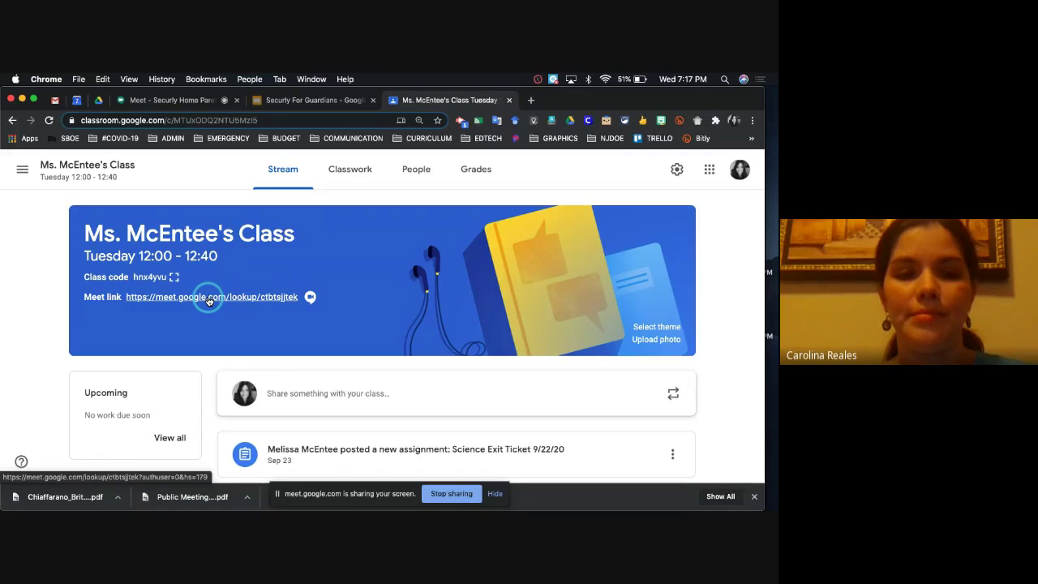
Show the class Stream and scroll through its posts, including Science Exit Ticket 9/22/20
left_click(280, 169)
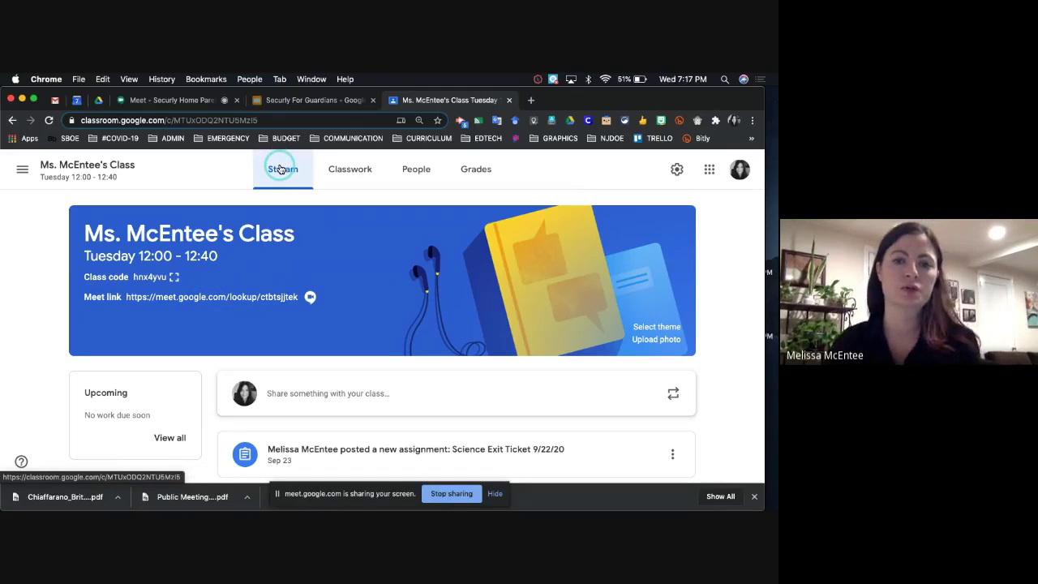
scroll(343, 334, "down", 2)
scroll(344, 337, "down", 1)
scroll(345, 336, "down", 2)
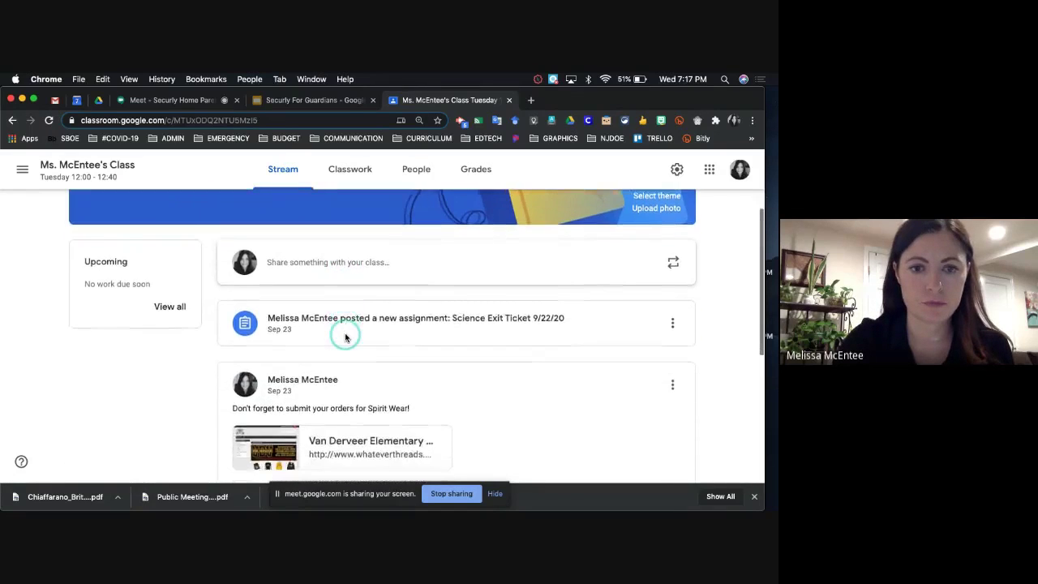
scroll(345, 337, "down", 1)
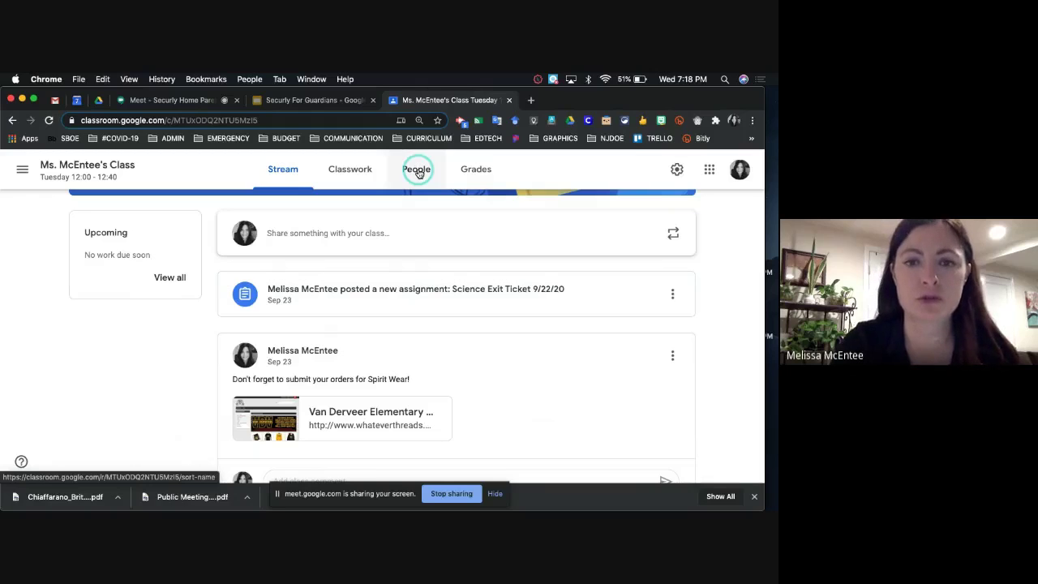
Open the People roster and scroll to students' guardian emails and invitation status
left_click(416, 170)
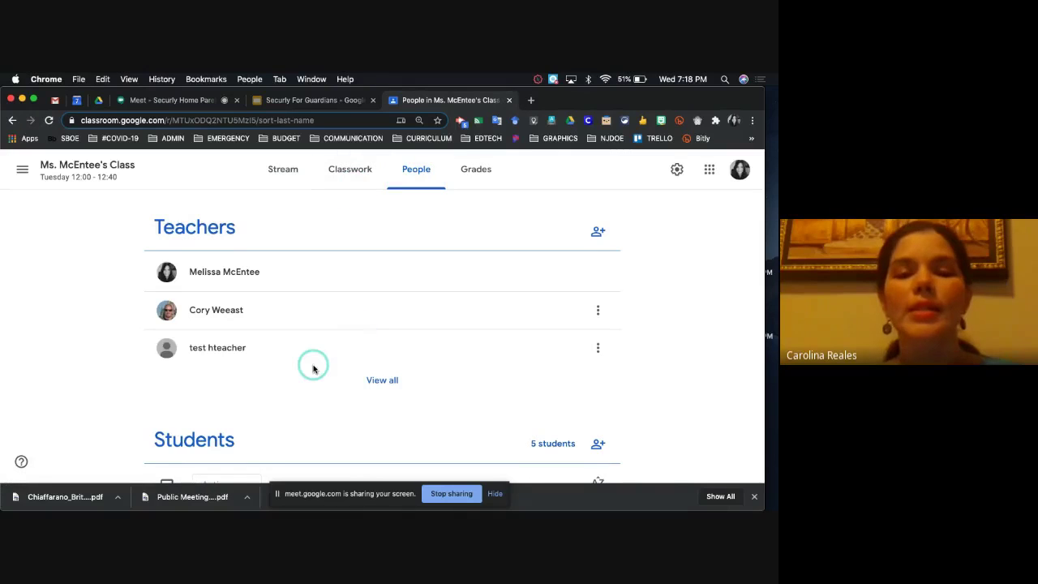
scroll(313, 367, "down", 2)
scroll(313, 369, "down", 4)
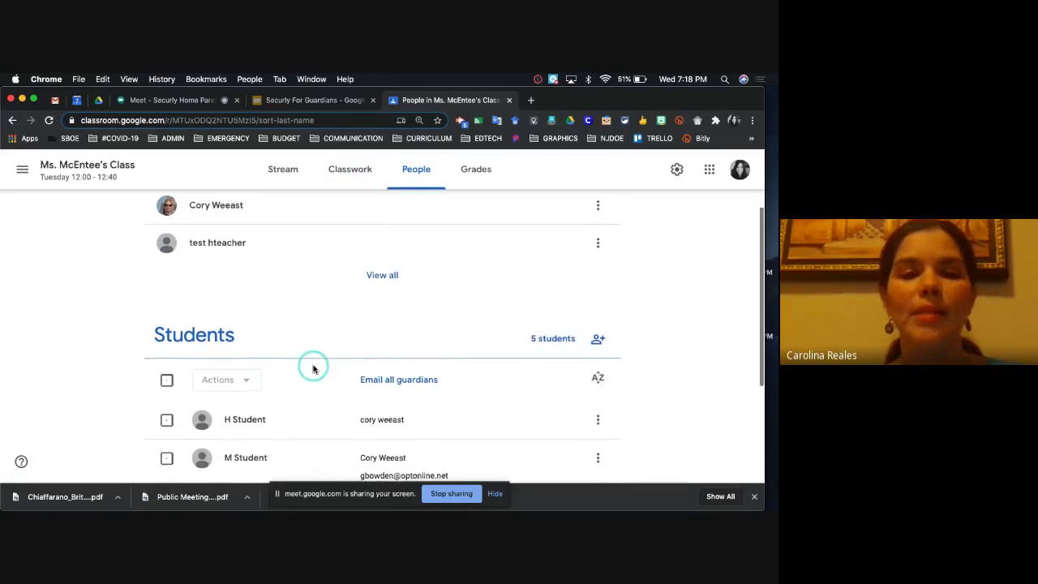
scroll(313, 369, "down", 1)
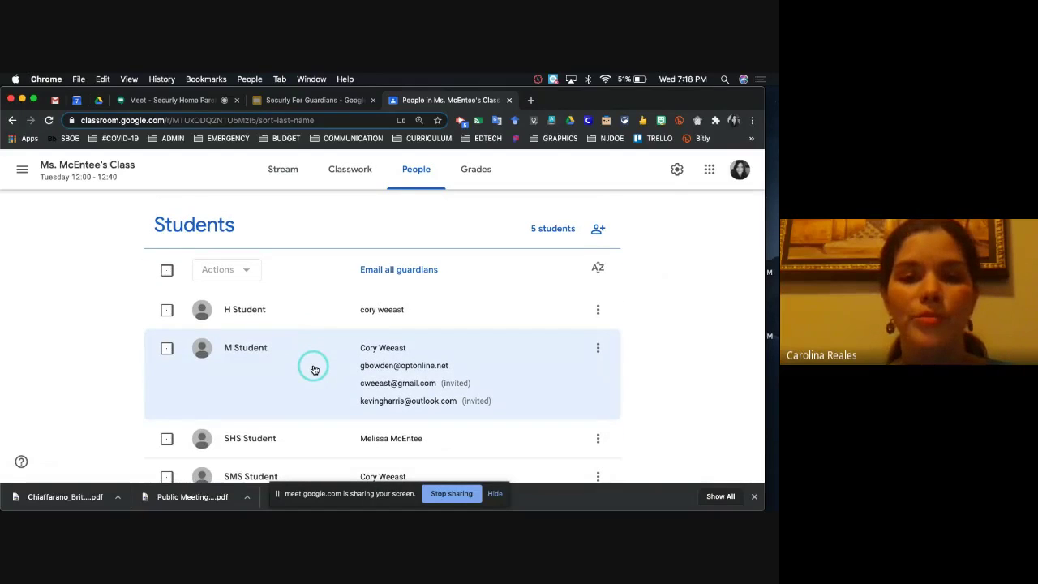
scroll(314, 369, "down", 2)
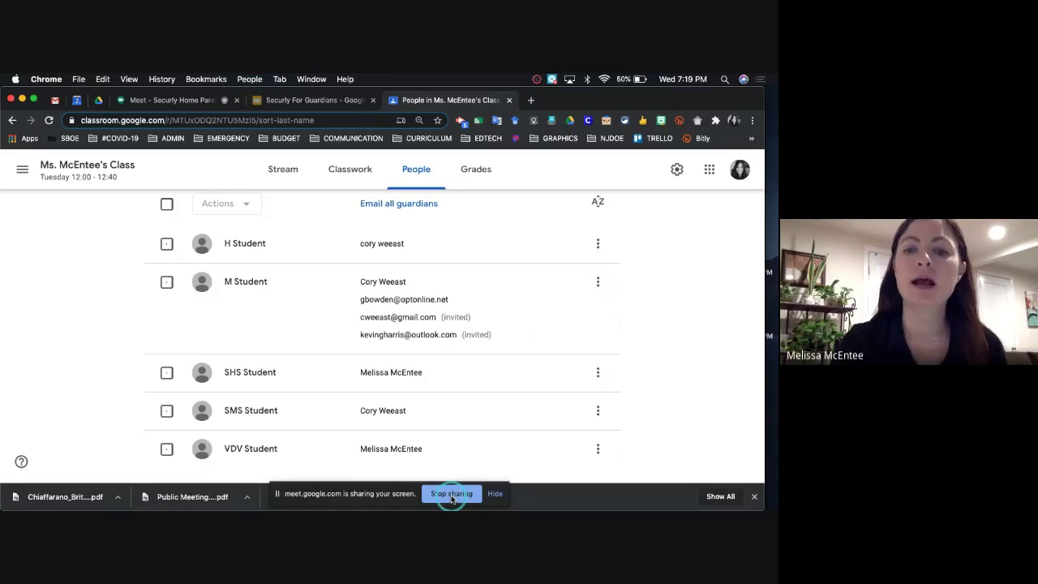
Stop sharing the screen so the other presenter can show their Classroom home
left_click(452, 496)
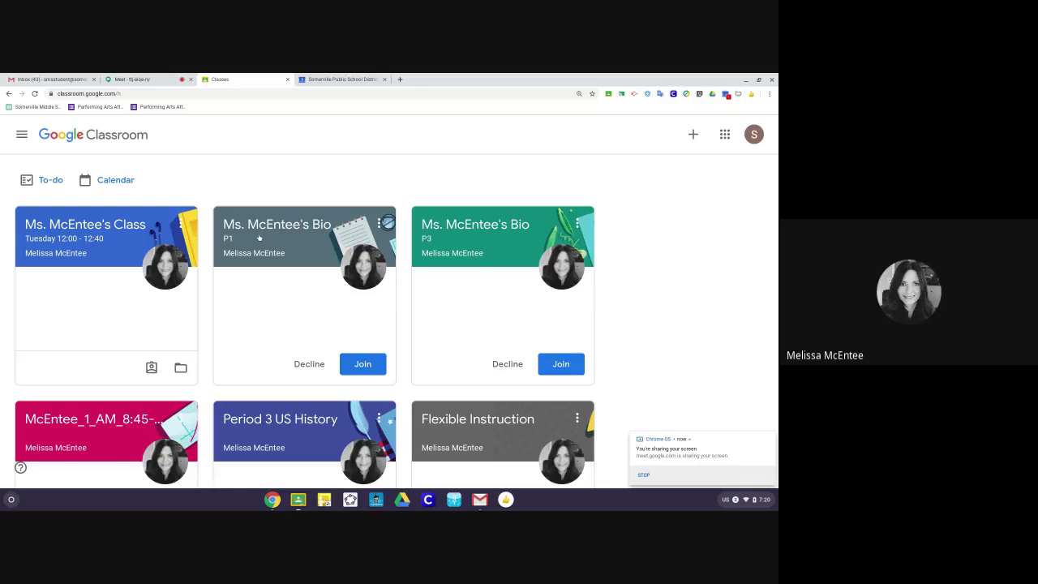
left_click(364, 366)
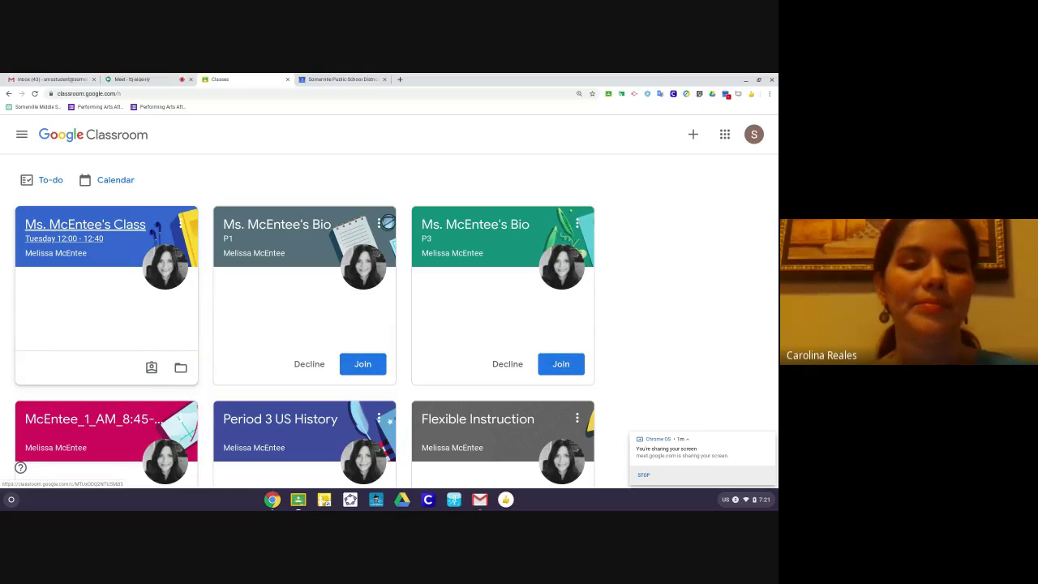
Open Ms. McEntee's Class and scroll its Stream past the Meet link and Science Exit Ticket post
left_click(104, 226)
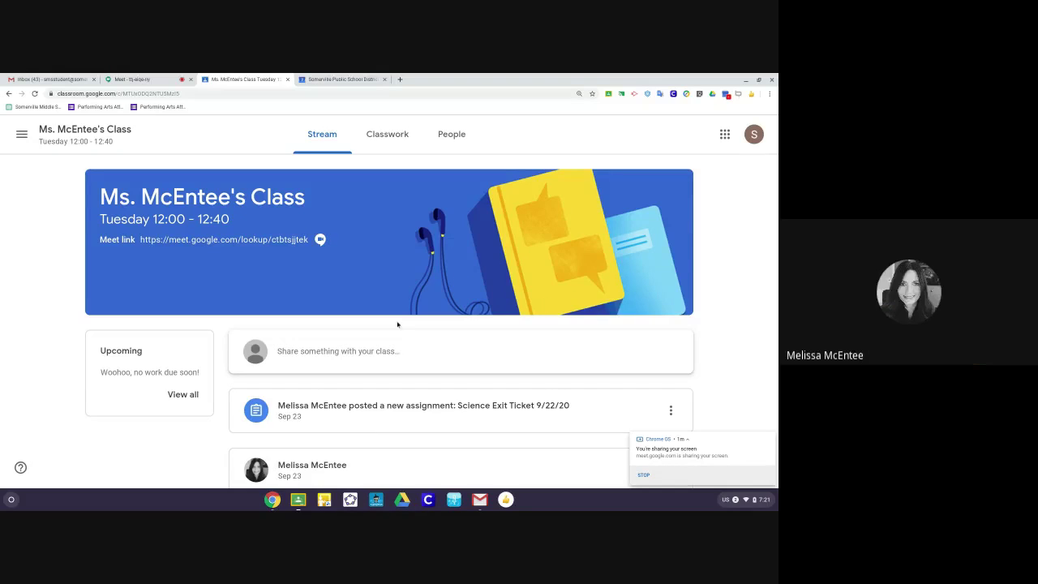
scroll(401, 339, "down", 1)
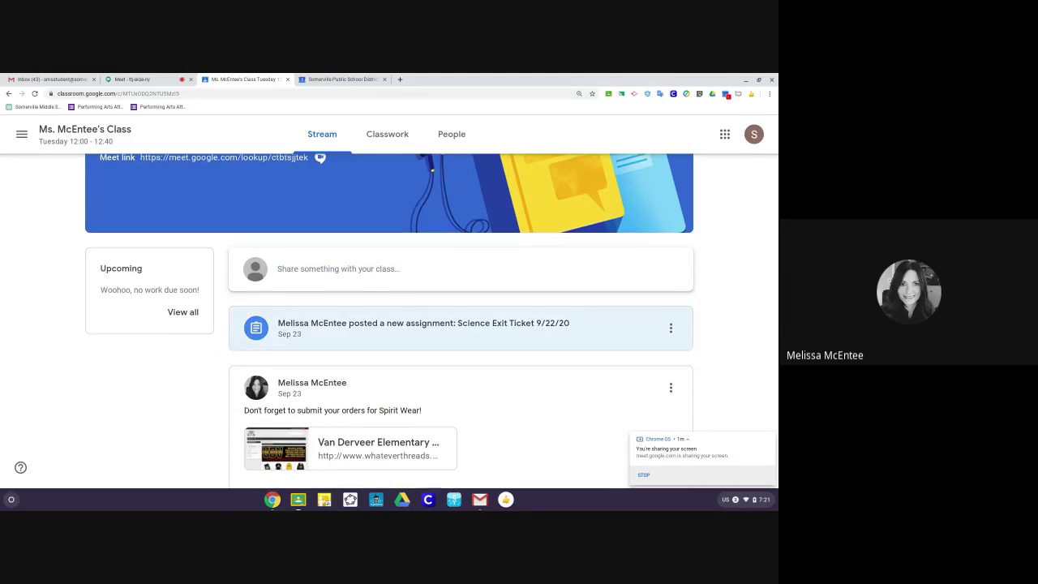
scroll(661, 484, "down", 1)
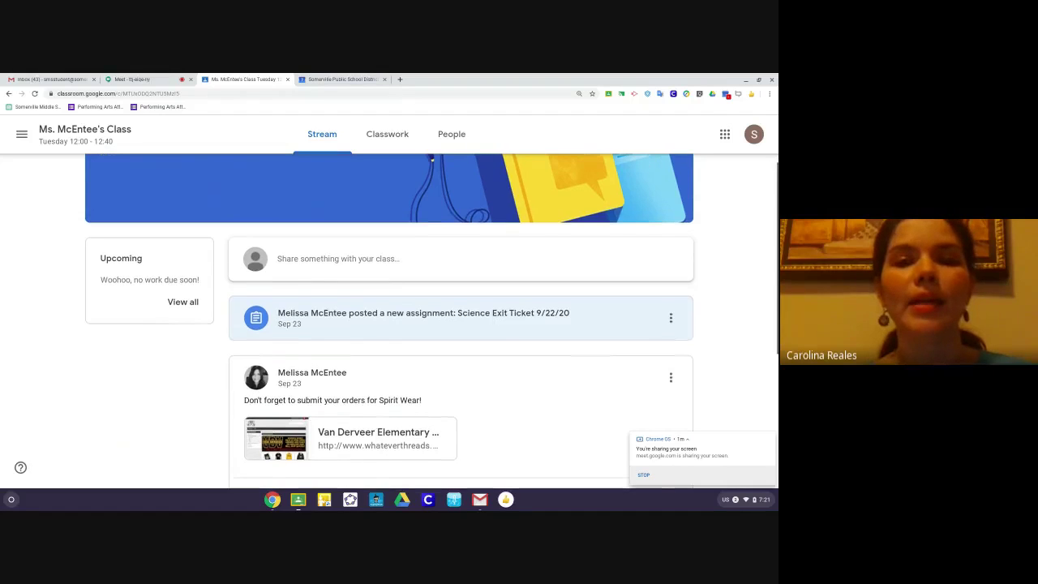
scroll(661, 484, "down", 1)
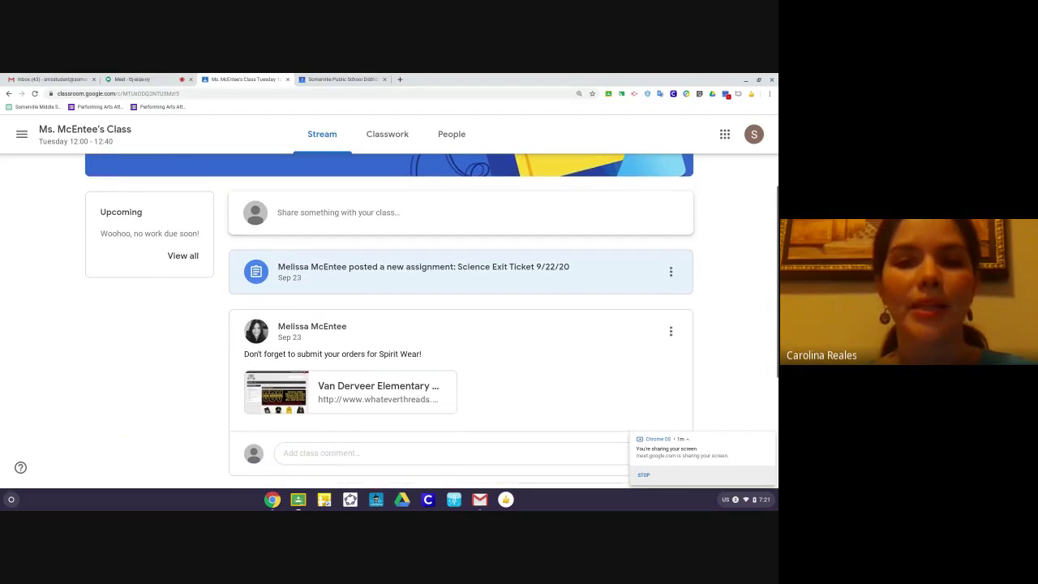
scroll(461, 325, "down", 1)
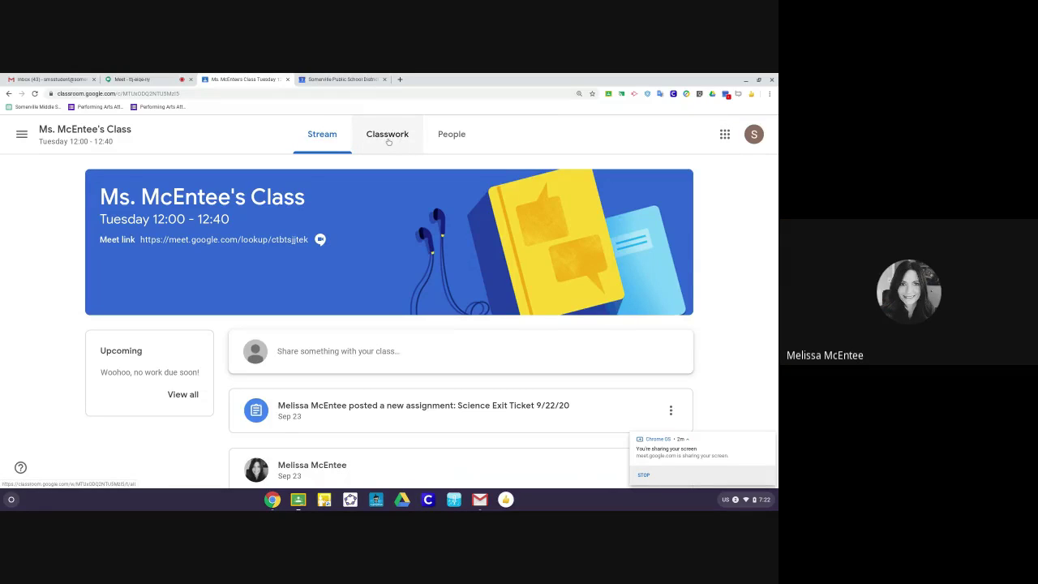
left_click(387, 138)
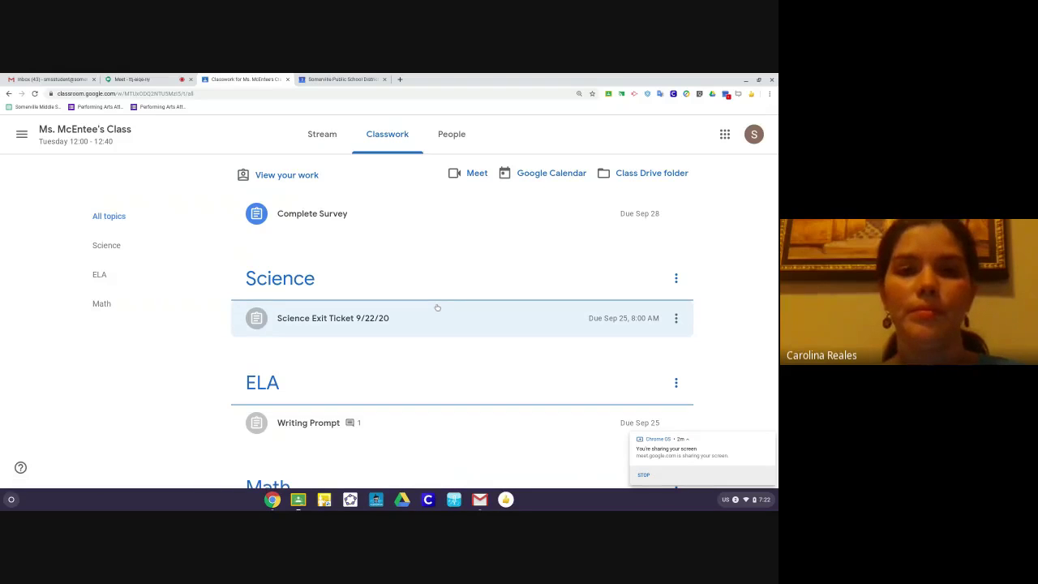
scroll(437, 308, "down", 3)
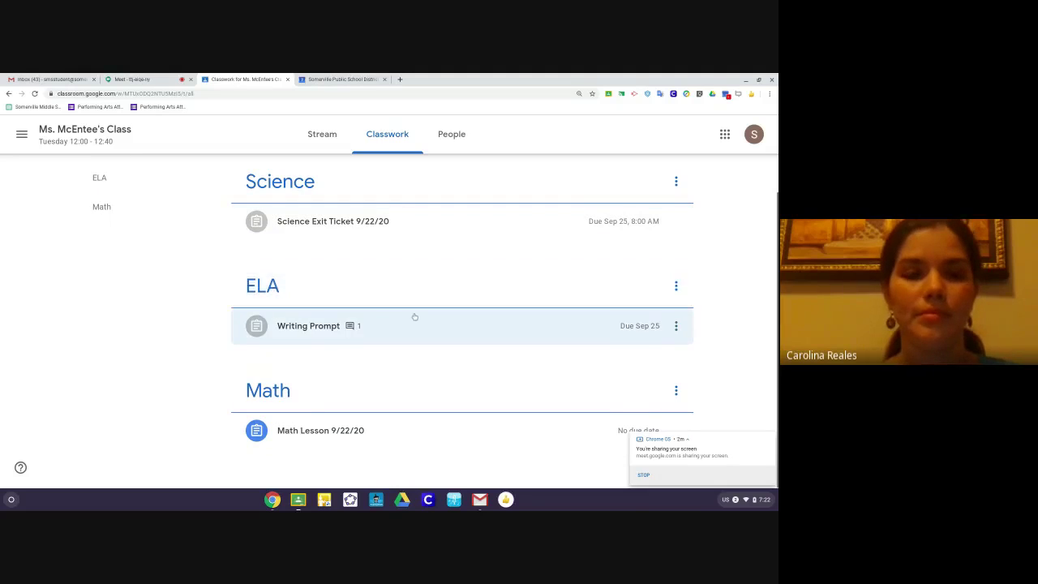
scroll(431, 239, "up", 2)
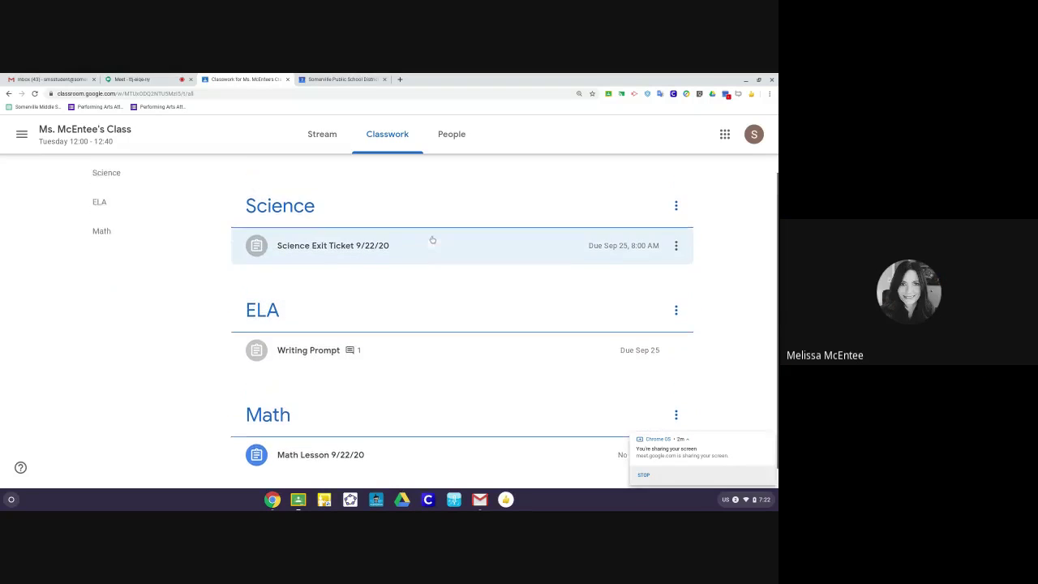
scroll(427, 264, "up", 1)
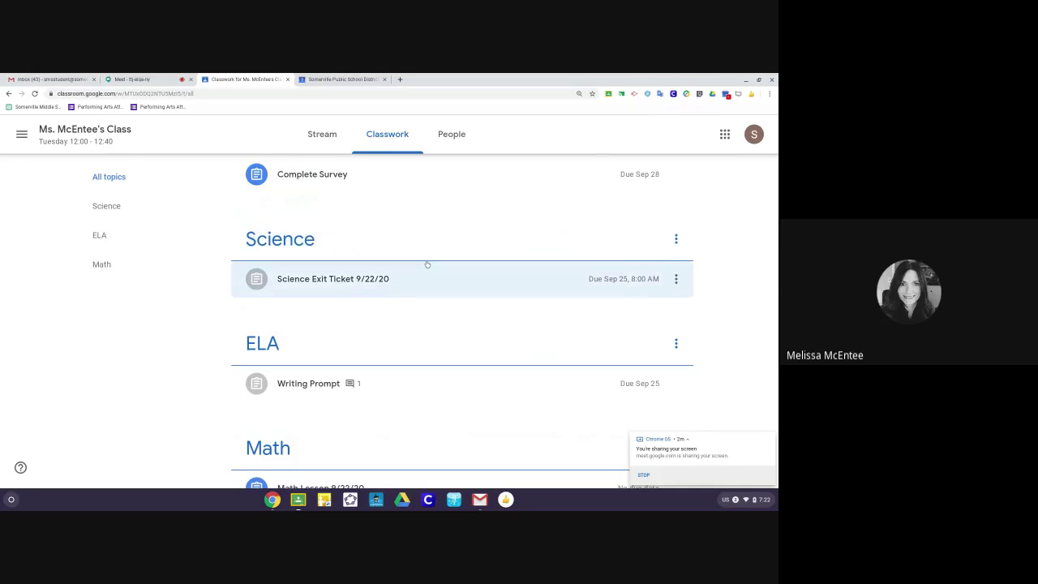
scroll(427, 264, "up", 1)
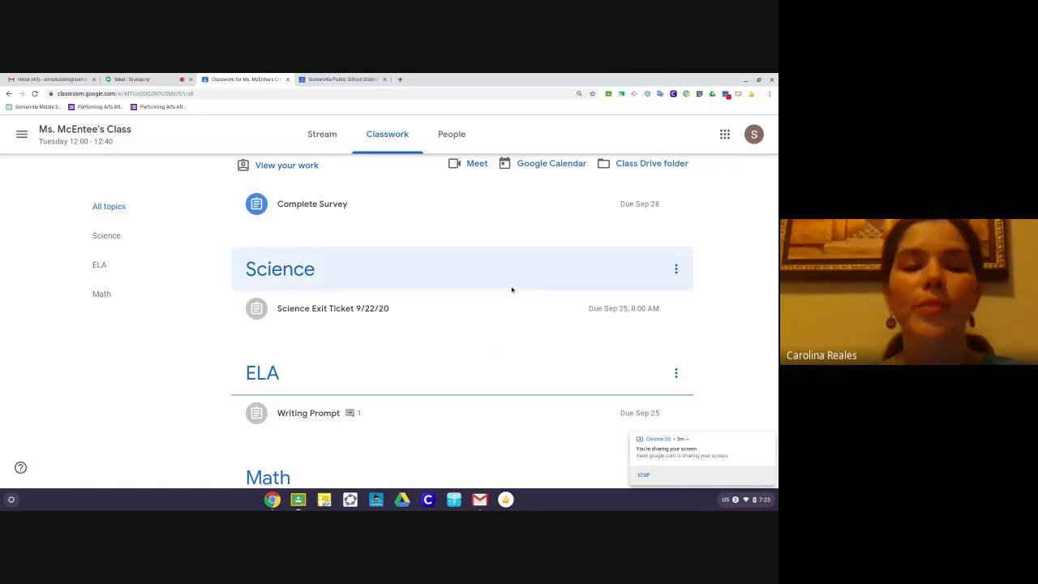
scroll(514, 280, "up", 1)
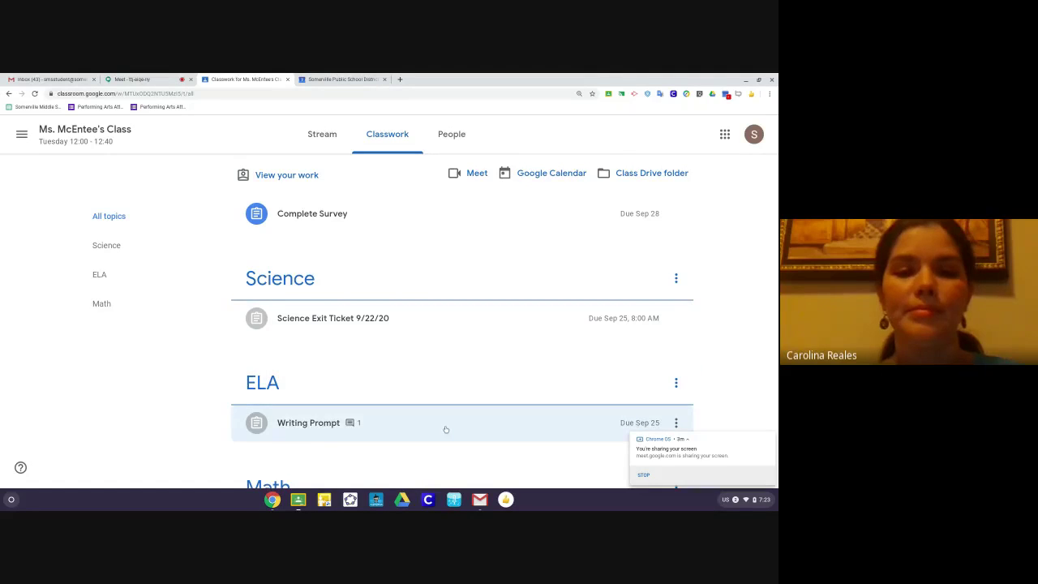
scroll(446, 429, "down", 2)
scroll(445, 430, "up", 1)
scroll(445, 430, "down", 2)
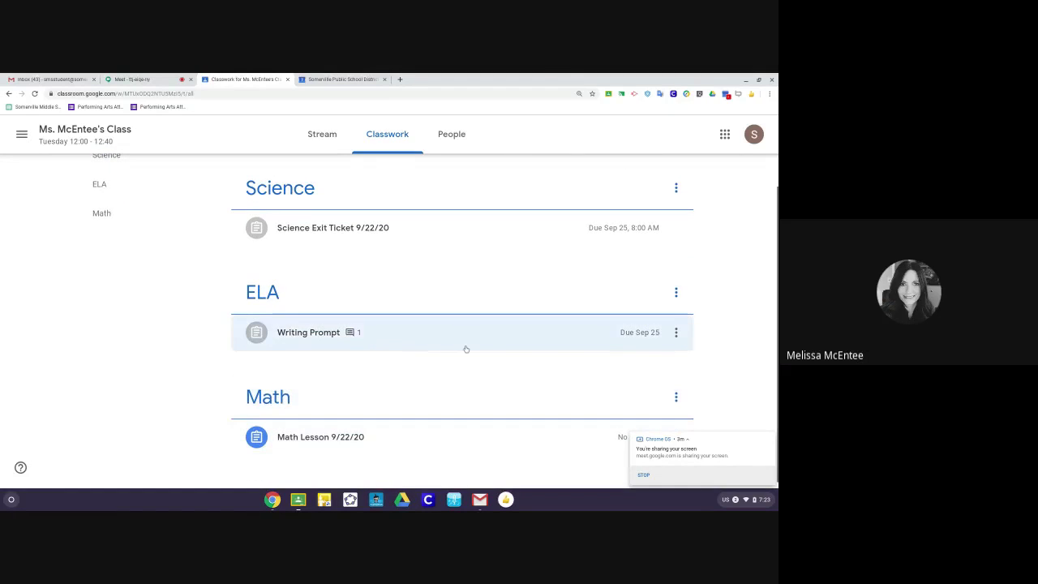
scroll(448, 331, "down", 1)
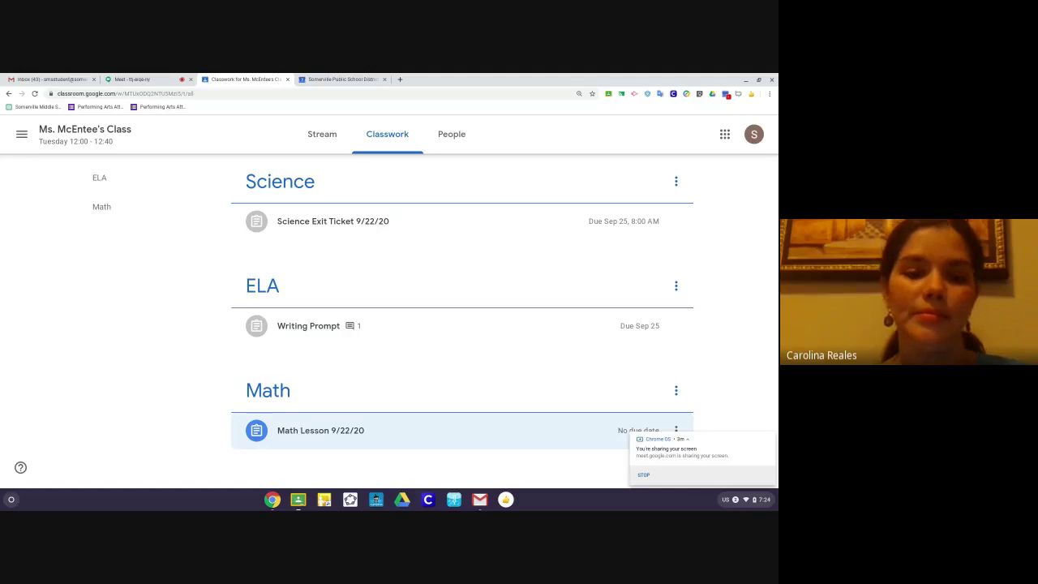
Expand Math Lesson 9/22/20 to reveal its Sep 22 assignment details and Google Jamboard attachment
left_click(315, 434)
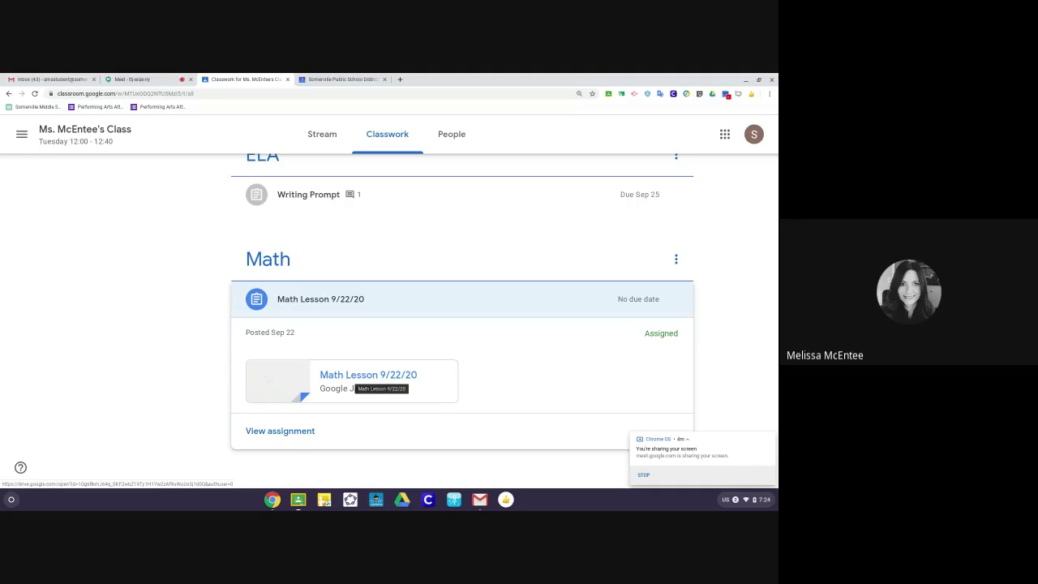
Open the Jamboard and pen-write 3, an equals sign and 9 so the board reads 3 × 3 = 9
left_click(357, 379)
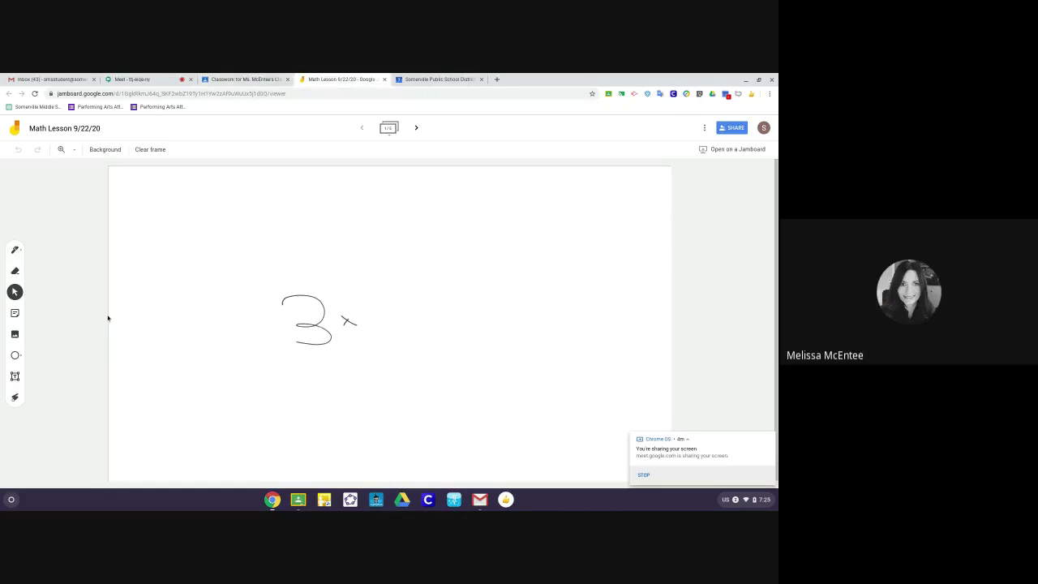
left_click(15, 250)
mouse_move(384, 289)
left_mouse_down()
mouse_move(389, 328)
mouse_move(416, 326)
mouse_move(388, 341)
left_mouse_up()
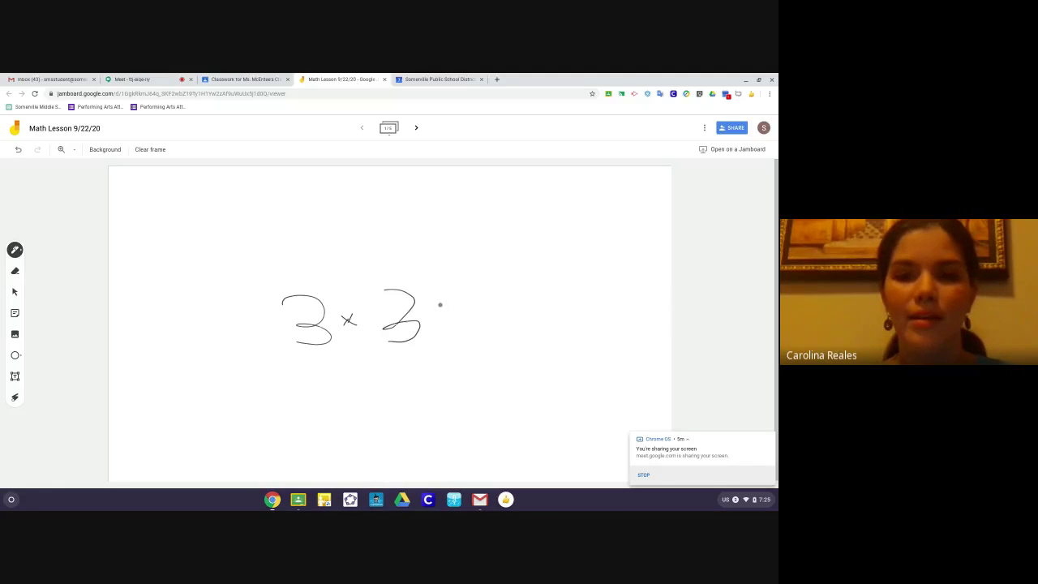
mouse_move(448, 304)
left_mouse_down()
mouse_move(474, 303)
mouse_move(480, 318)
left_mouse_up()
mouse_move(566, 279)
left_mouse_down()
mouse_move(529, 299)
mouse_move(558, 287)
mouse_move(568, 387)
left_mouse_up()
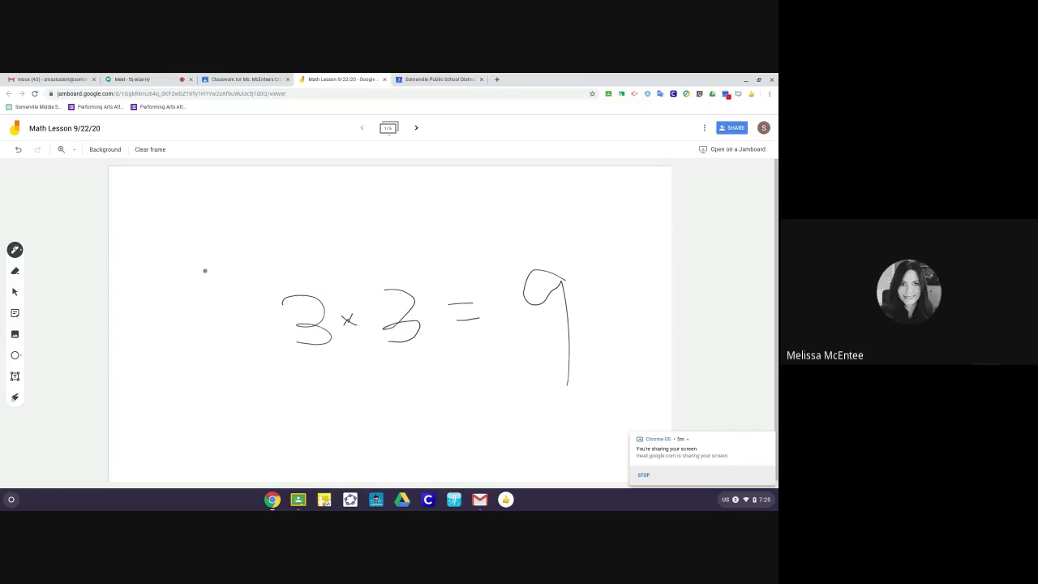
Back on Classwork, expand Math Lesson 9/22/20 and open its assignment details page
left_click(255, 79)
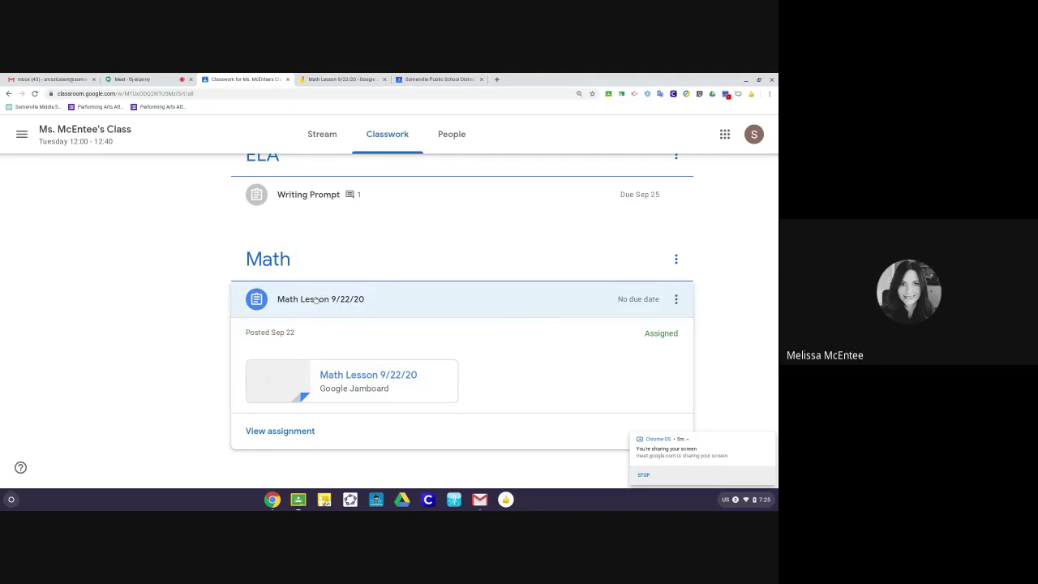
scroll(316, 299, "up", 3)
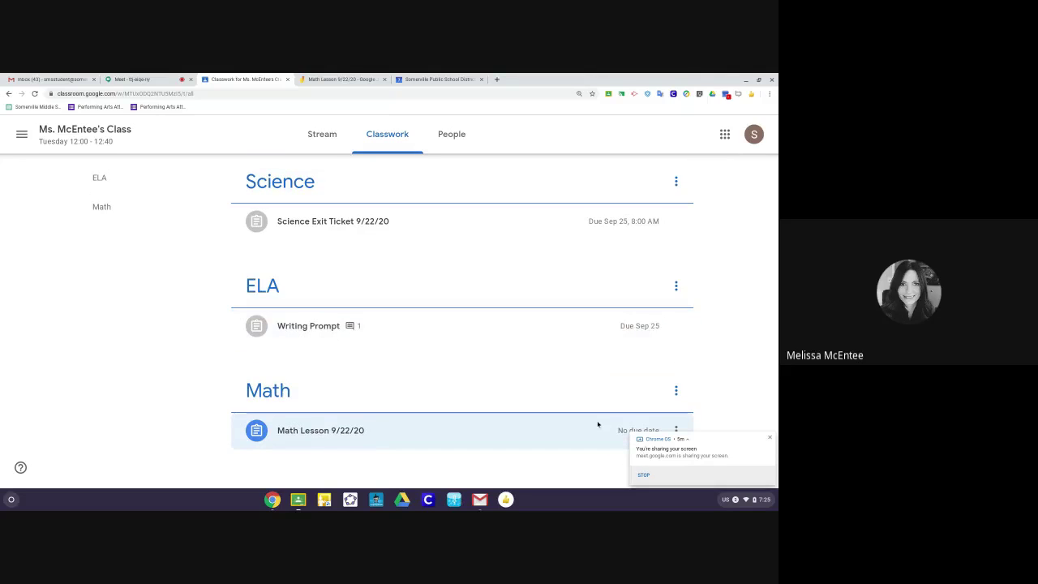
left_click(677, 430)
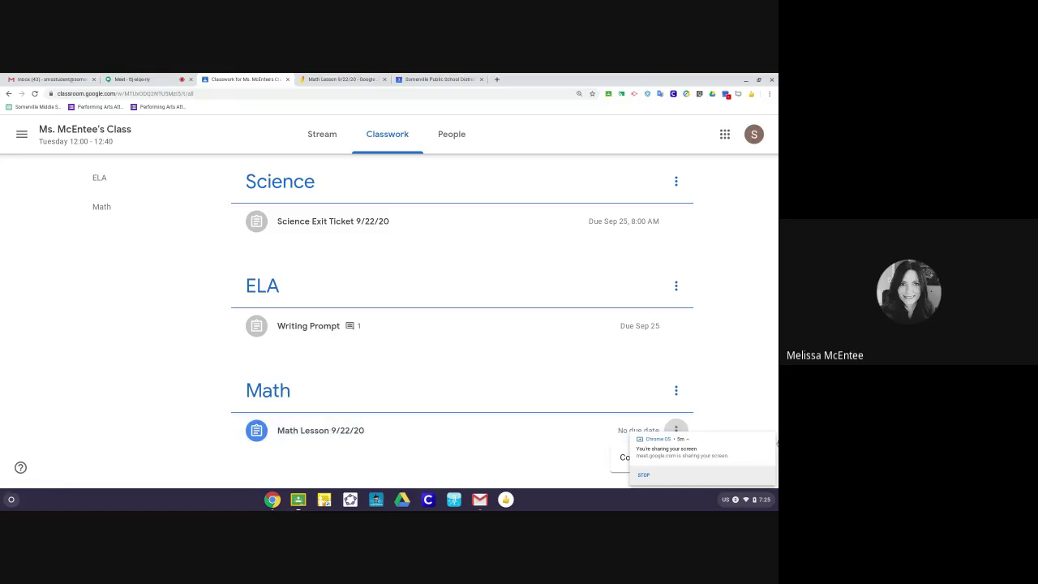
left_click(754, 404)
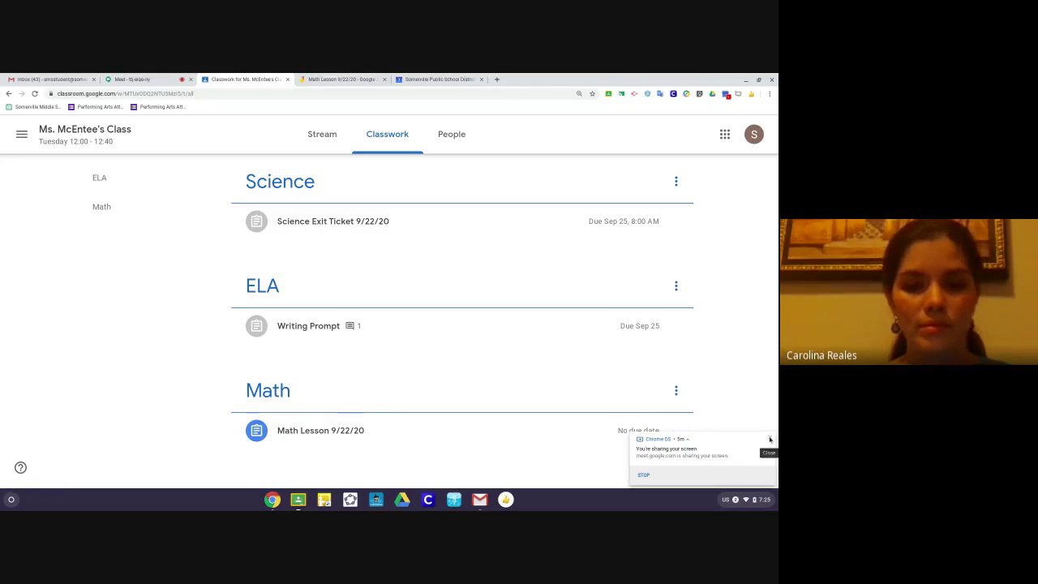
left_click(770, 439)
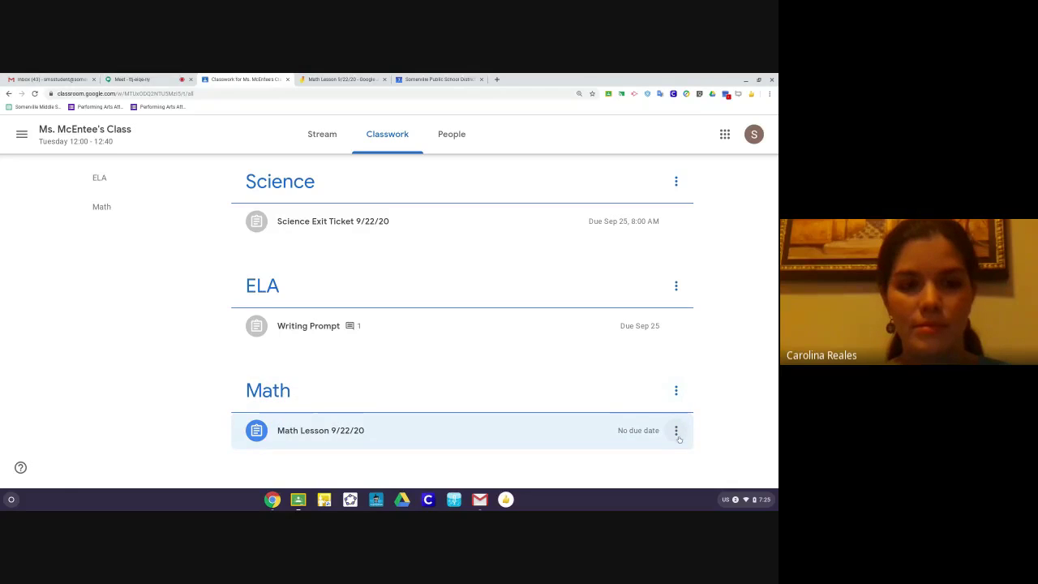
left_click(678, 430)
left_click(409, 441)
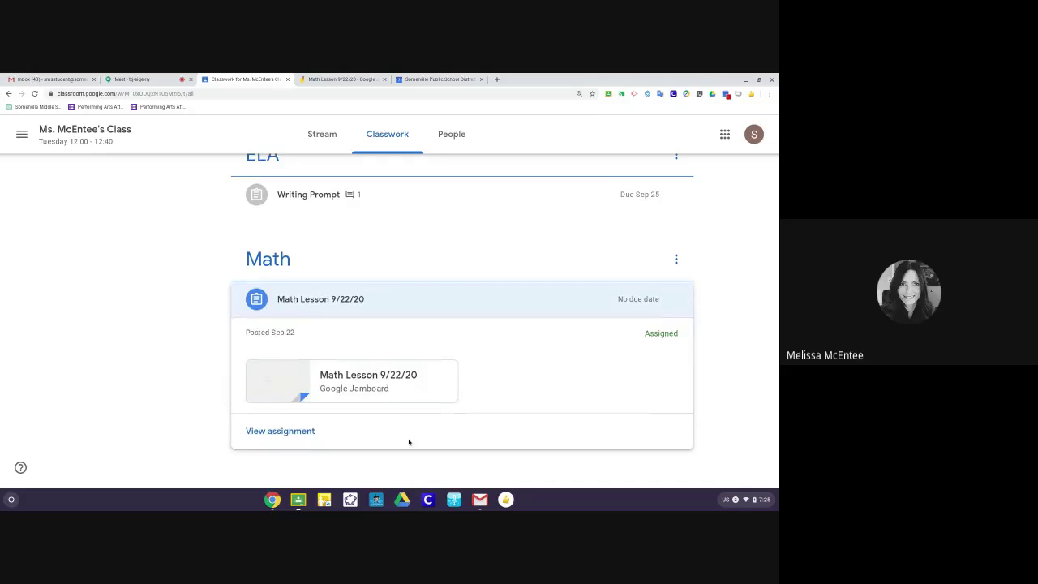
left_click(298, 432)
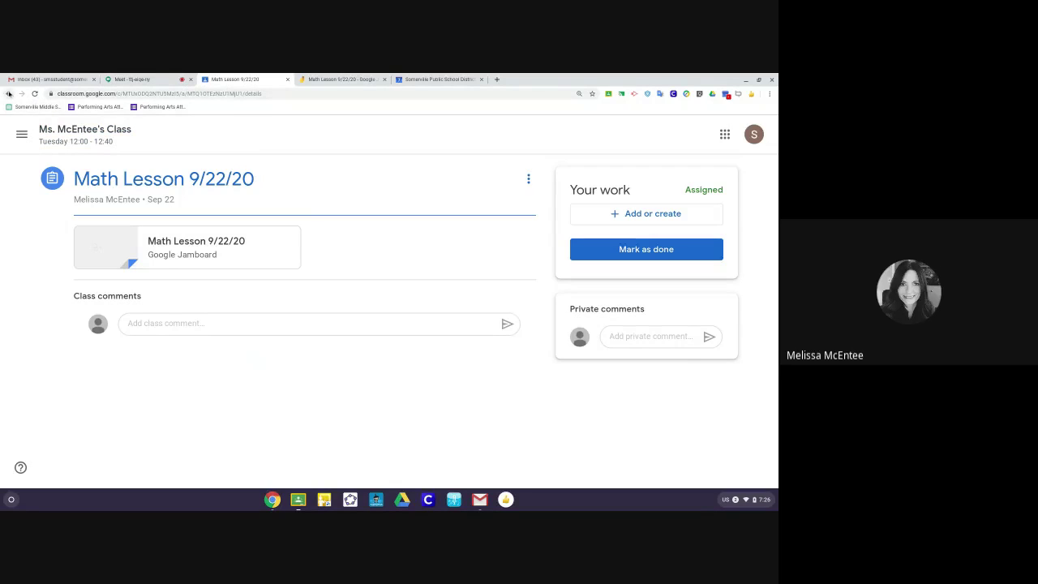
left_click(9, 94)
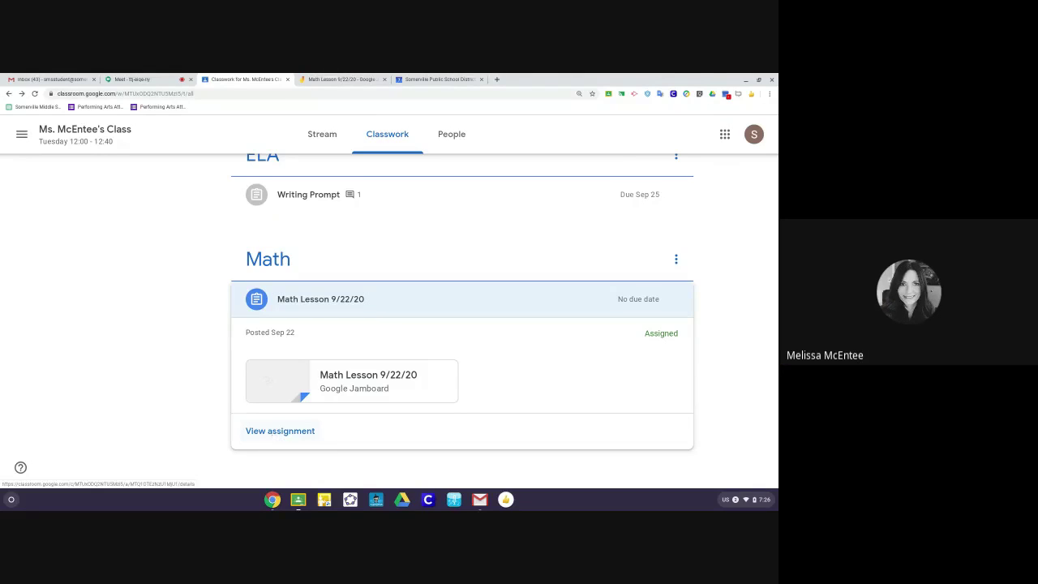
left_click(276, 432)
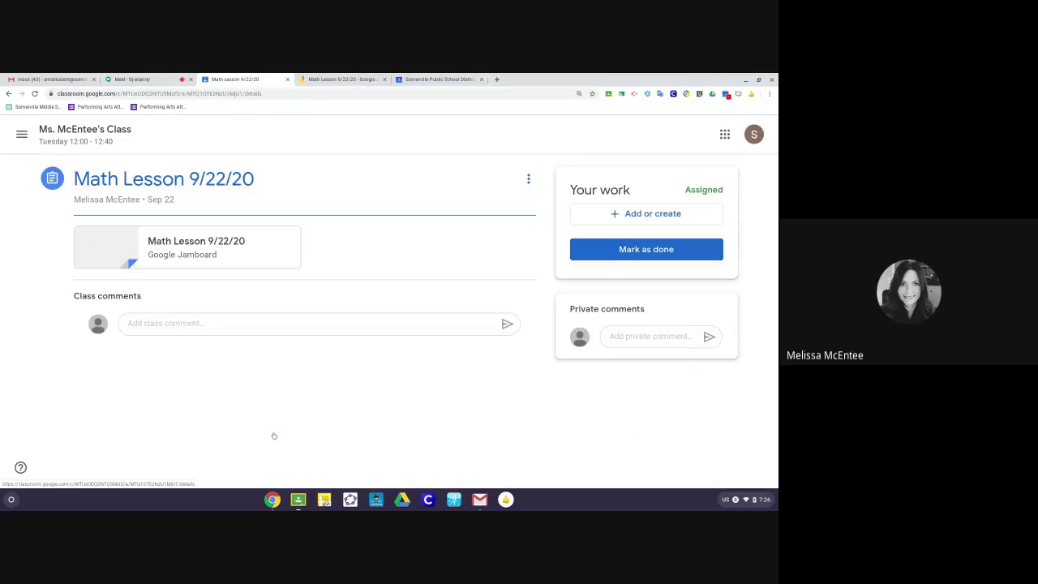
left_click(672, 251)
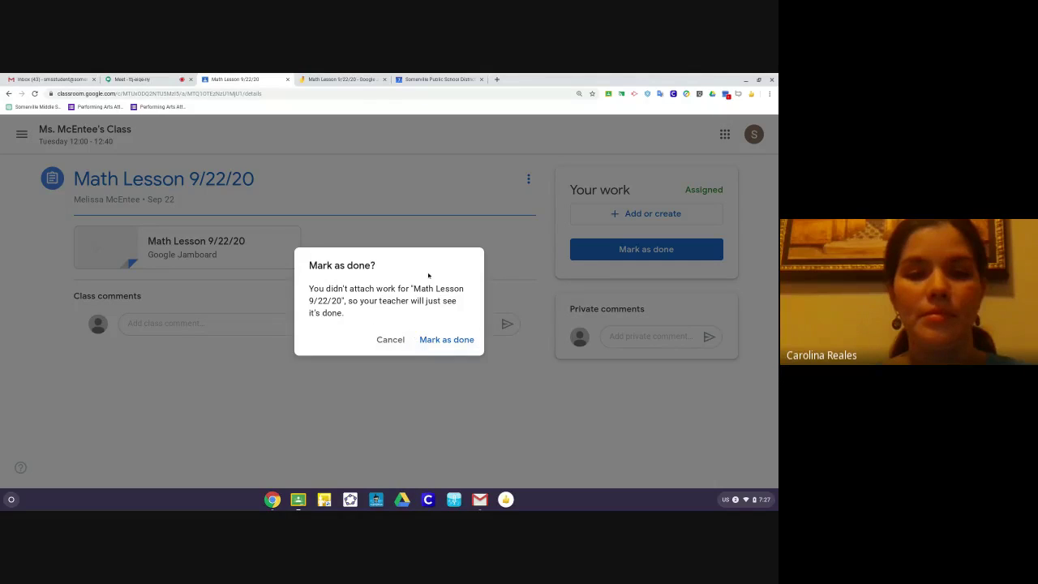
left_click(402, 344)
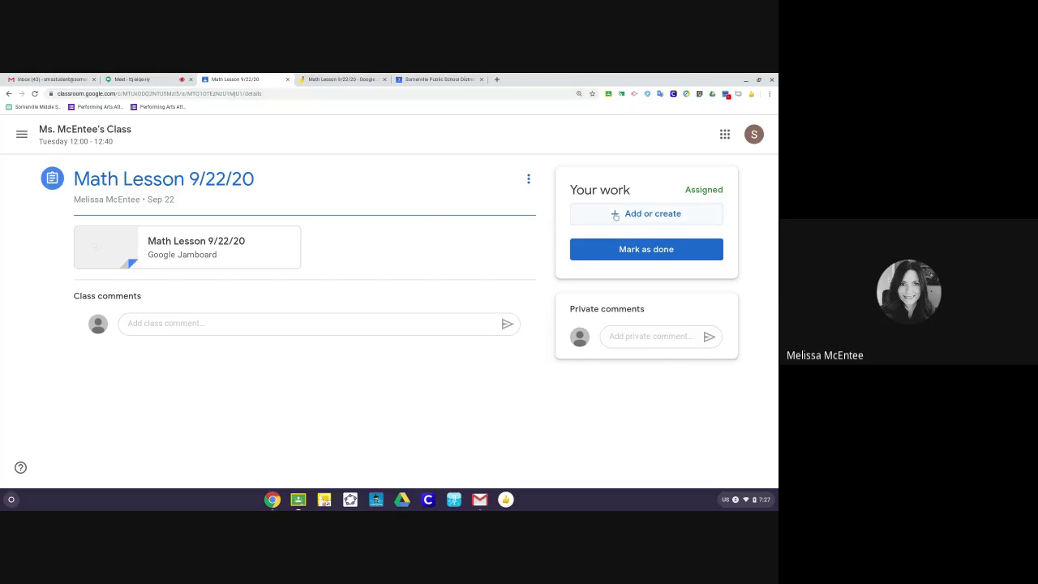
left_click(614, 214)
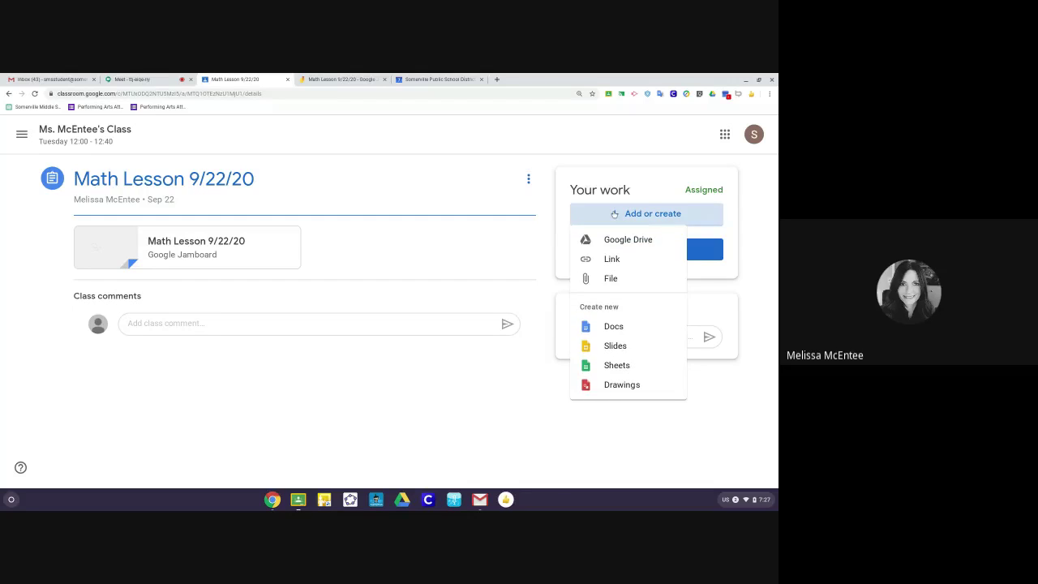
left_click(710, 236)
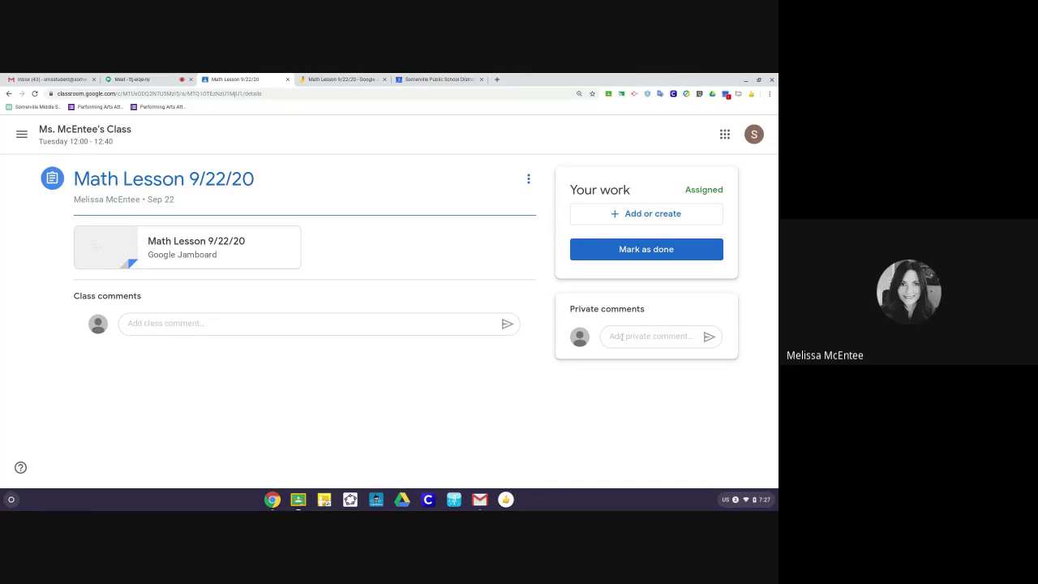
Post the private comment 'I need help with this. I didn't understand the directions.' to the teacher
left_click(614, 336)
type("I need help with this")
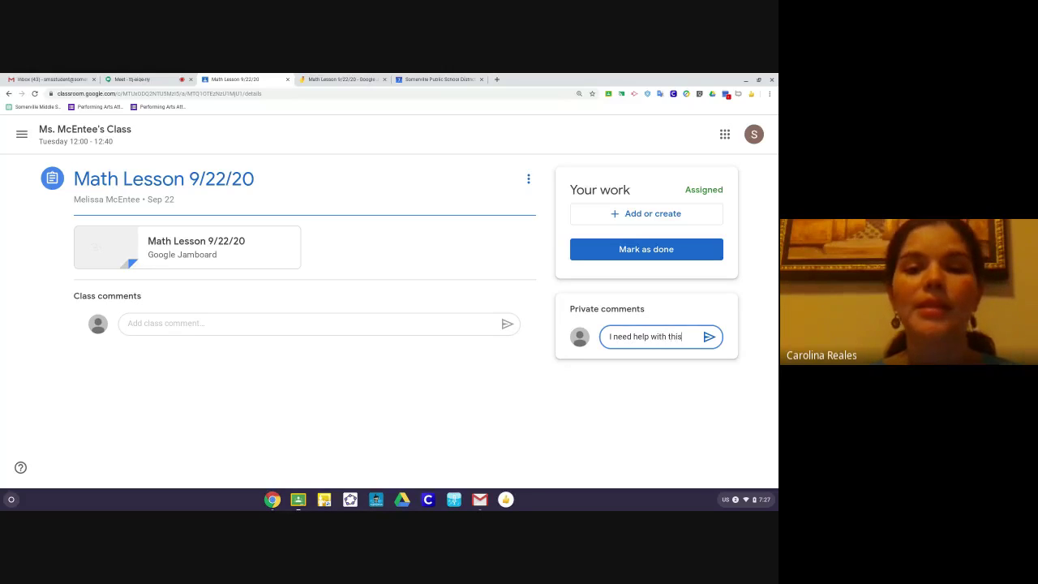
type(". I didn't und")
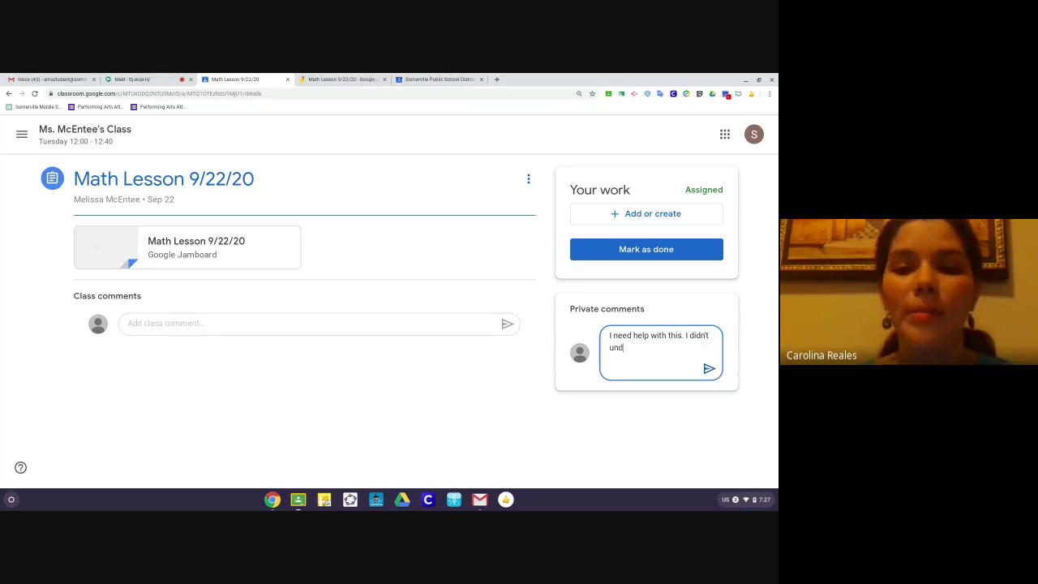
type("erstand the directions.")
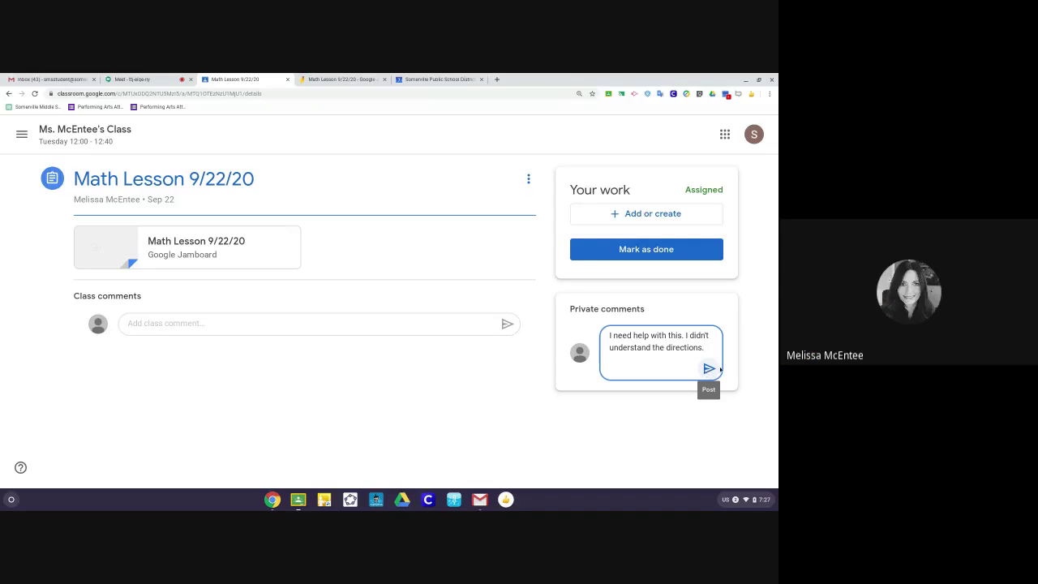
left_click(710, 369)
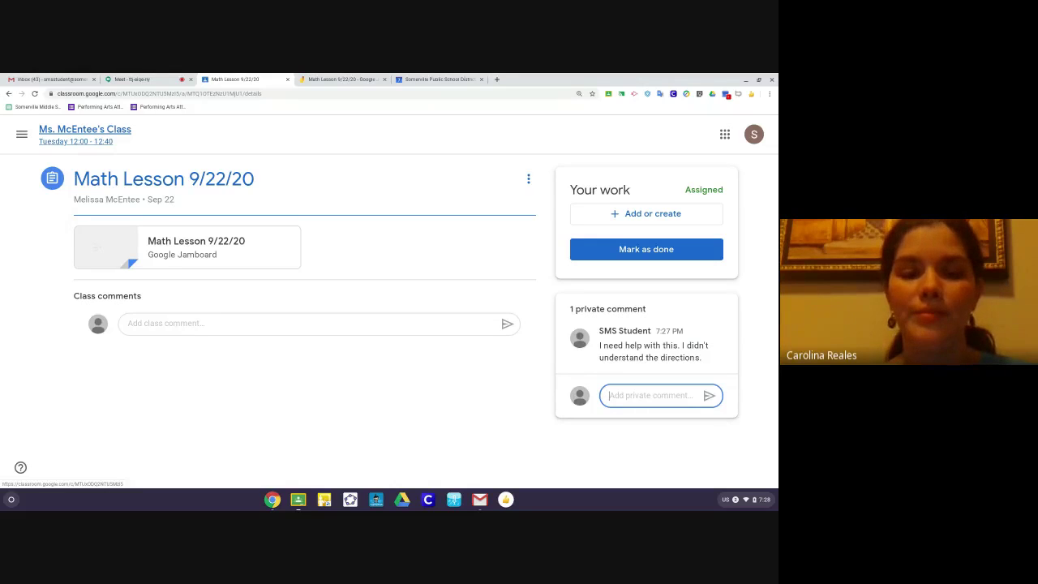
Go from Stream to Classwork and expand the Science Exit Ticket 9/22/20 entry
left_click(111, 136)
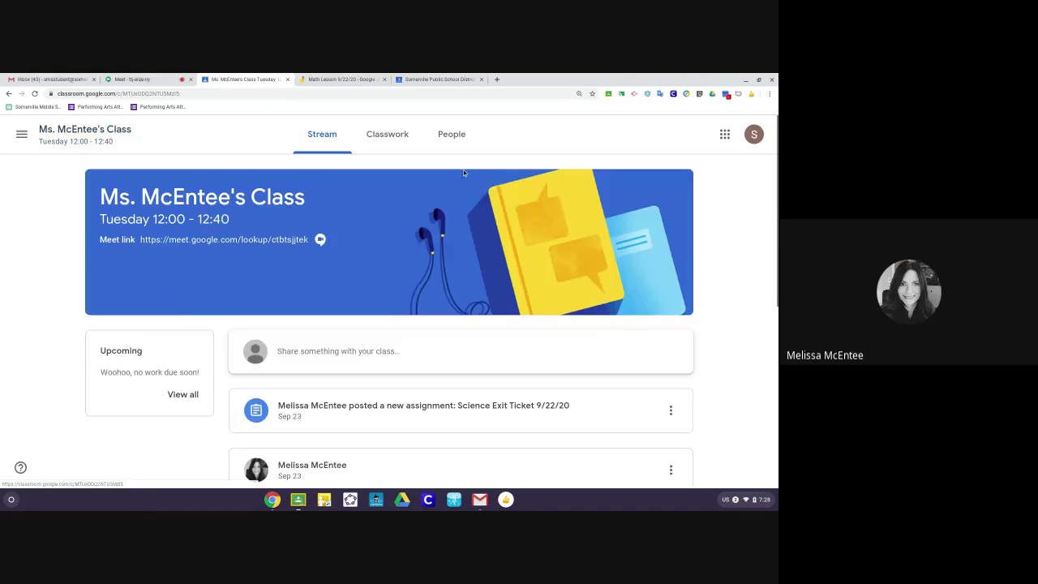
left_click(383, 134)
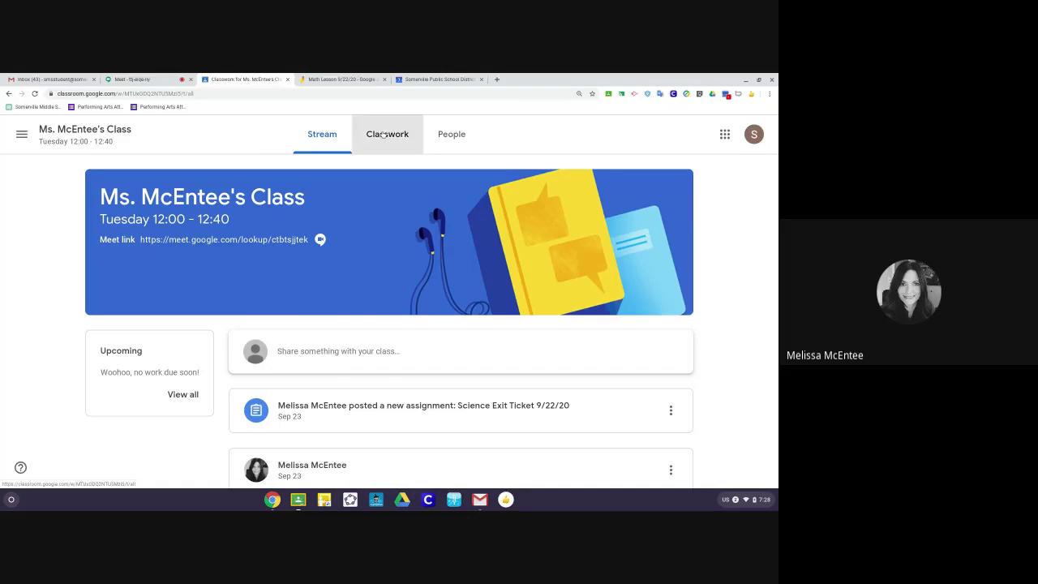
scroll(486, 268, "down", 5)
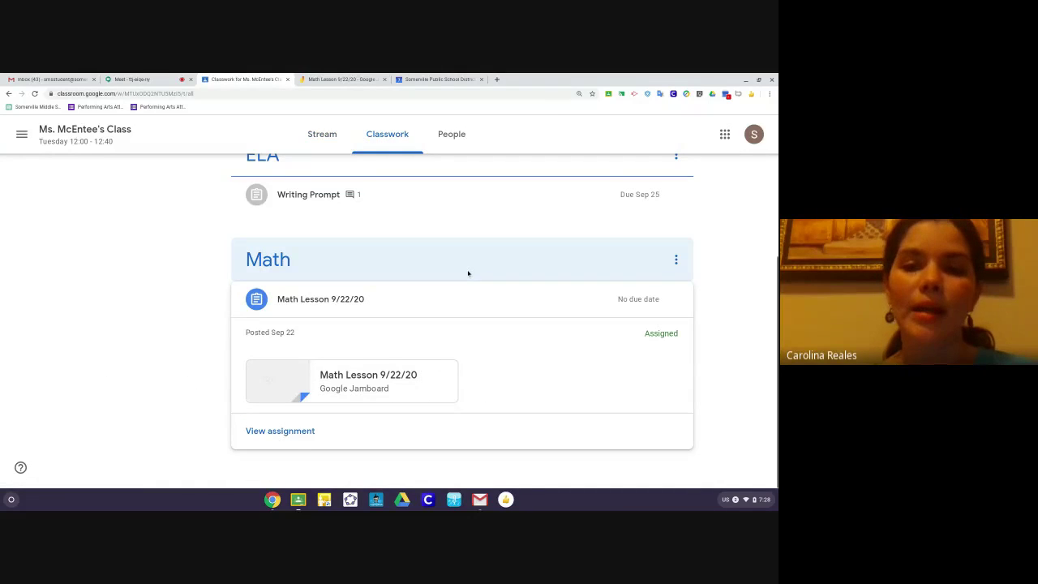
scroll(473, 271, "up", 3)
scroll(373, 341, "up", 2)
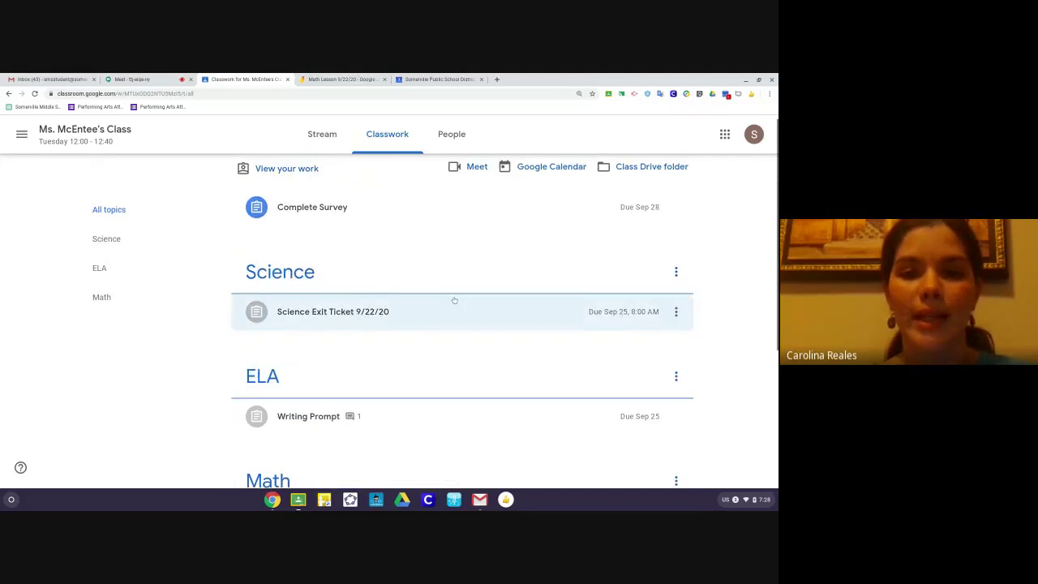
left_click(350, 309)
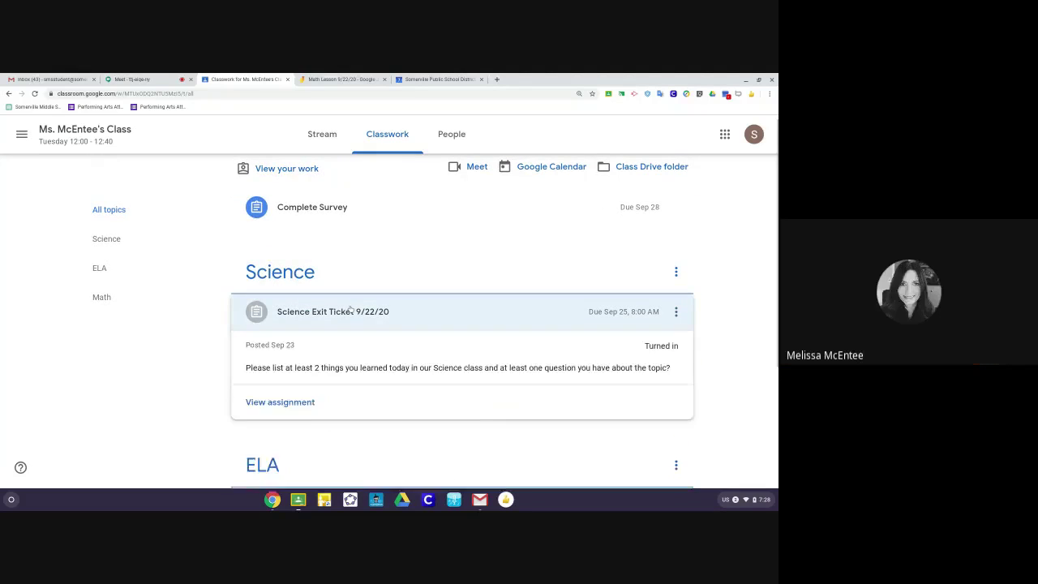
scroll(449, 370, "down", 2)
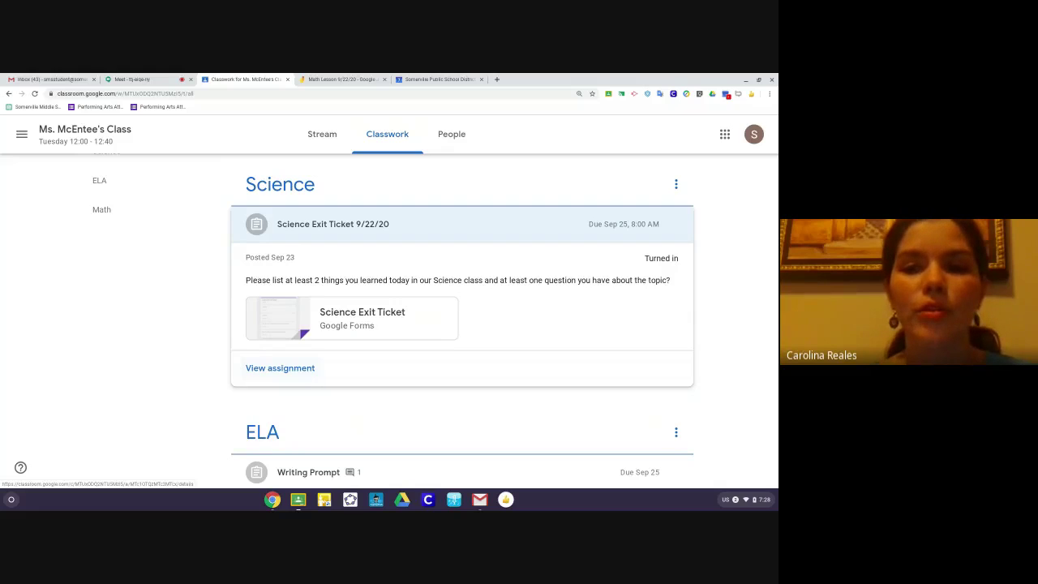
Open the Science Exit Ticket page, start Unsubmit, then cancel so it stays Turned in
left_click(281, 369)
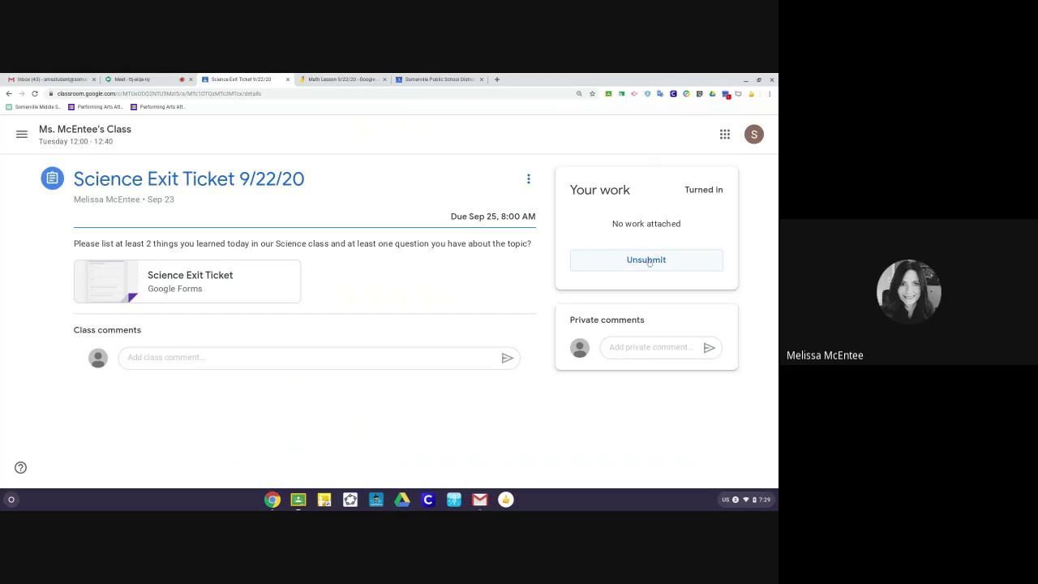
left_click(647, 261)
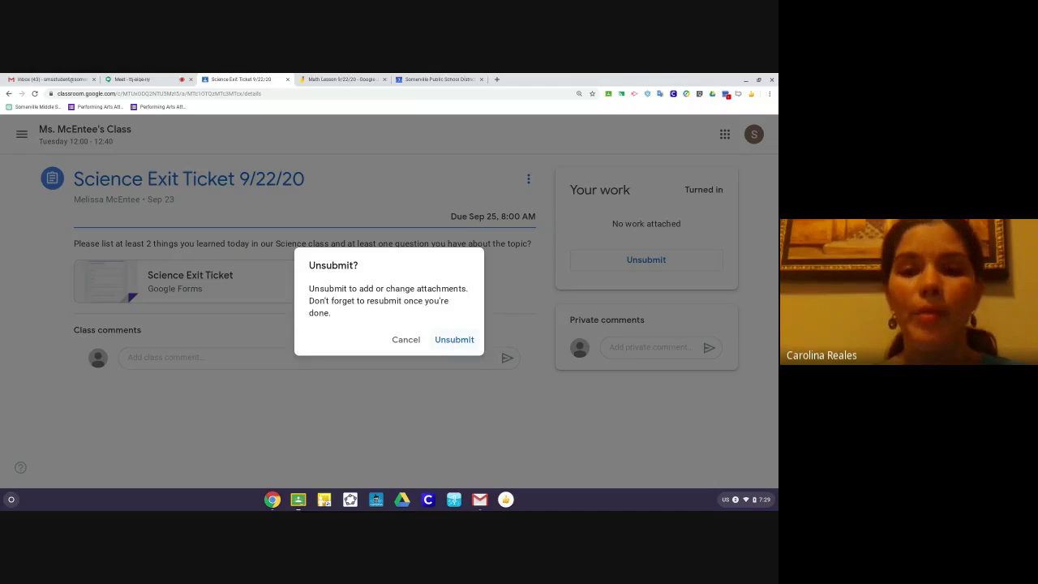
left_click(405, 340)
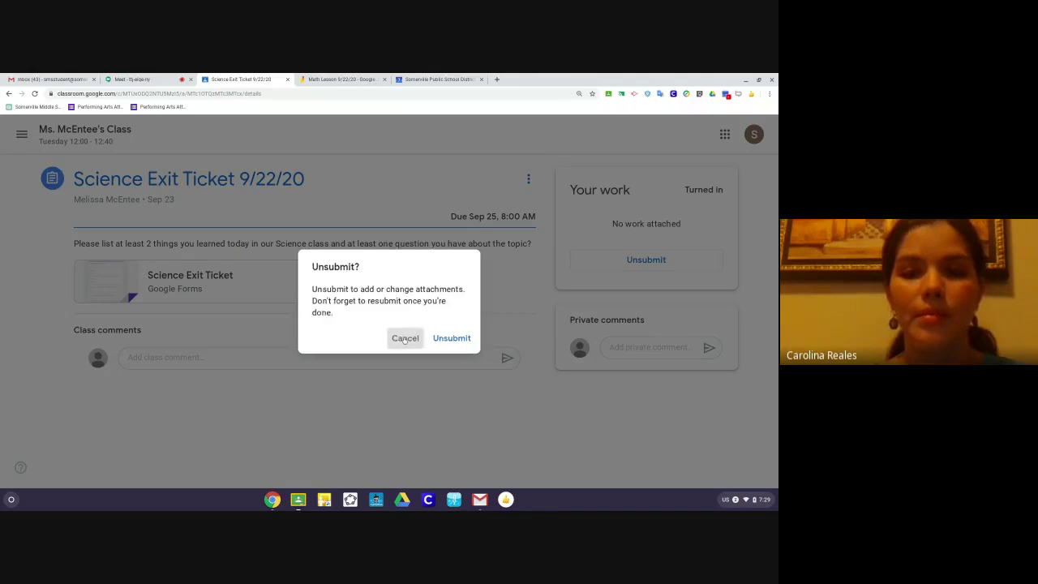
From Stream, go to Classwork, expand the ELA Writing Prompt, and open its assignment page
left_click(84, 130)
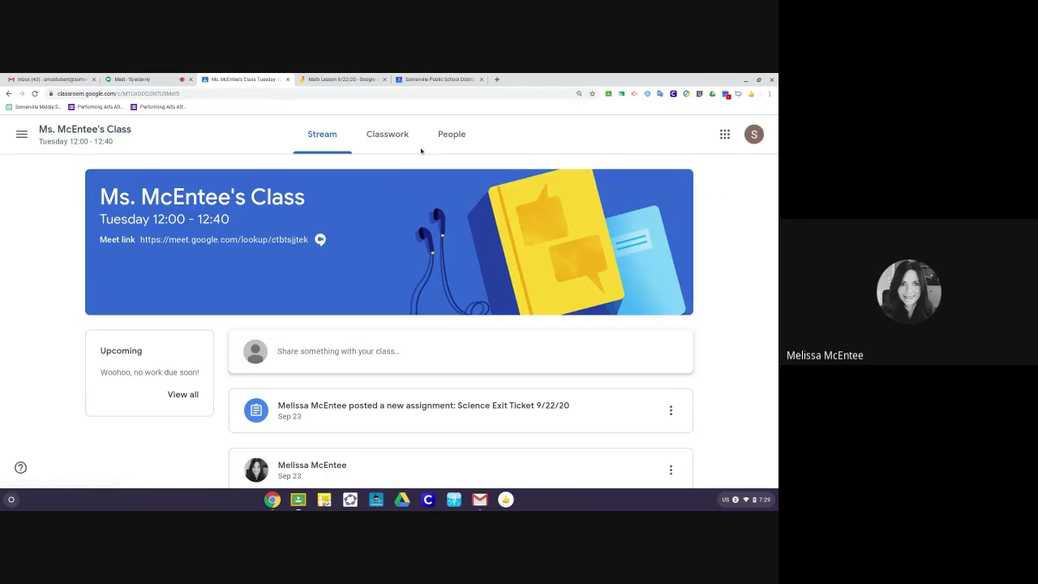
left_click(400, 135)
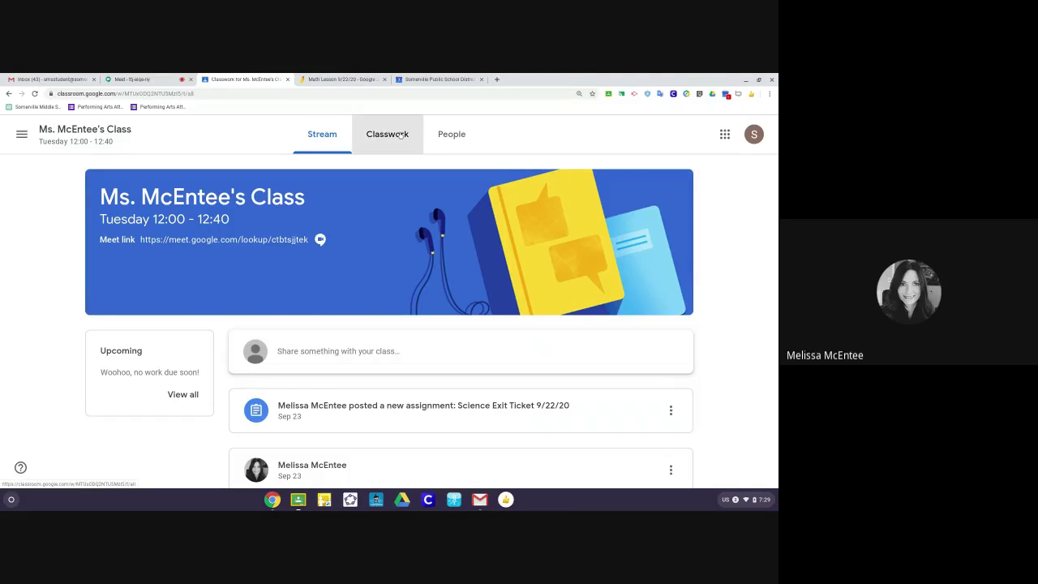
scroll(371, 409, "down", 2)
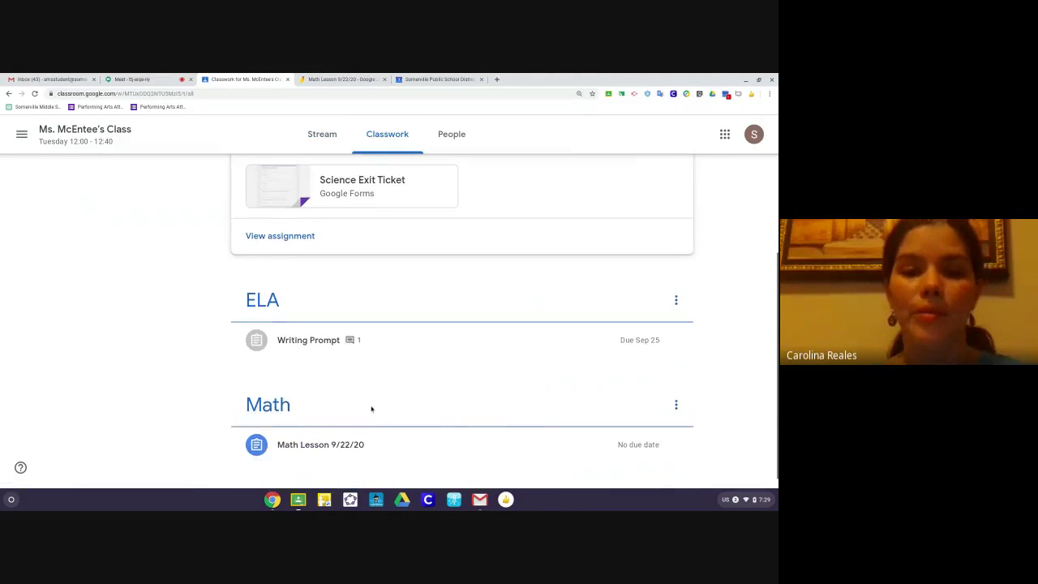
left_click(384, 351)
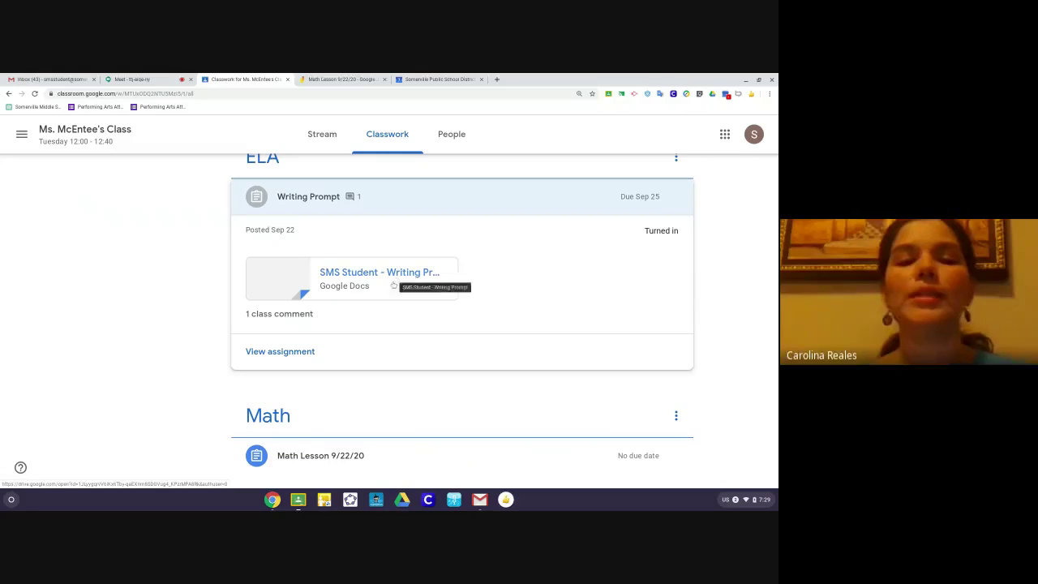
left_click(280, 352)
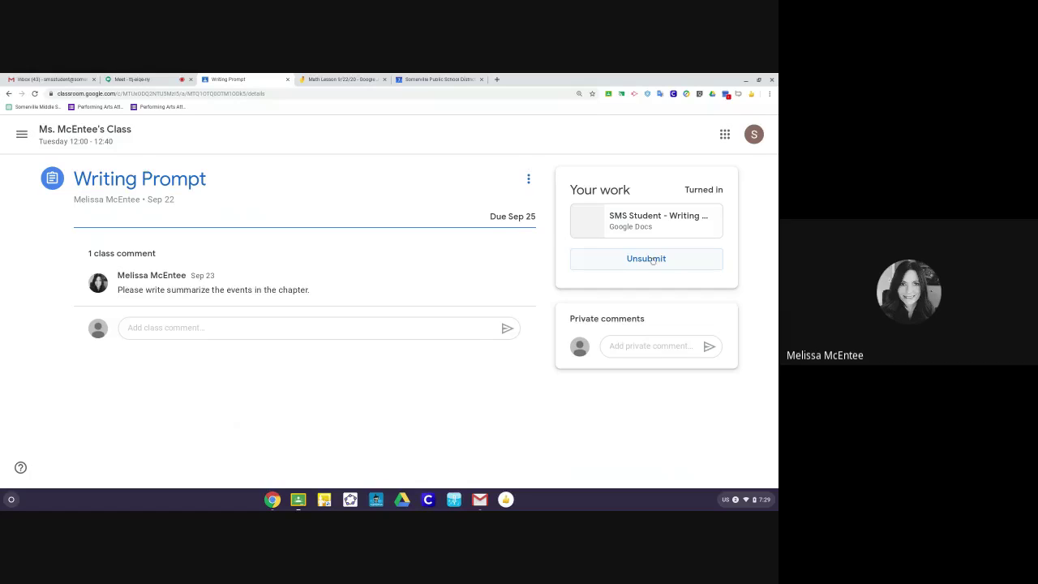
Unsubmit the turned-in Writing Prompt, confirming in the dialog
left_click(646, 258)
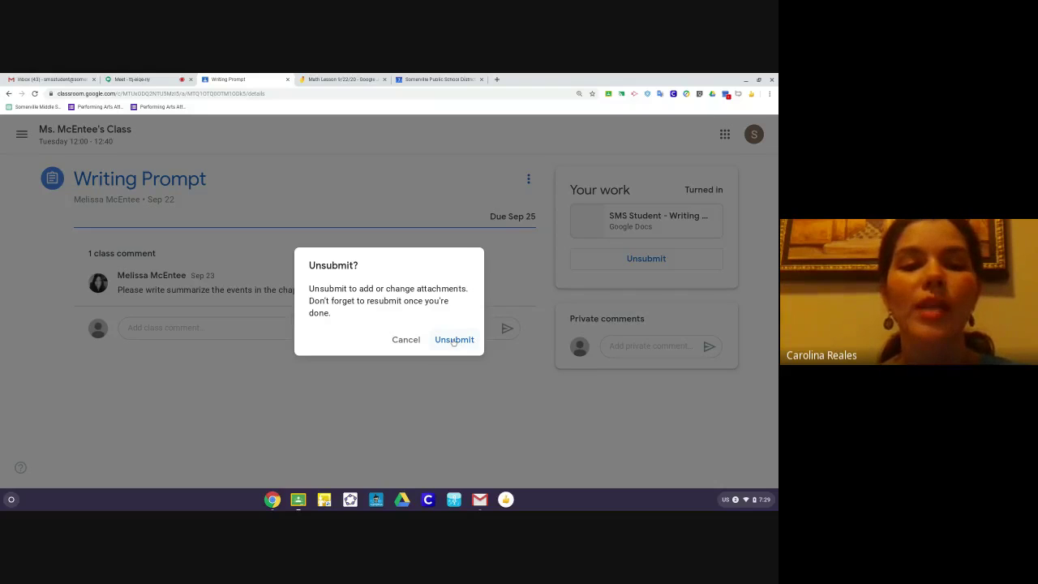
left_click(453, 340)
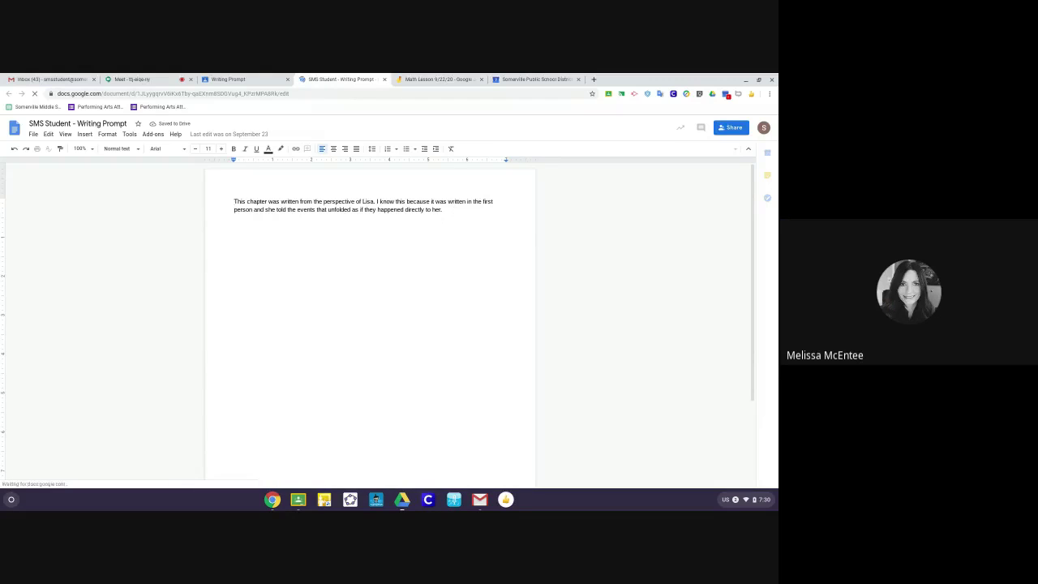
Add the line 'updated' below the Doc's paragraph, then return to the Writing Prompt tab
left_click(235, 217)
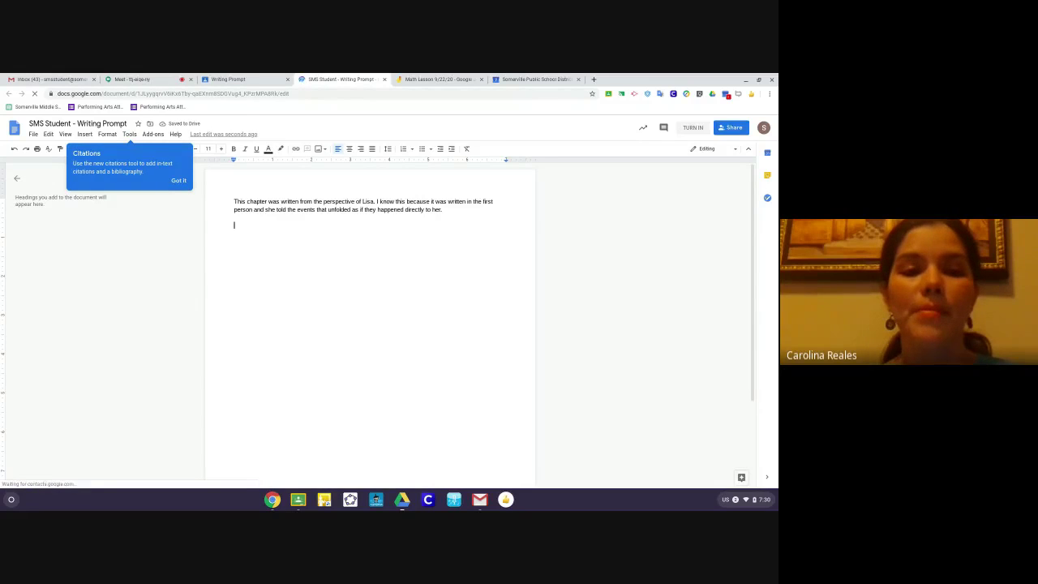
type("updated work.")
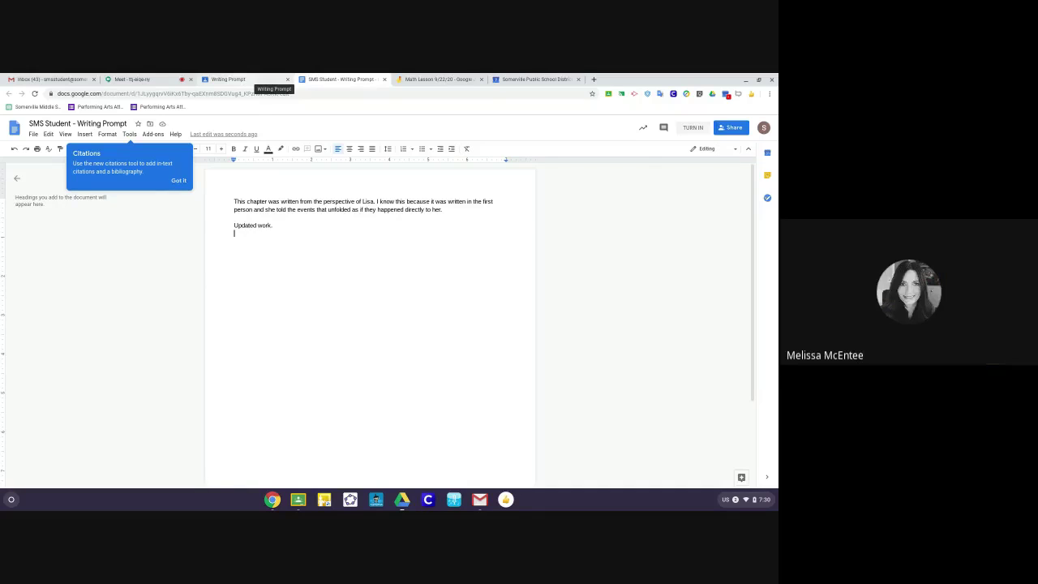
left_click(241, 80)
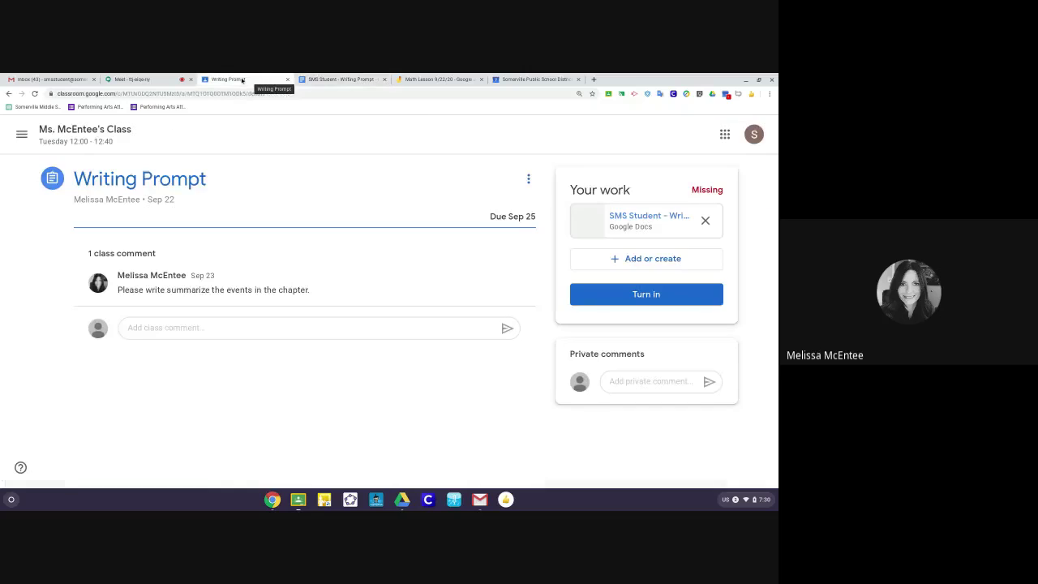
Turn in the edited Writing Prompt and confirm, so it shows Turned in late
left_click(664, 295)
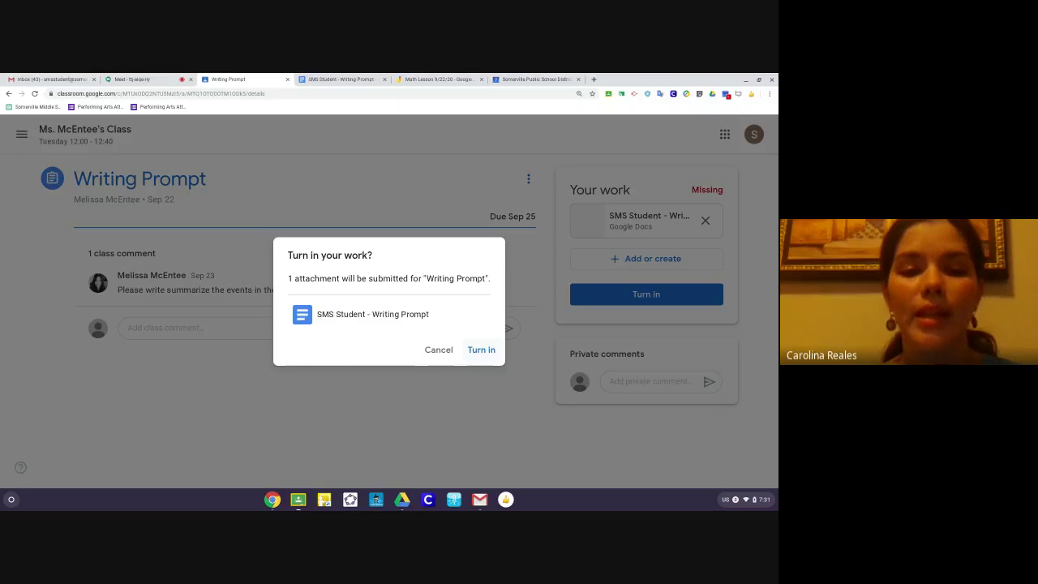
left_click(484, 350)
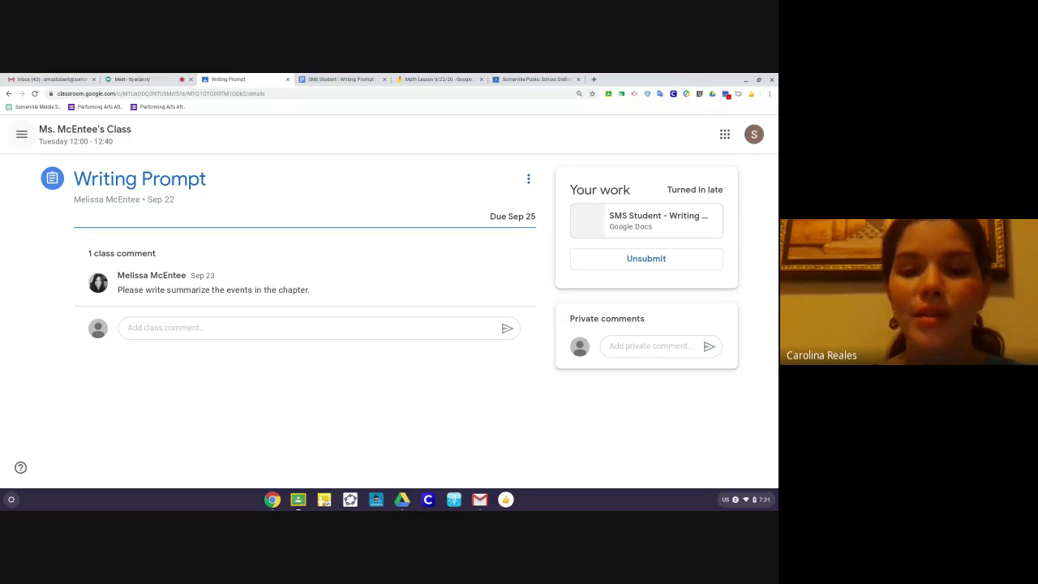
Leave the Writing Prompt assignment for the class Stream with its Meet link and Science Exit Ticket post
left_click(22, 133)
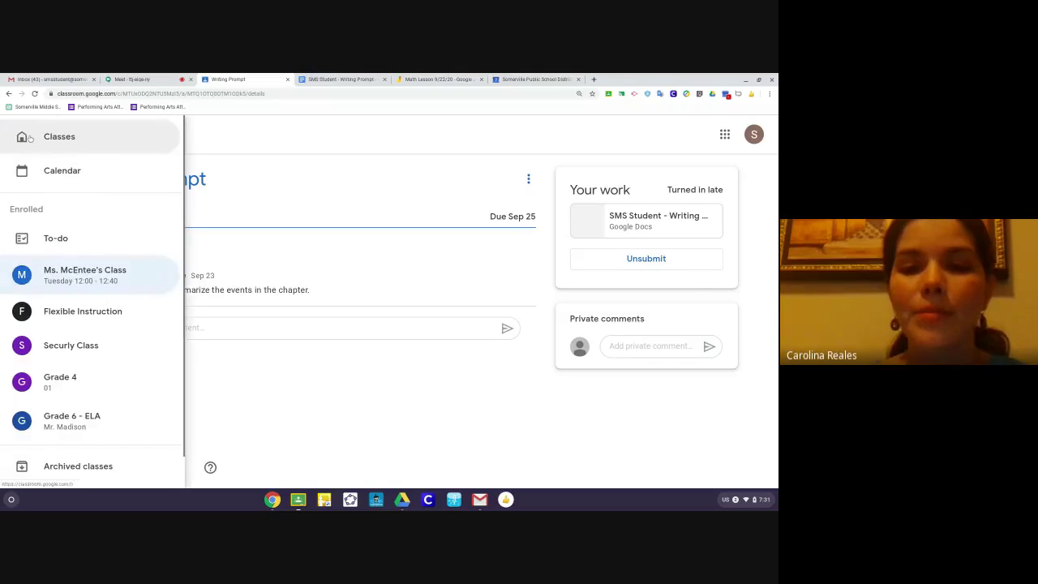
left_click(244, 146)
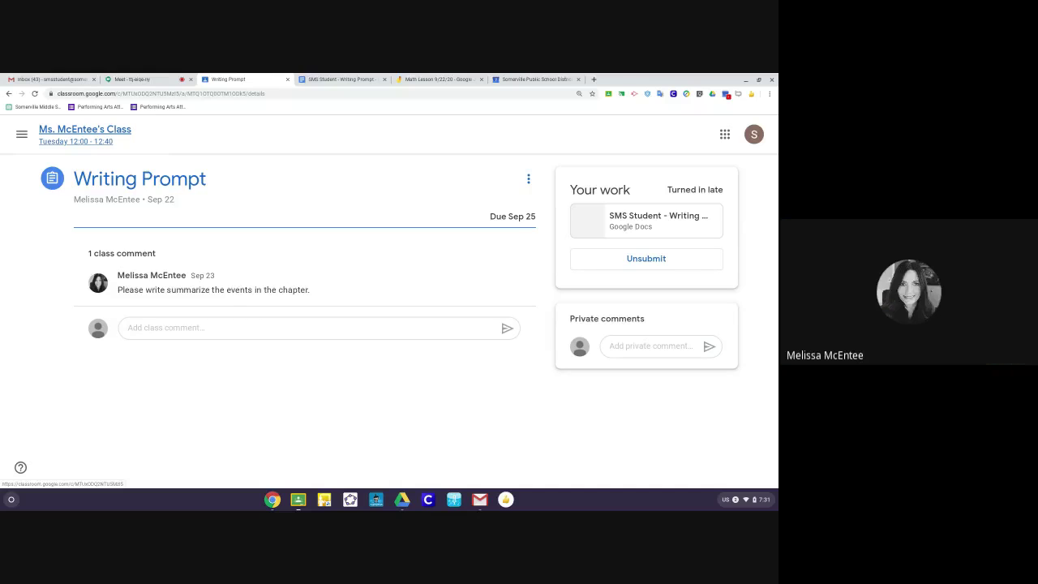
left_click(92, 133)
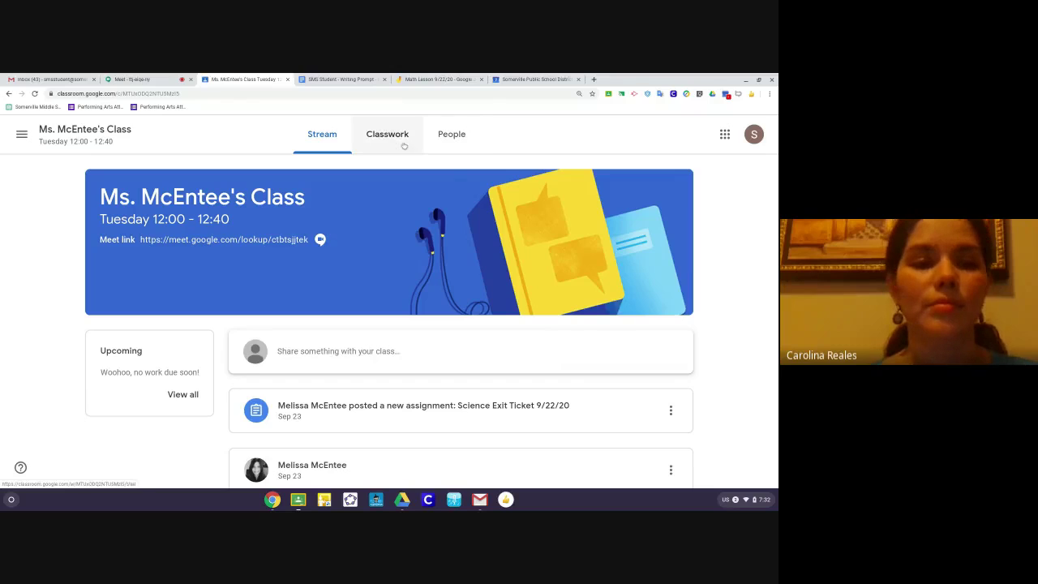
From the class People page, start a Gmail message to the first listed teacher
left_click(450, 136)
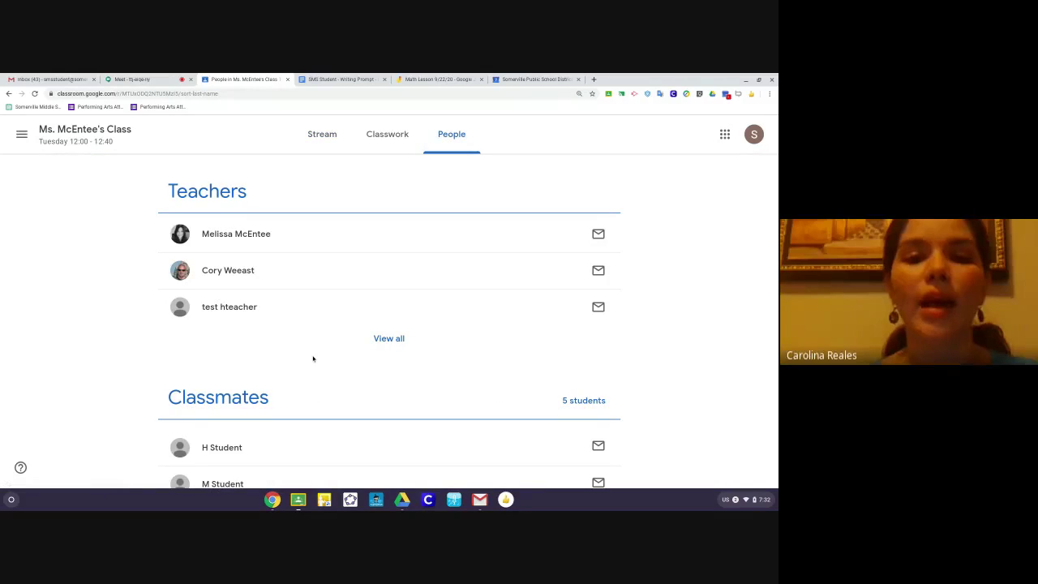
scroll(313, 358, "down", 1)
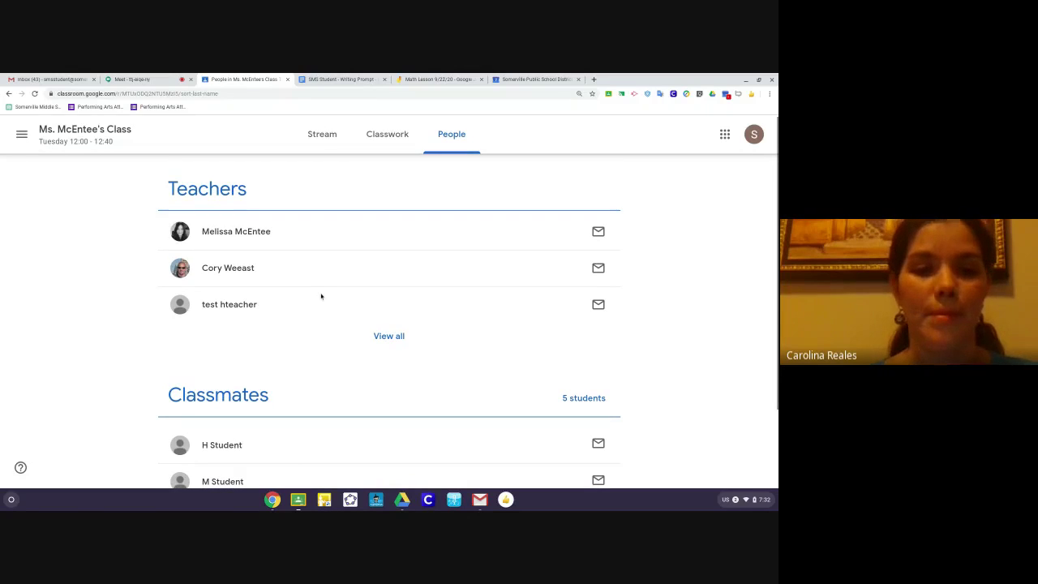
scroll(320, 296, "down", 1)
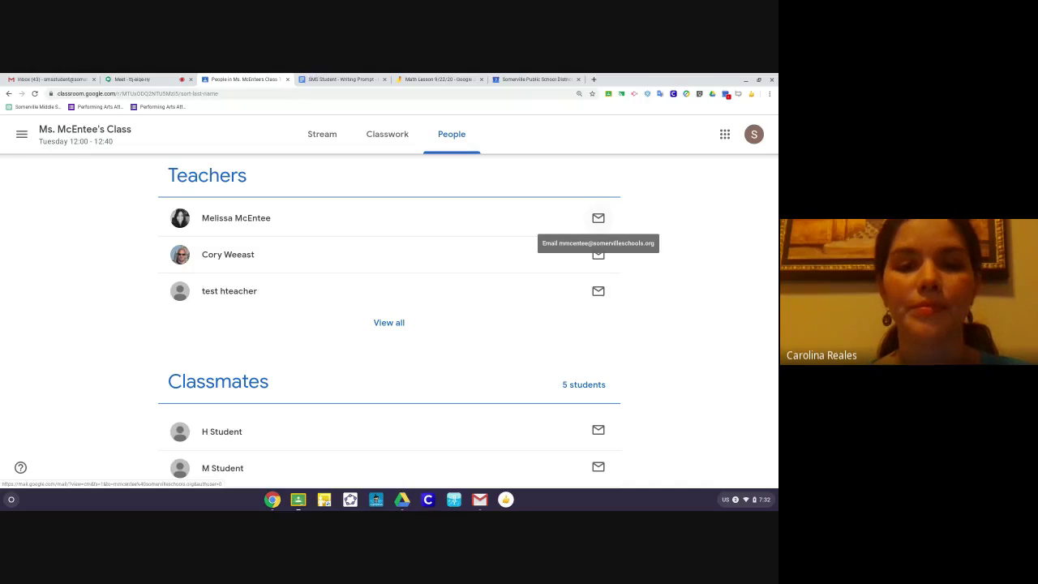
left_click(598, 218)
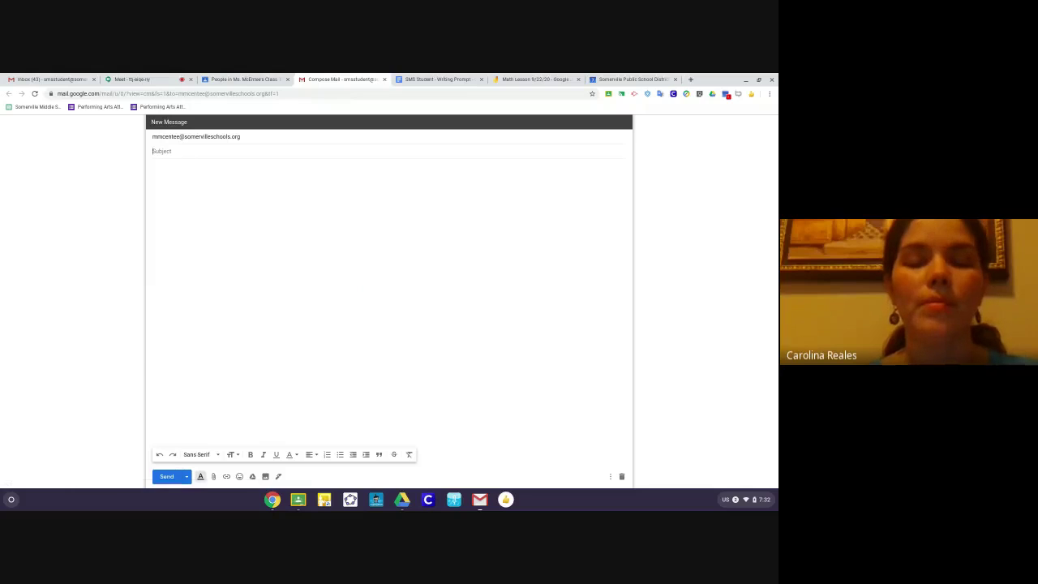
Send the teacher an email with subject 'Math Help' and an empty body
type("Hi")
key("BackSpace")
key("BackSpace")
type("Math")
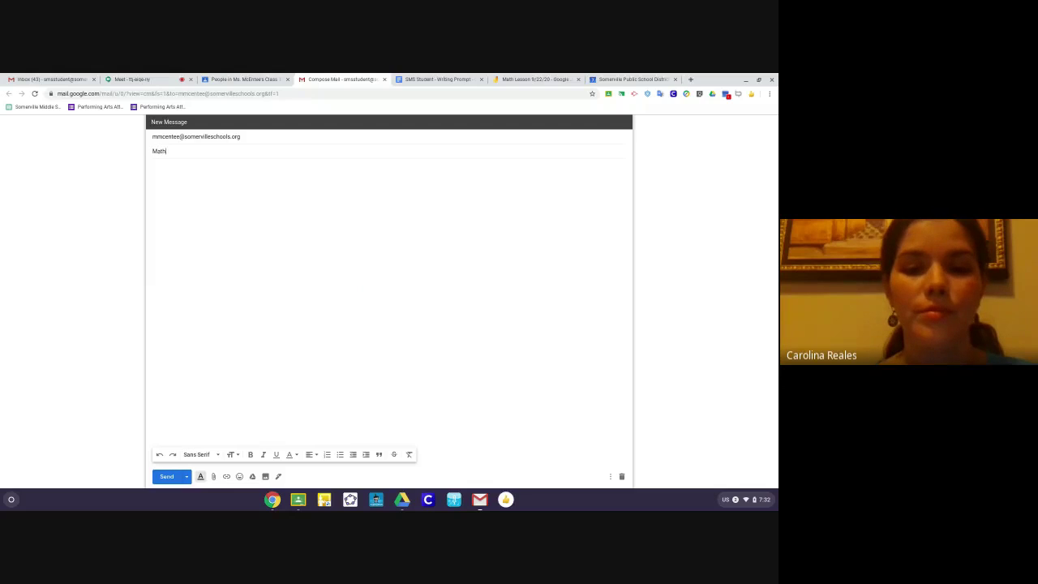
type(" Help")
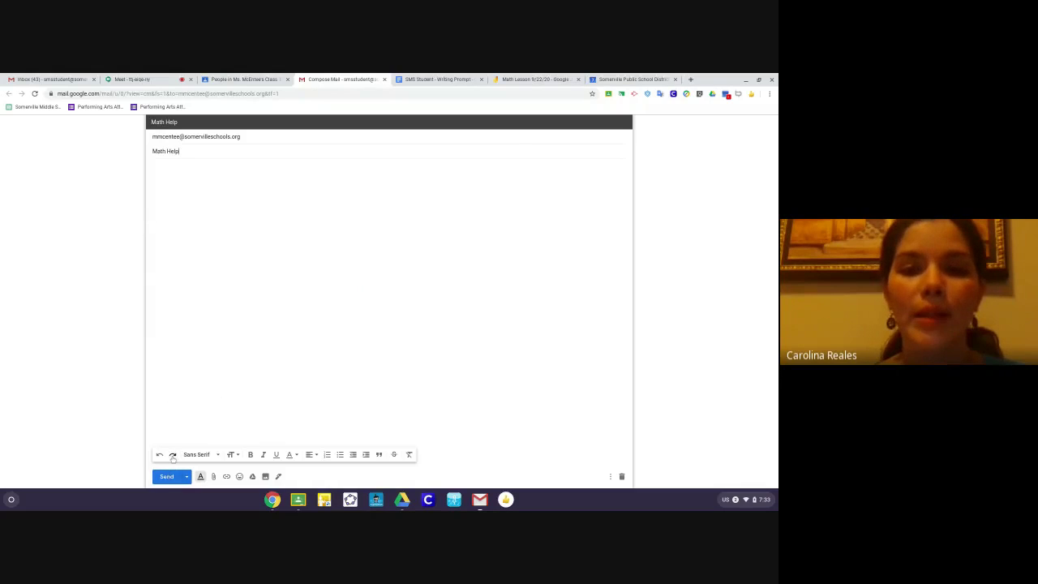
left_click(168, 477)
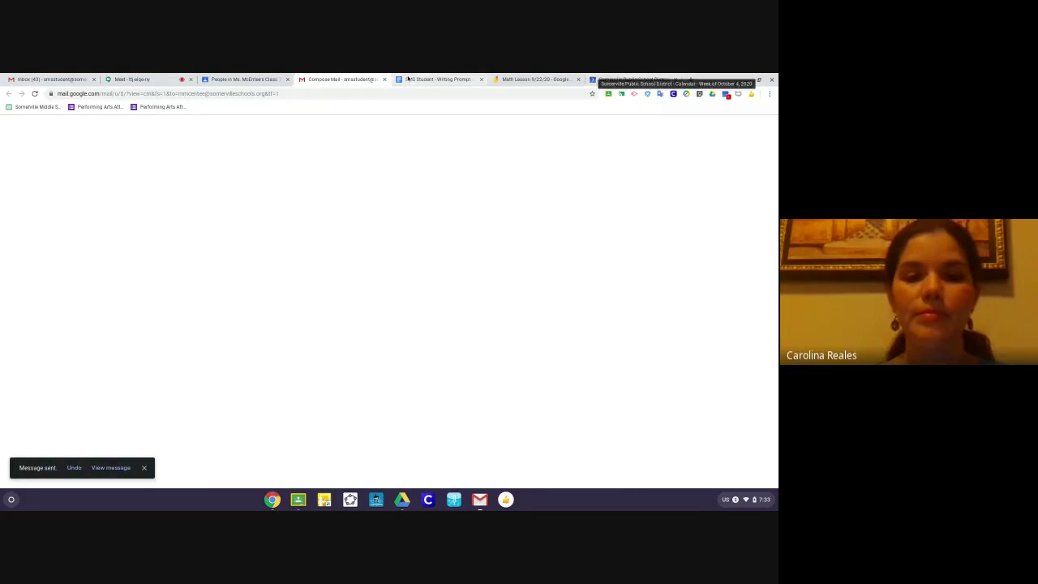
Return to the class People page and open the main menu listing the enrolled classes
left_click(253, 79)
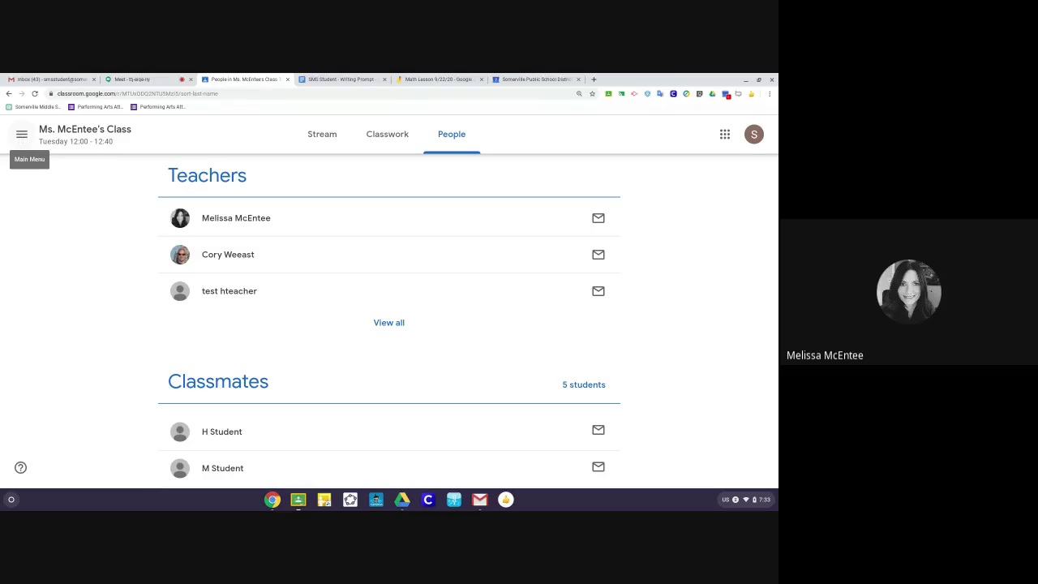
left_click(22, 134)
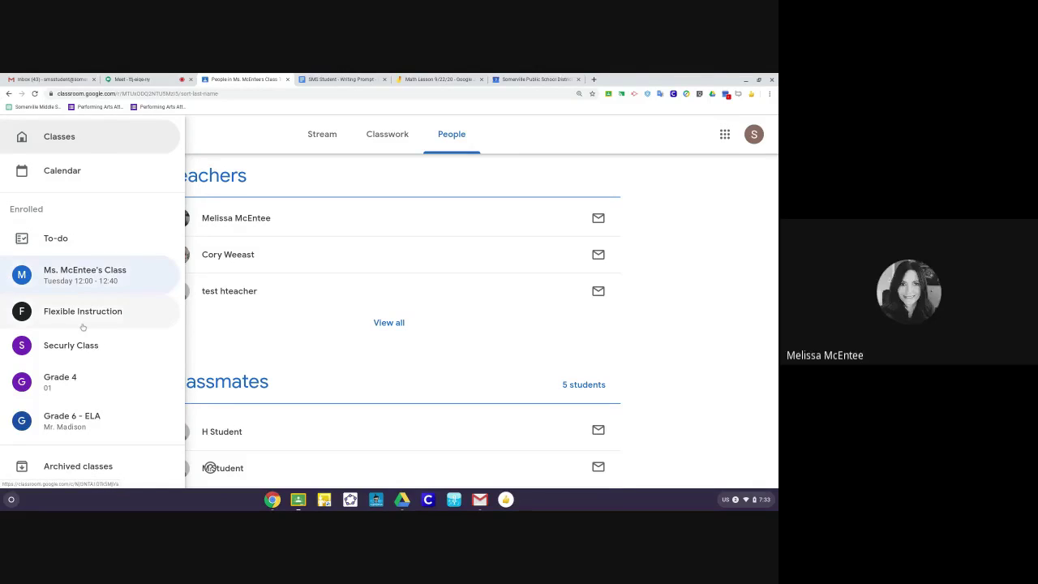
scroll(81, 322, "down", 1)
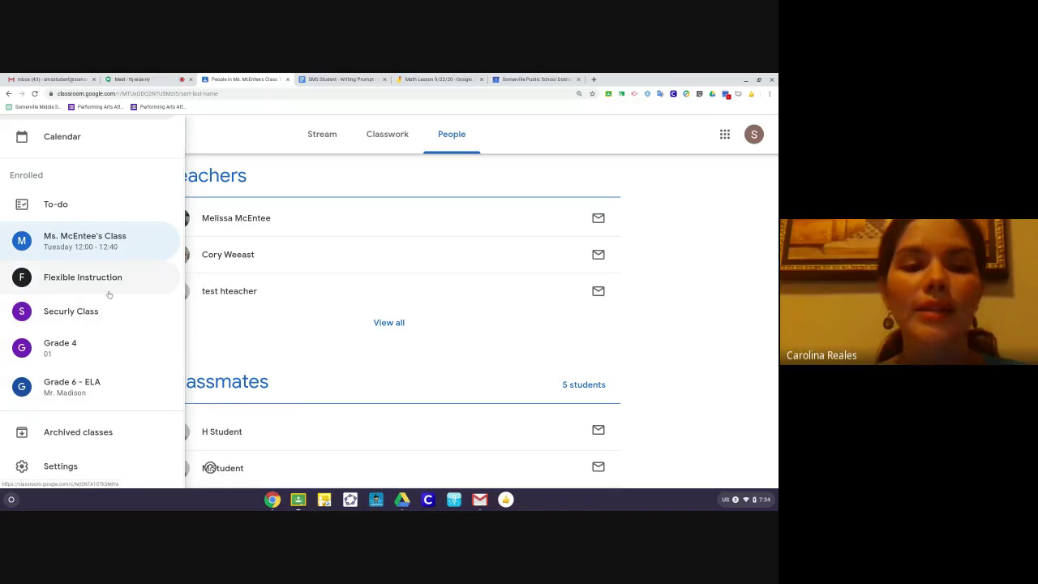
scroll(111, 259, "up", 1)
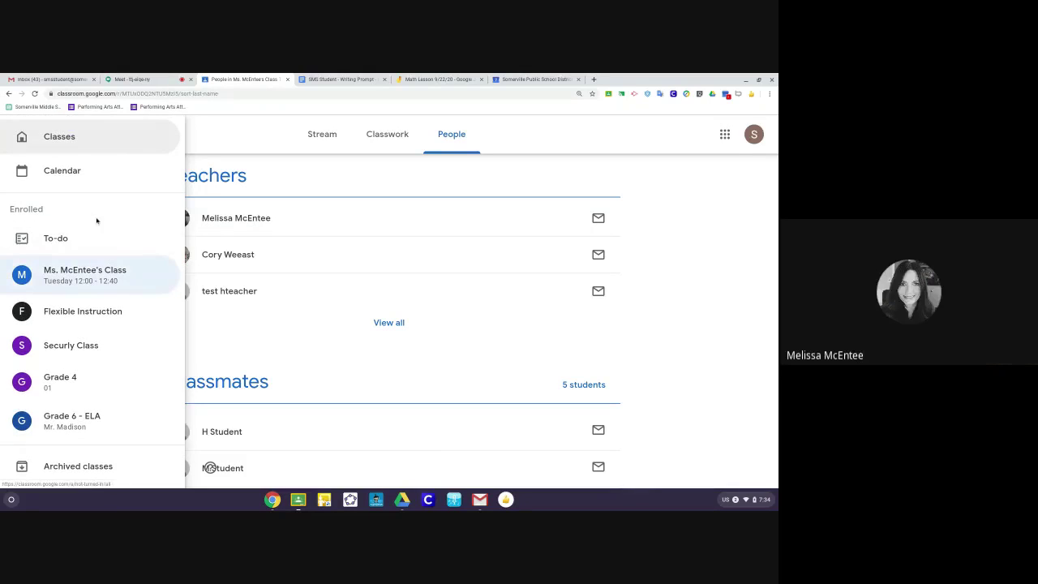
Open the Classroom calendar and step back two weeks to Sep 20–26, 2020
left_click(82, 177)
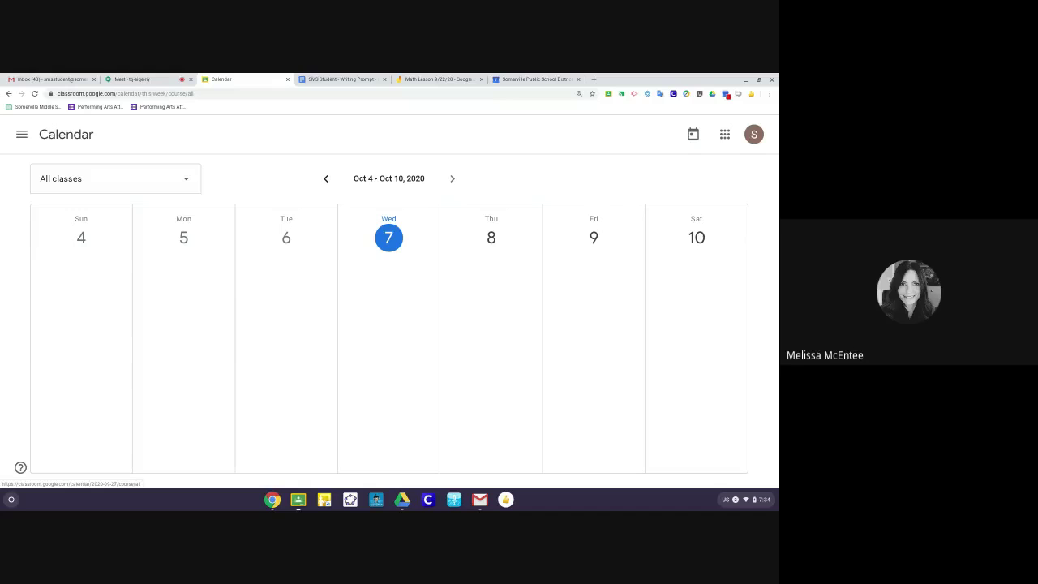
left_click(325, 180)
left_click(325, 179)
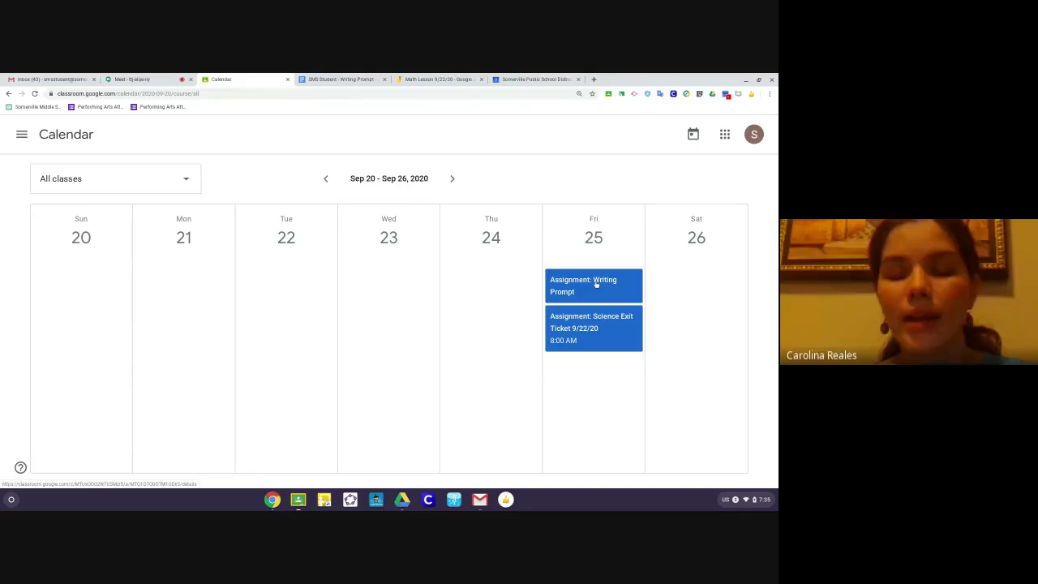
Open the Writing Prompt assignment due Sep 25, marked Turned in late
left_click(597, 283)
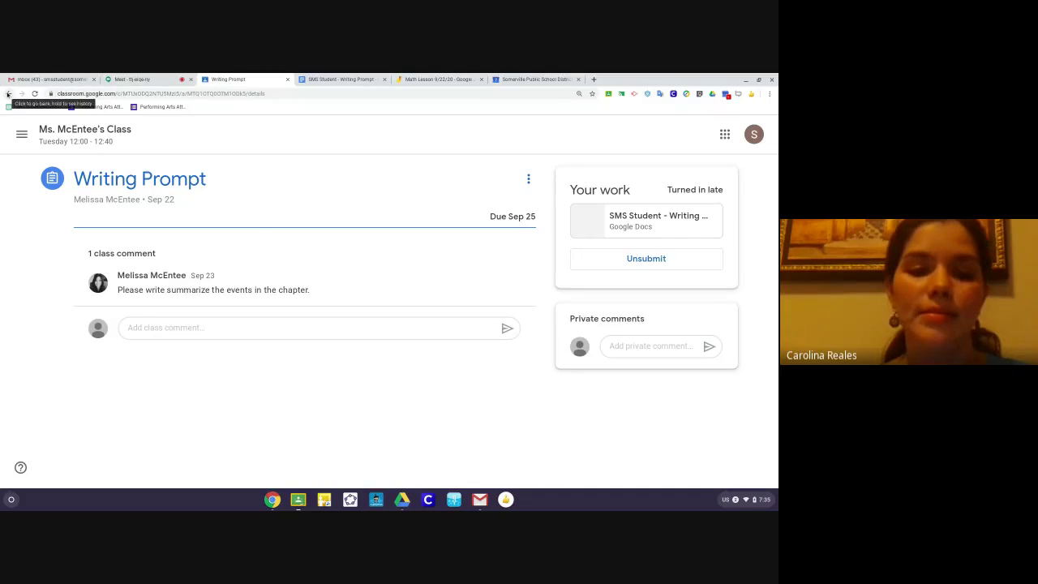
left_click(7, 93)
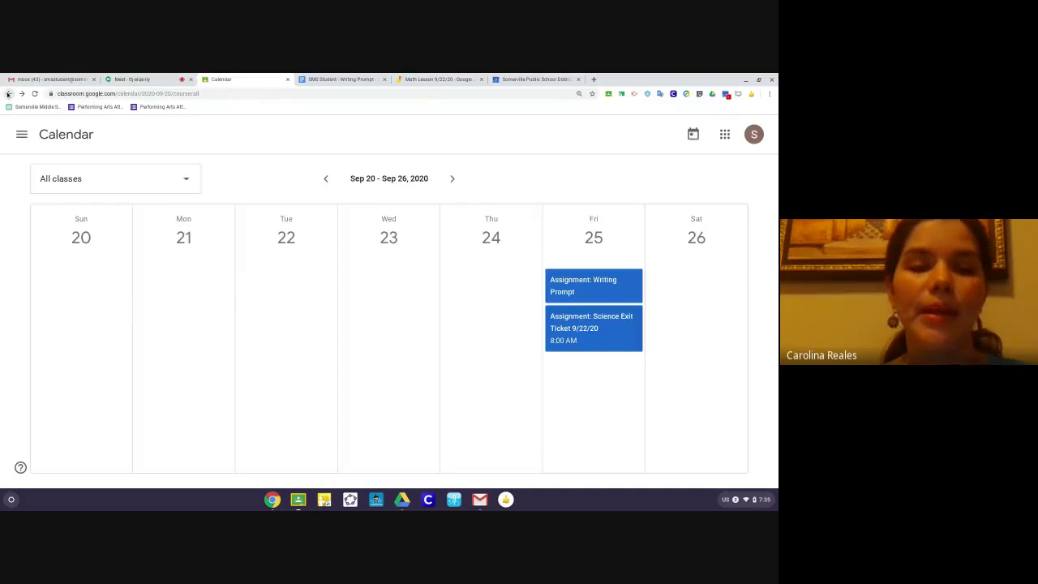
left_click(611, 281)
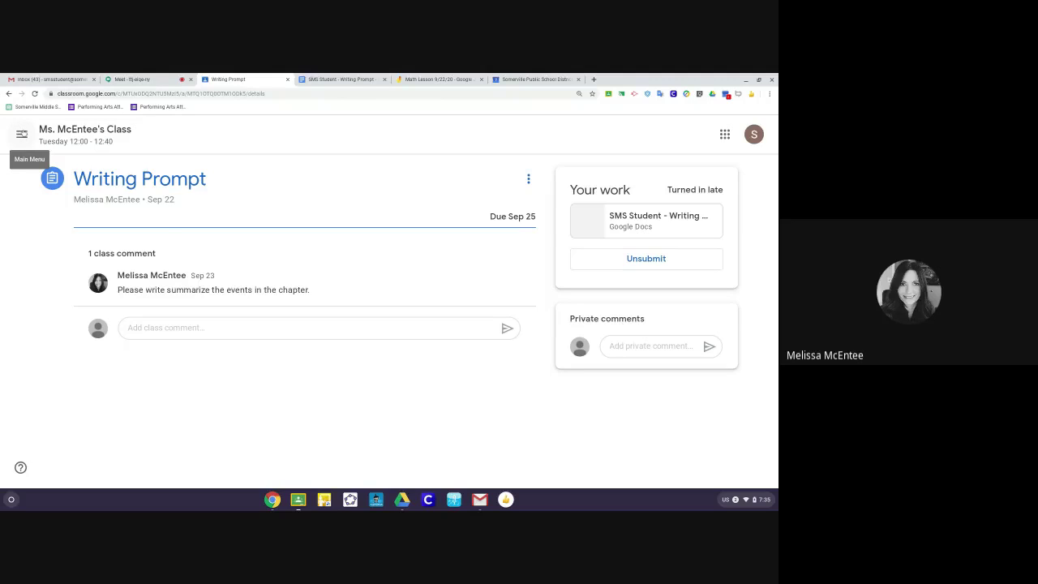
Go to the To-do page's Assigned list for all classes
left_click(21, 134)
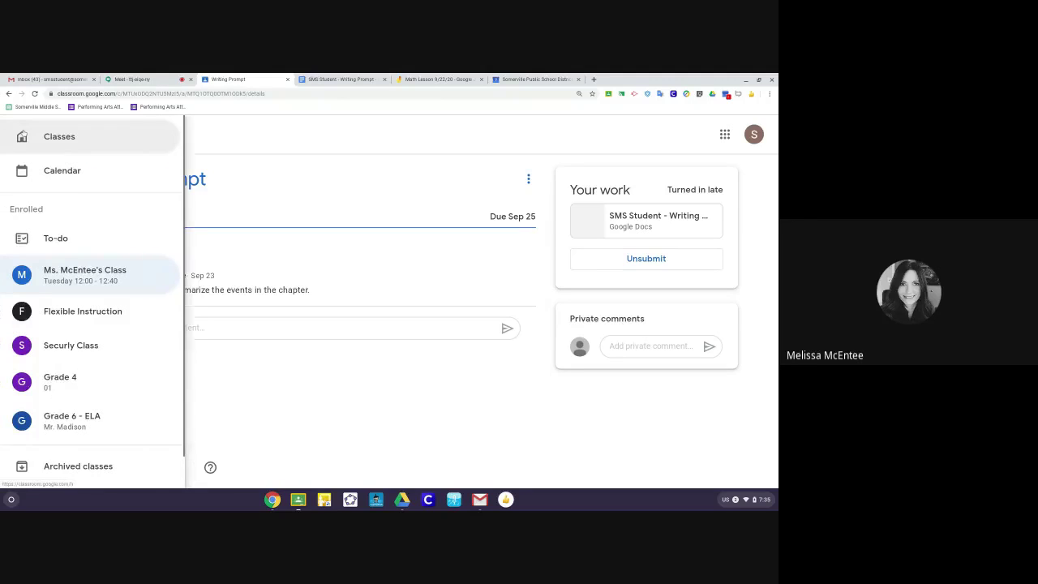
left_click(63, 238)
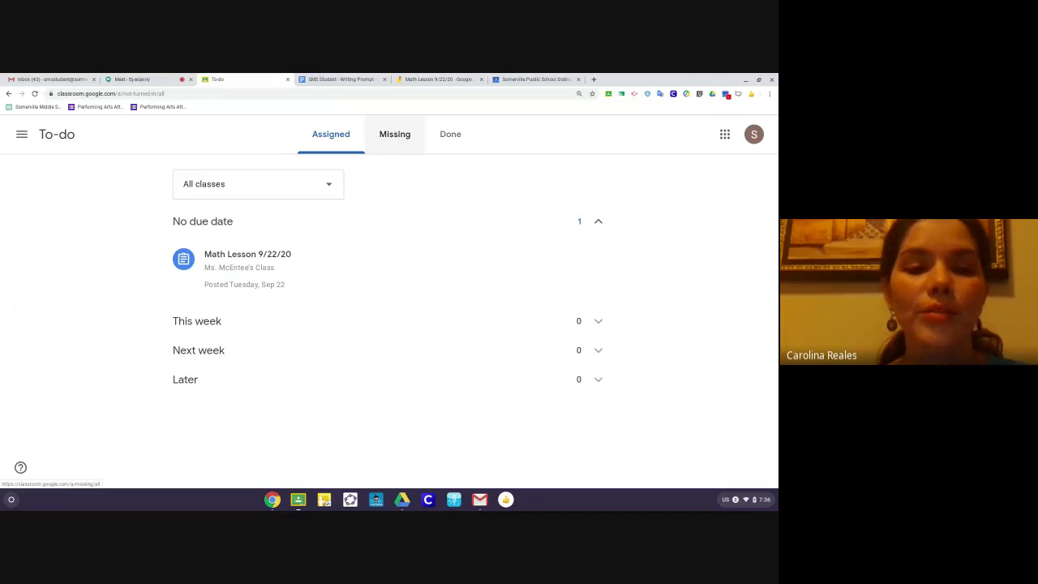
Check the Missing and Done lists in To-do, then open the class filter dropdown
left_click(398, 137)
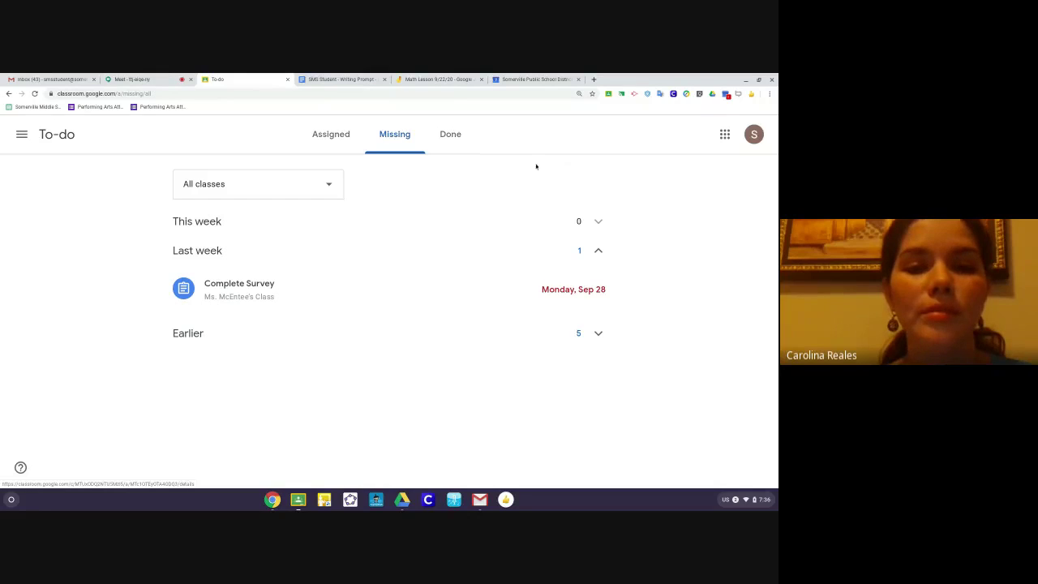
left_click(447, 134)
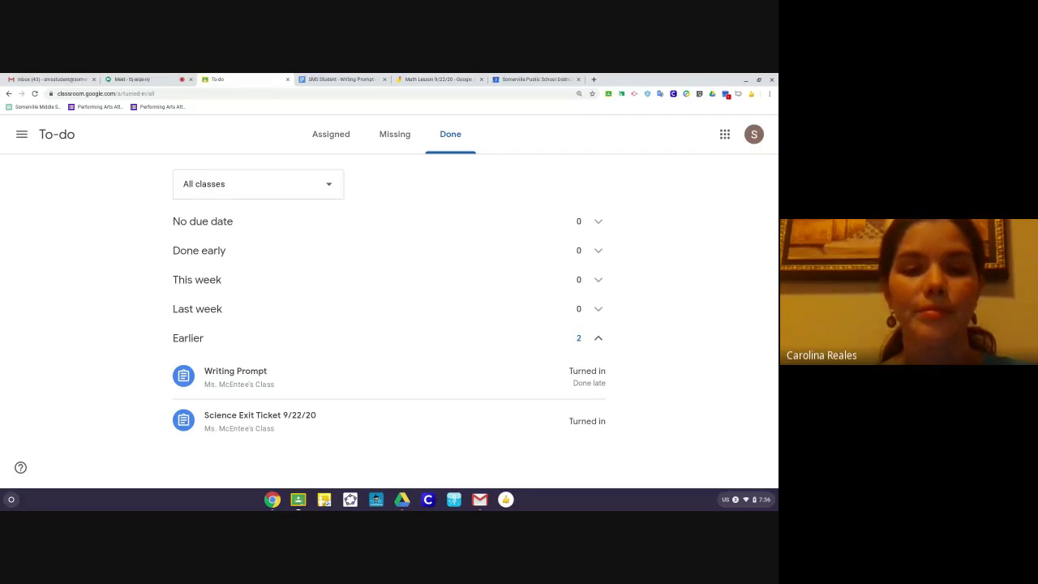
left_click(327, 188)
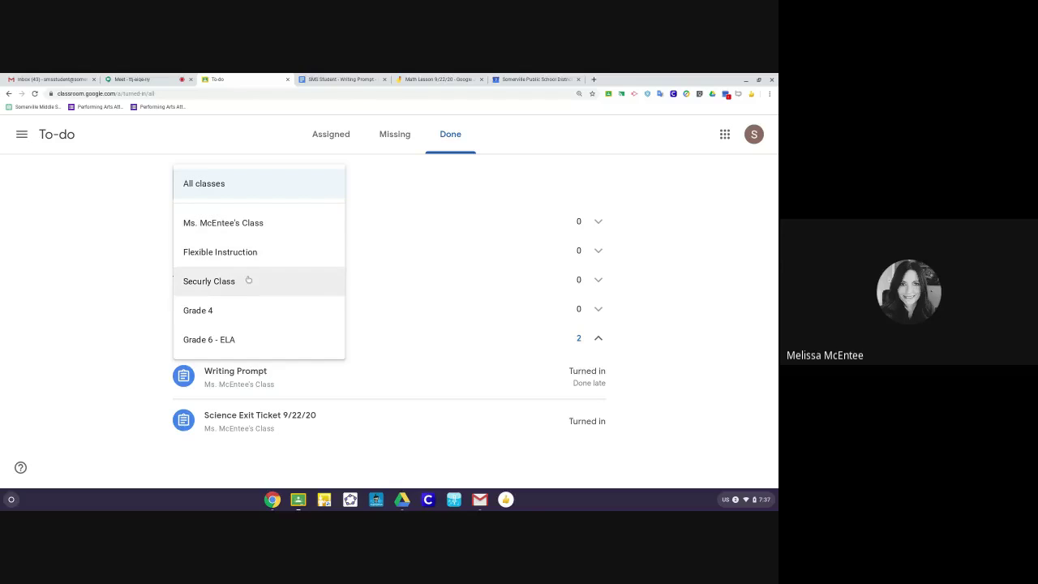
Filter the Done list to the first enrolled class, showing its 2 turned-in assignments
left_click(259, 232)
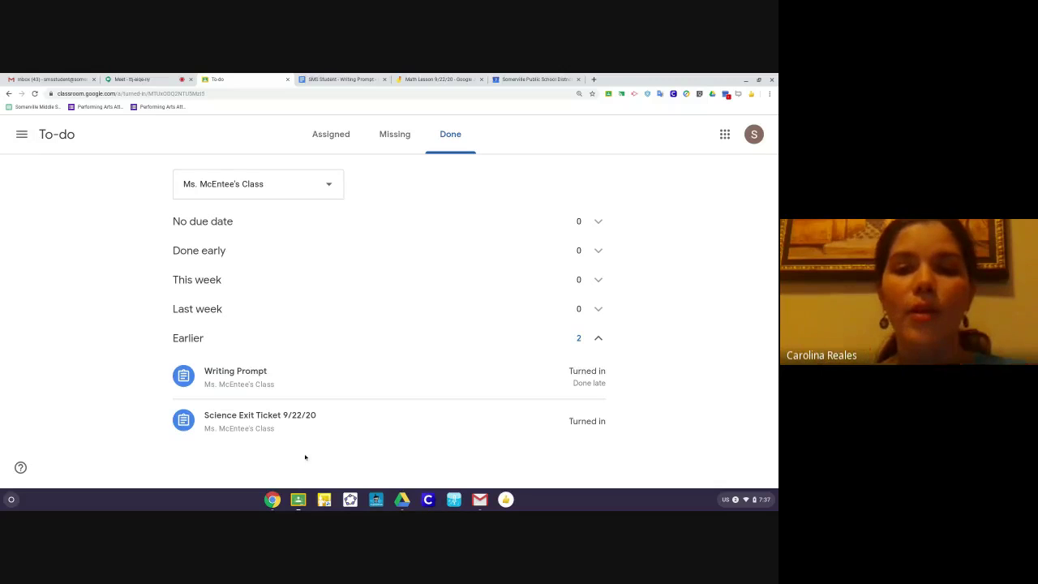
Switch back to the Google Meet call tab where the screen is still being presented
left_click(141, 79)
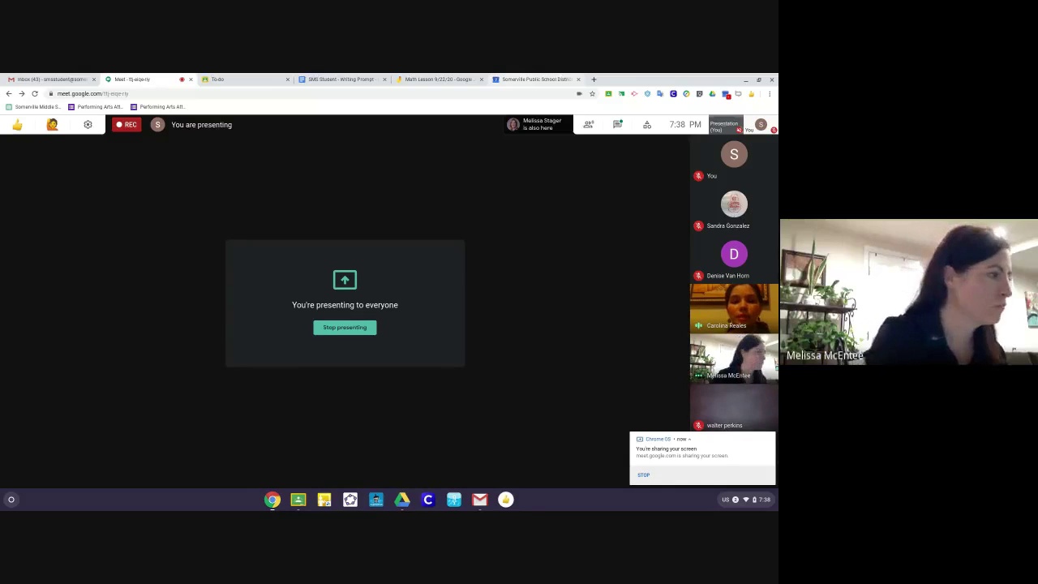
Navigate Google Calendar to the September 20–26 week showing Friday's Writing Prompt and Science Exit Ticket
left_click(522, 78)
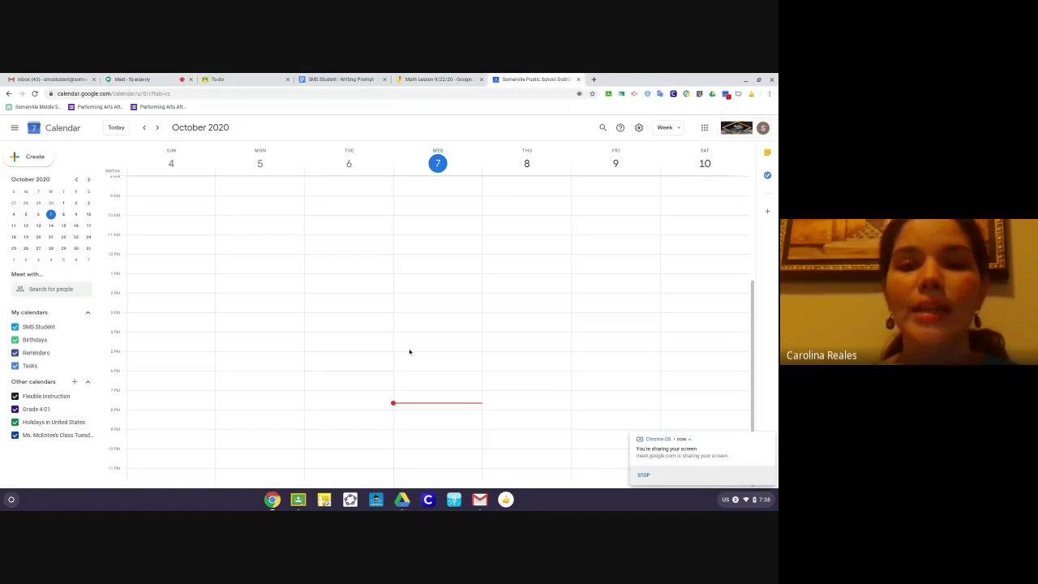
left_click(142, 128)
left_click(144, 129)
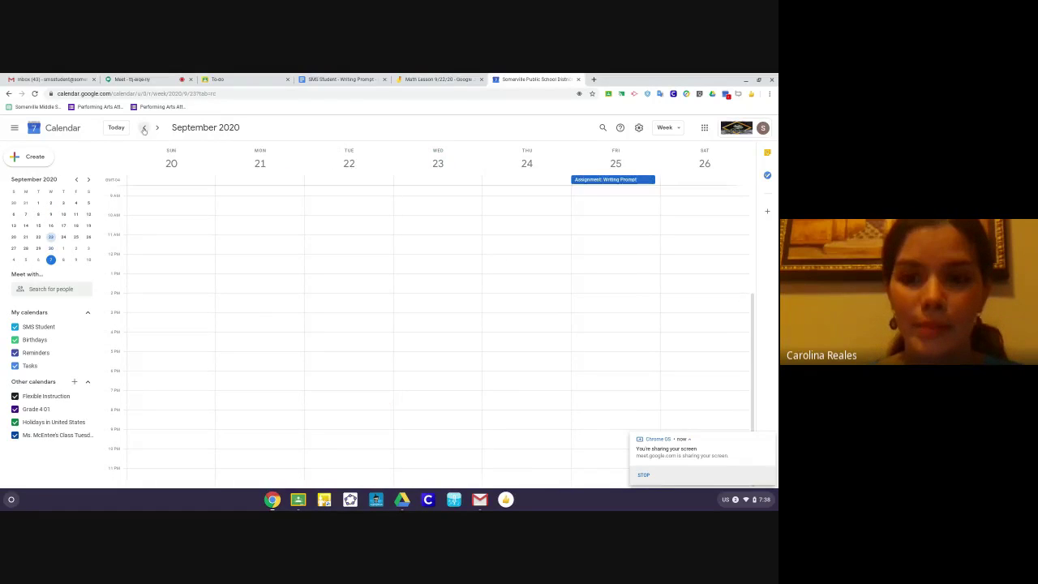
left_click(143, 128)
left_click(144, 128)
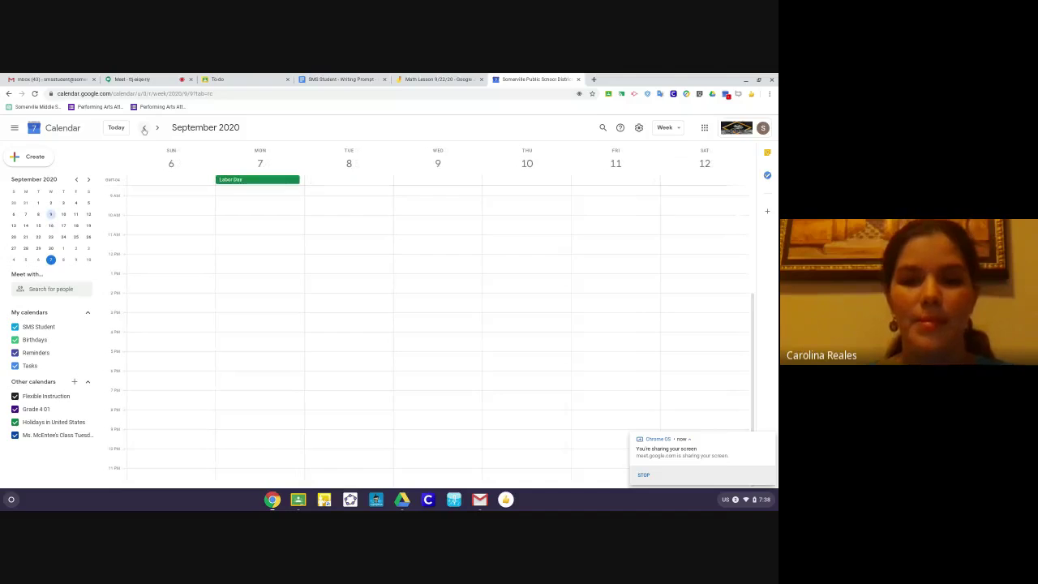
left_click(77, 237)
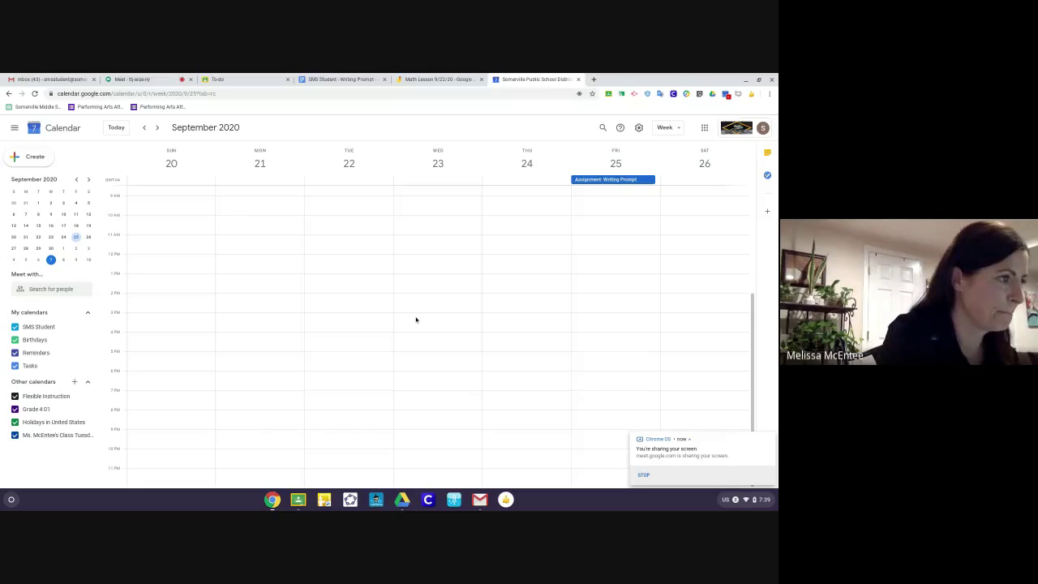
scroll(640, 285, "up", 4)
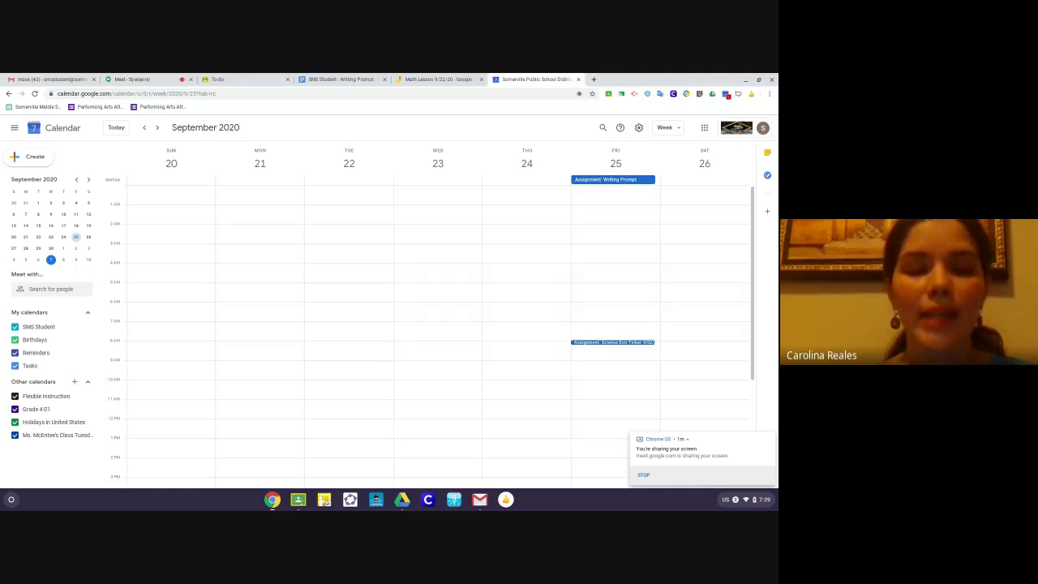
scroll(430, 330, "down", 2)
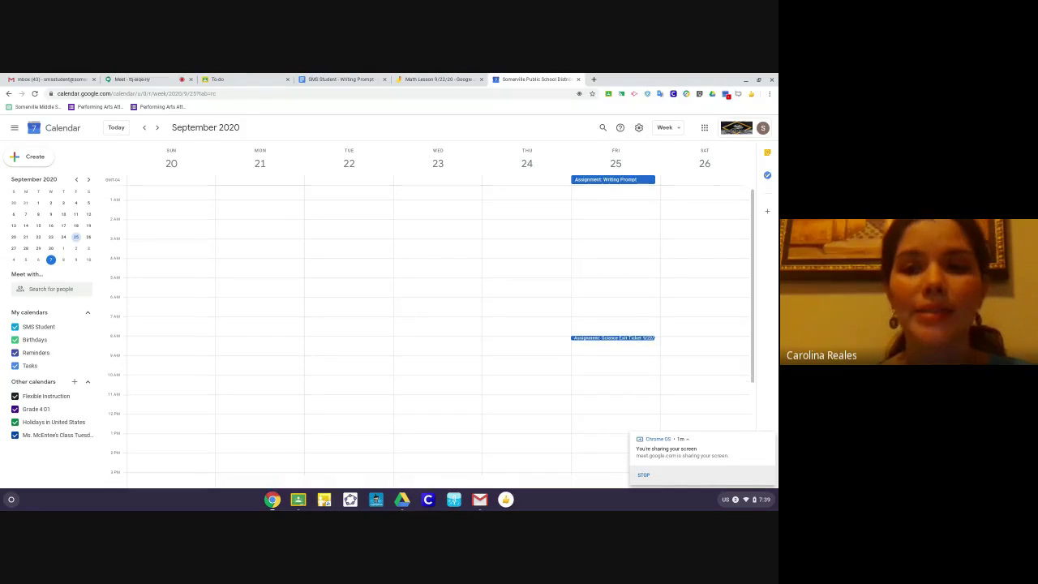
scroll(629, 213, "down", 4)
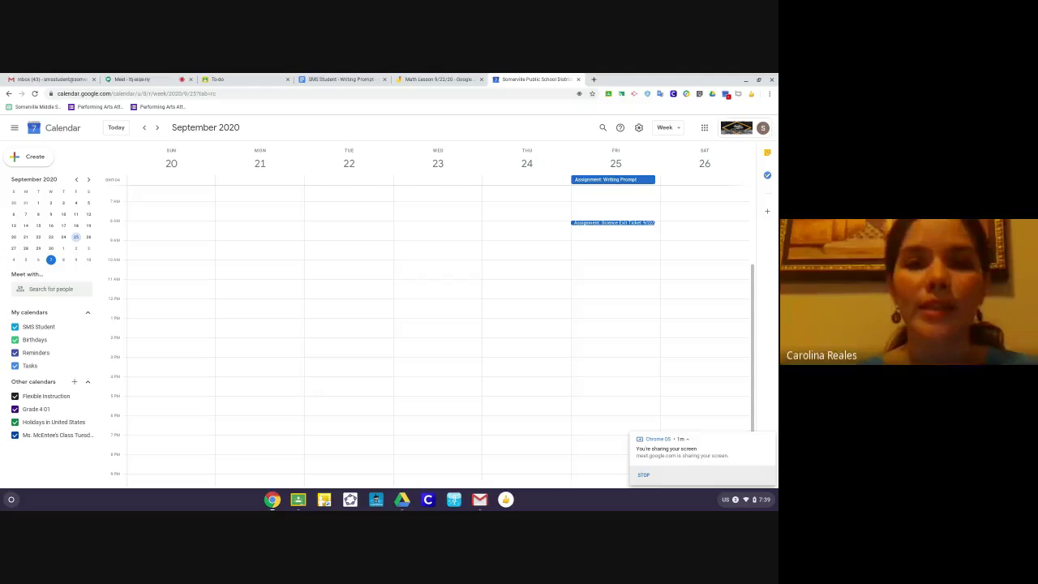
Create a 'Study for Math' event on Thursday, September 24, 3–4 pm
left_click(488, 364)
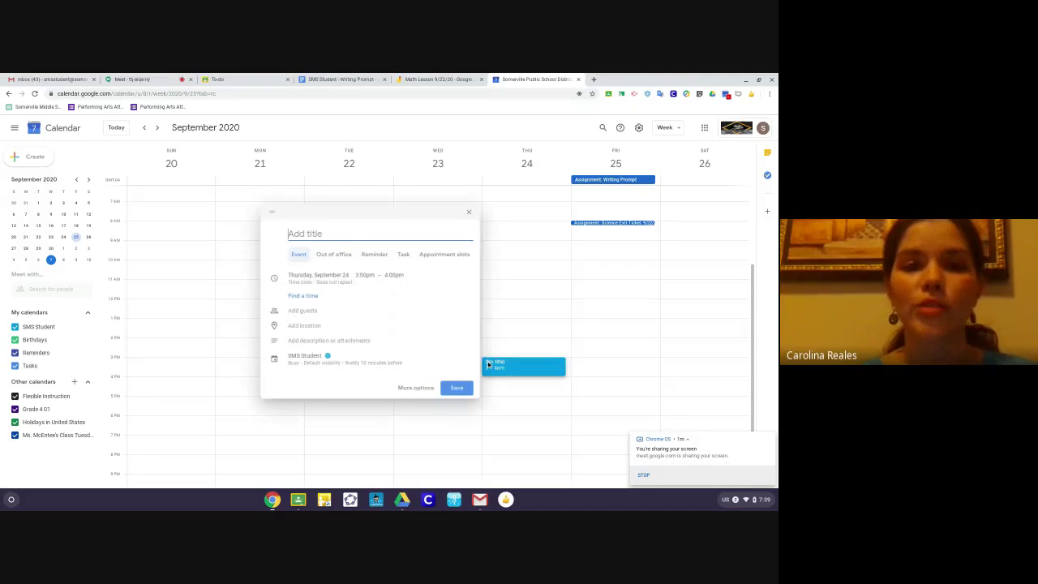
type("Stud")
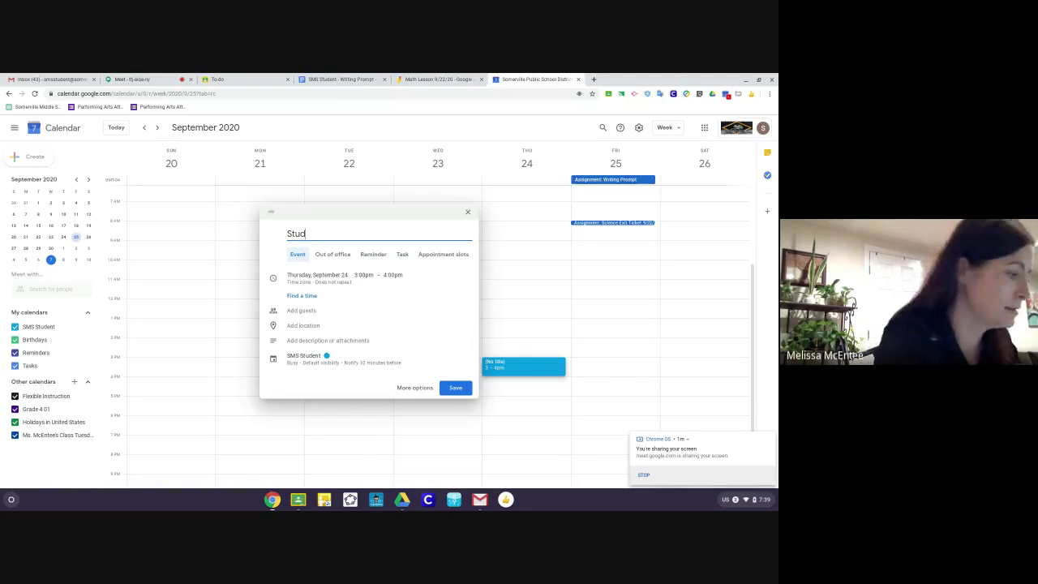
type("y for Math")
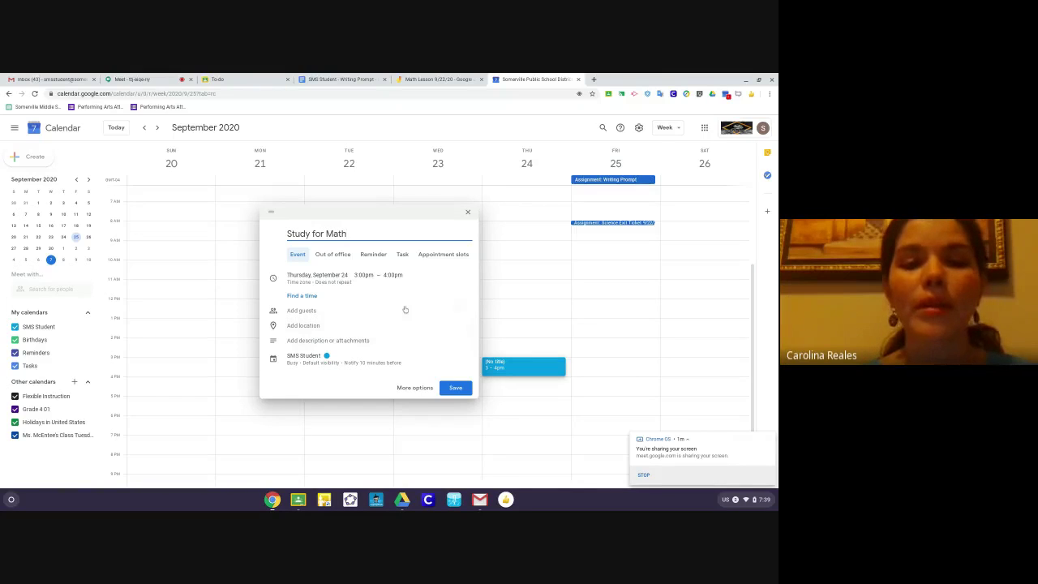
left_click(459, 387)
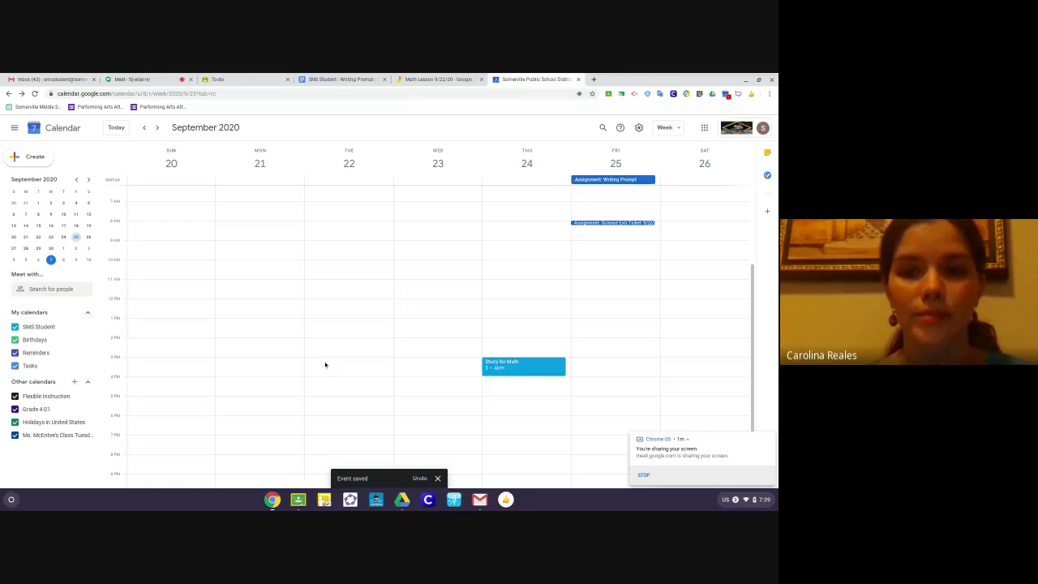
Create a 'Soccer Practice' event on Tuesday, September 22, 3–4 pm
left_click(322, 365)
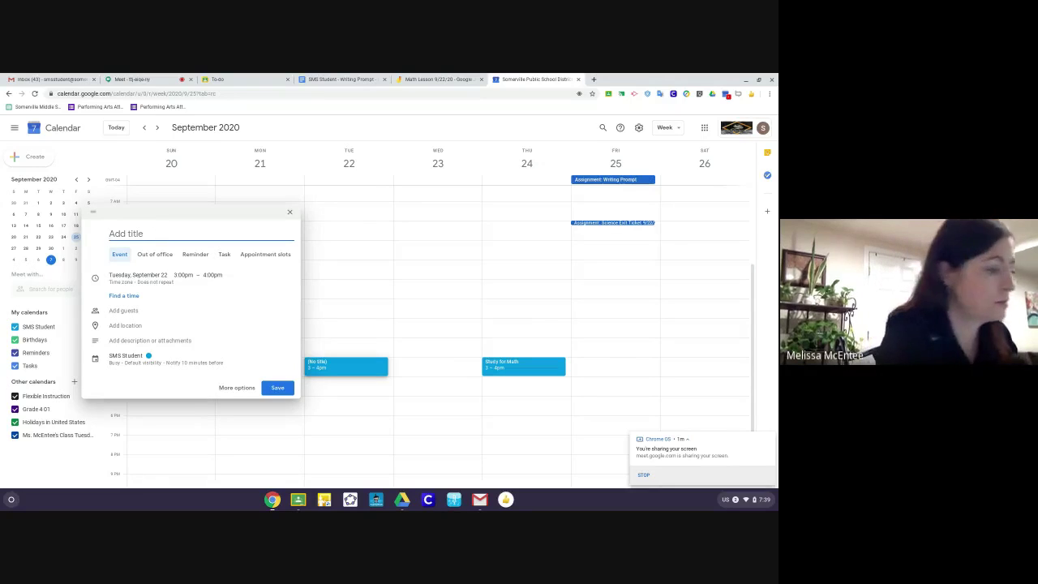
type("Soccer ")
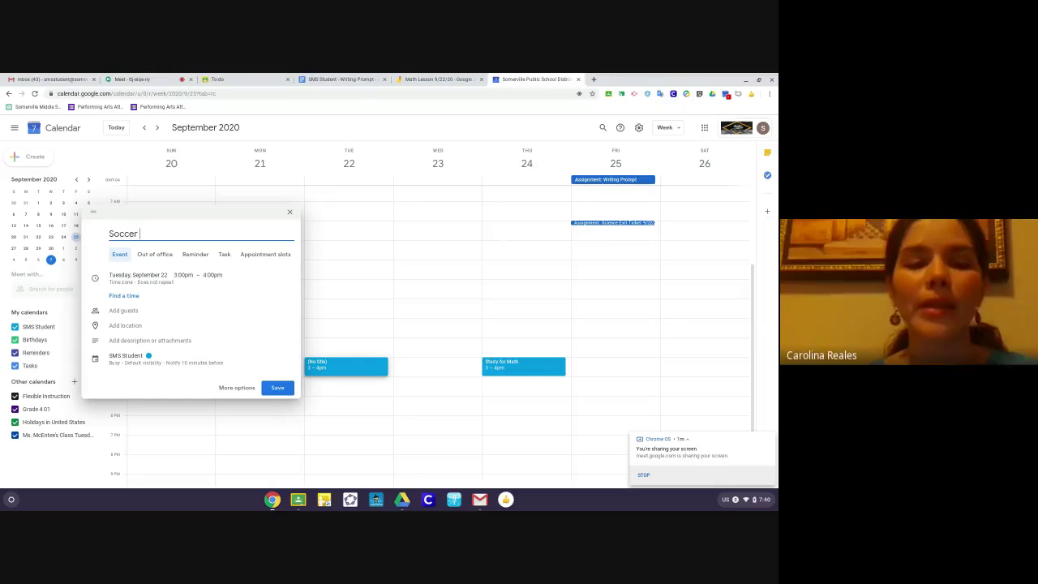
type("Practice")
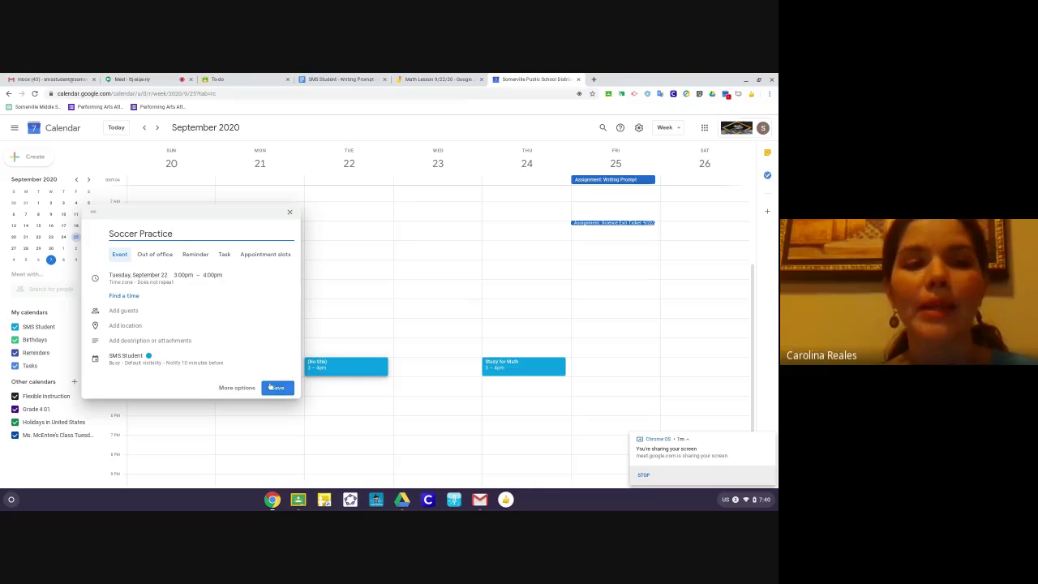
left_click(272, 388)
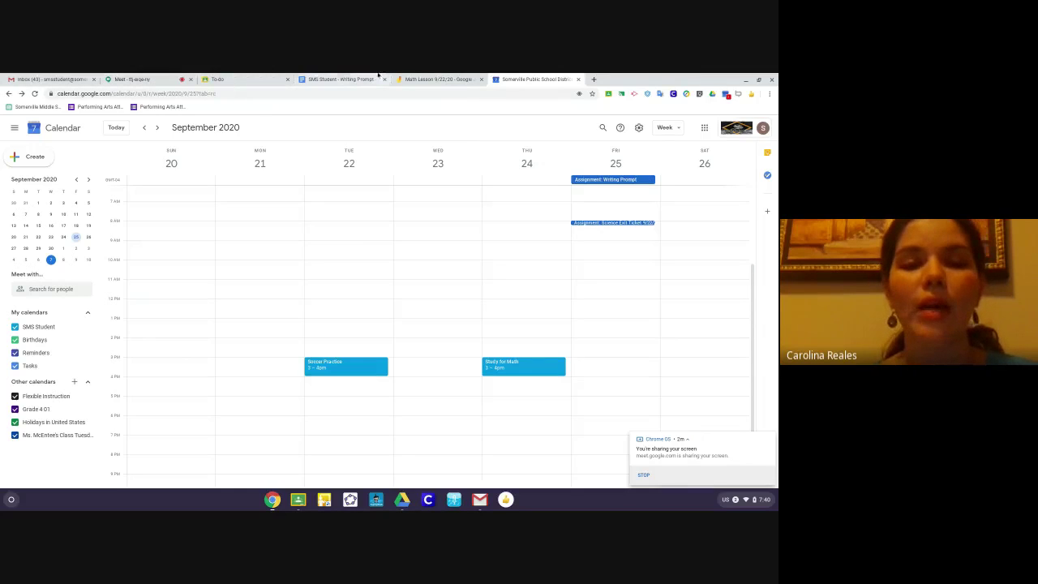
Go from the To-do list to Ms. McEntee's Class and view its Classwork page by topic
left_click(149, 79)
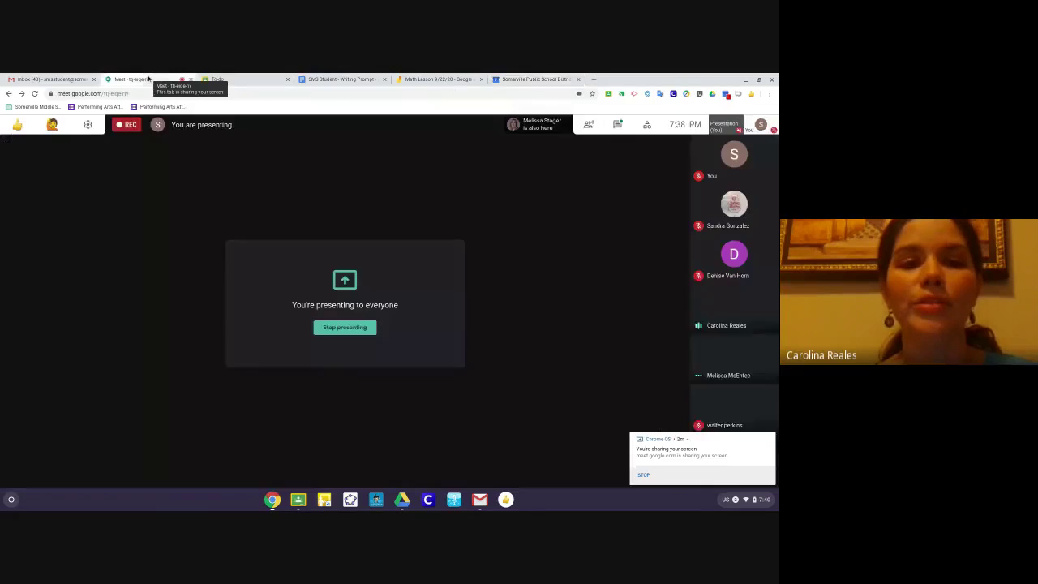
left_click(264, 79)
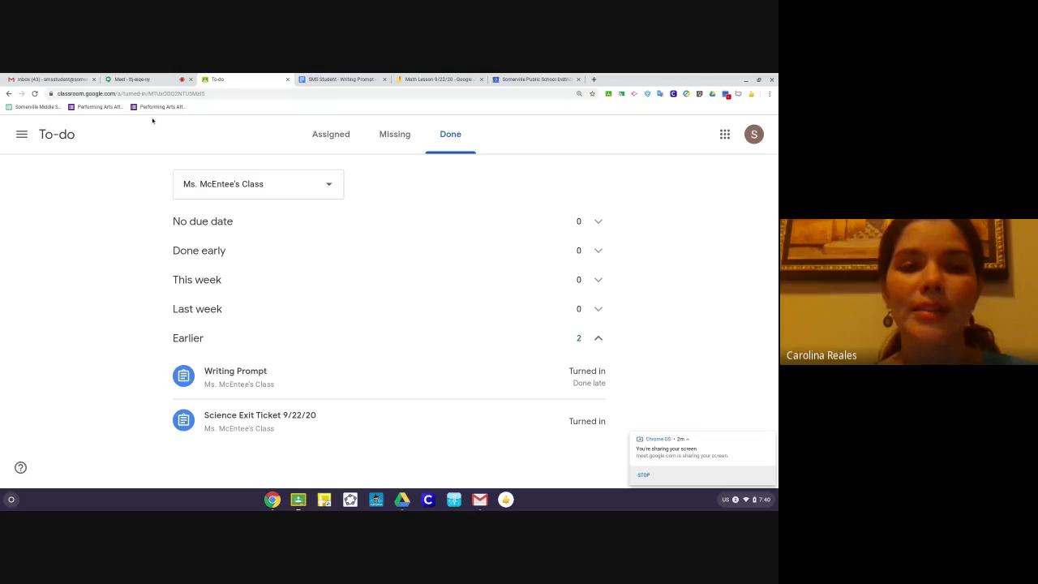
left_click(23, 135)
left_click(108, 278)
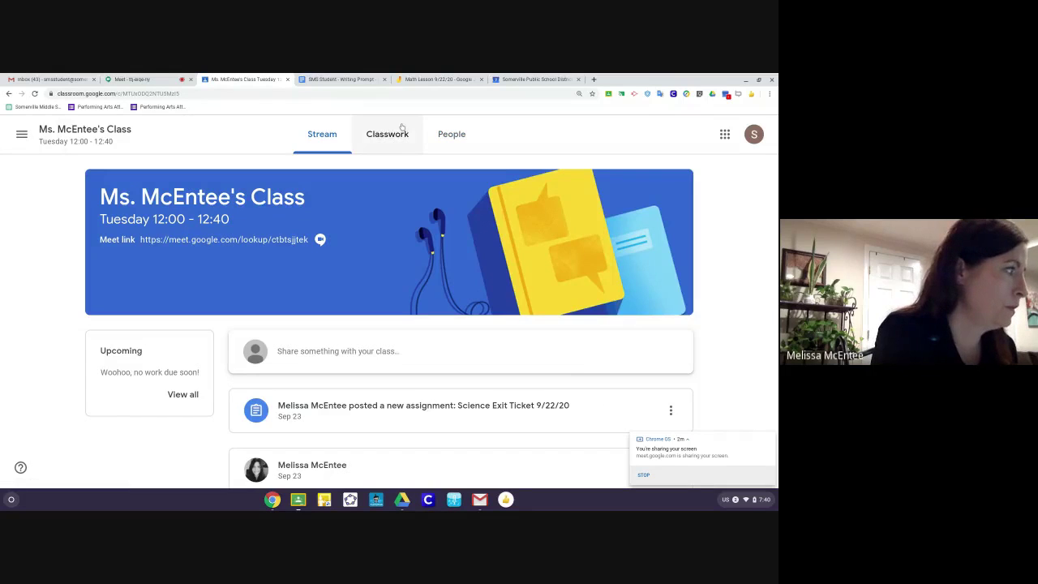
left_click(399, 136)
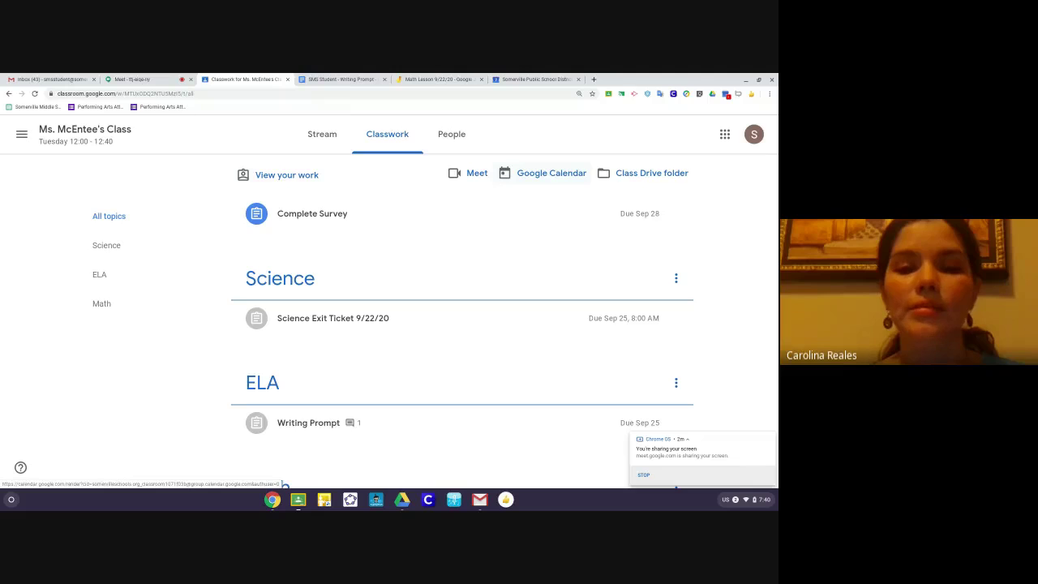
Open the class Drive folder, go up to Classroom, and expand My Drive in the sidebar
left_click(659, 177)
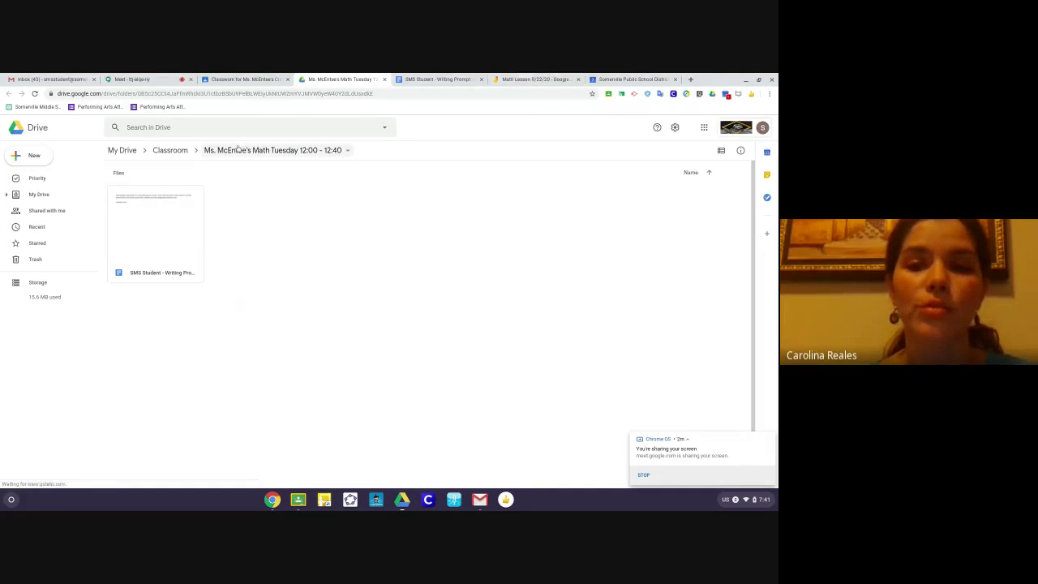
left_click(166, 151)
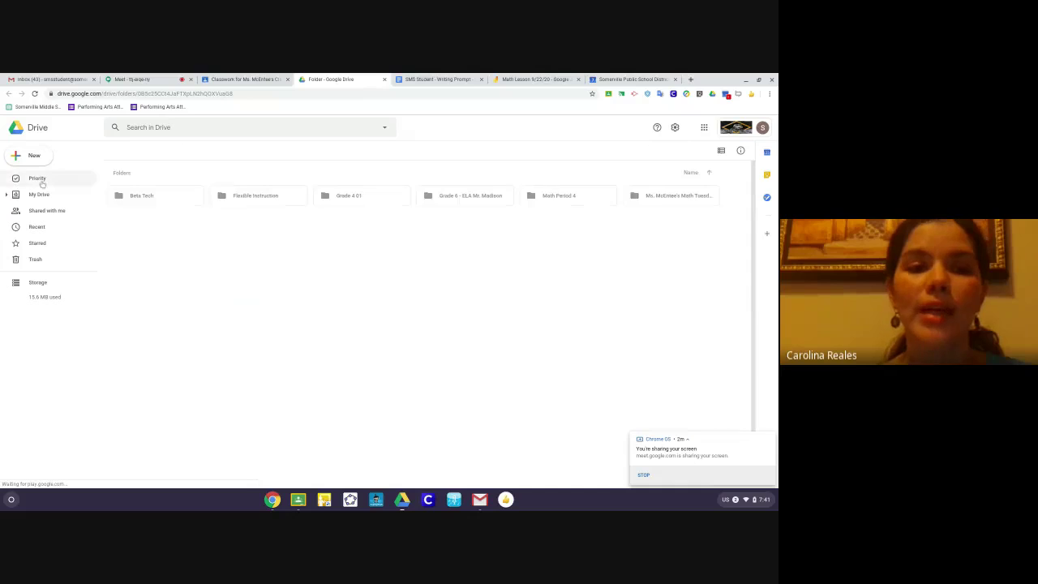
left_click(6, 194)
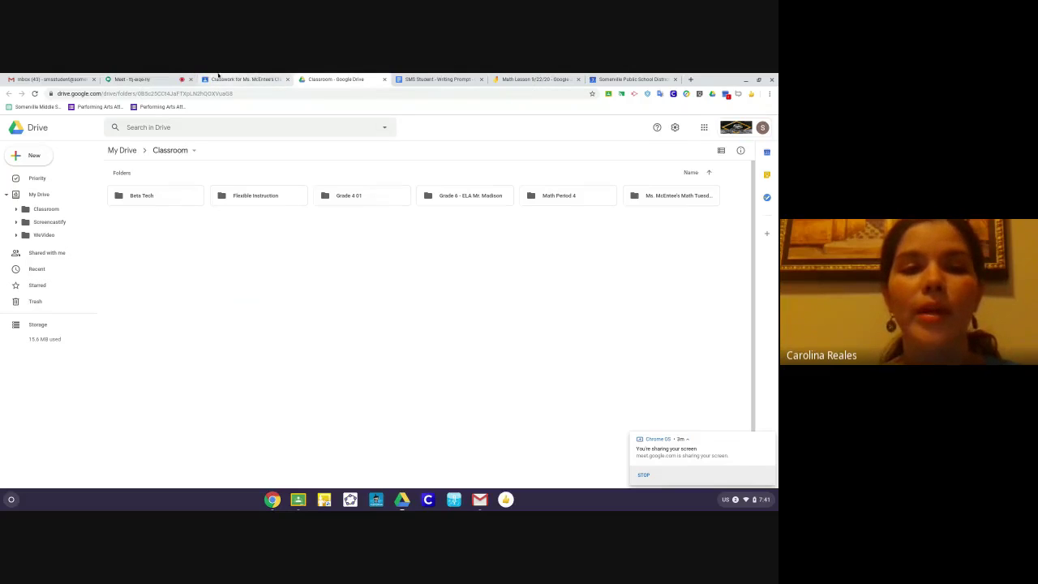
Switch back to the Google Meet tab where the screen is being presented
left_click(161, 79)
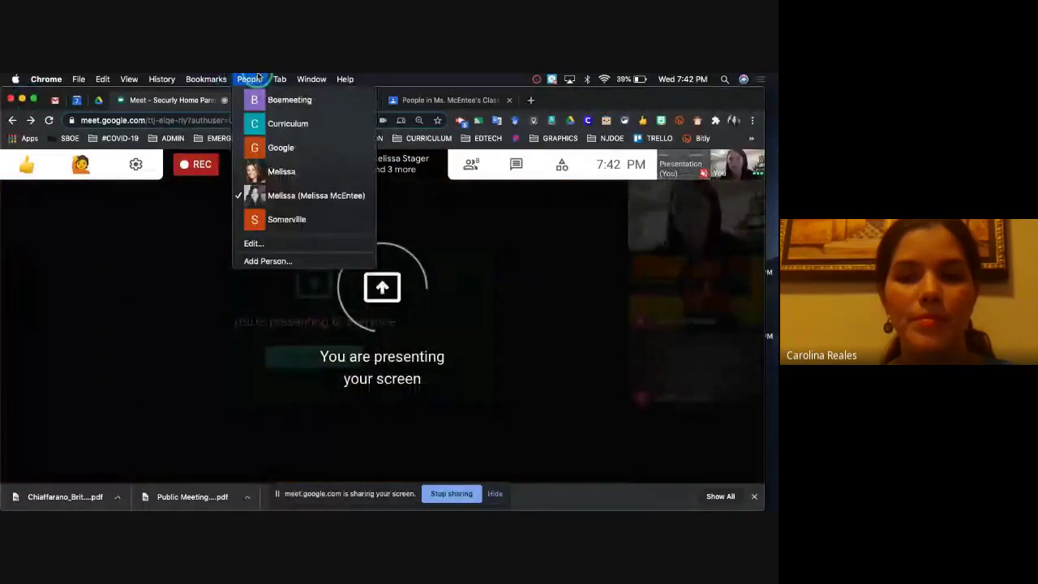
Switch to the personal profile and arrange the Gmail window beside the Meet call
left_click(281, 175)
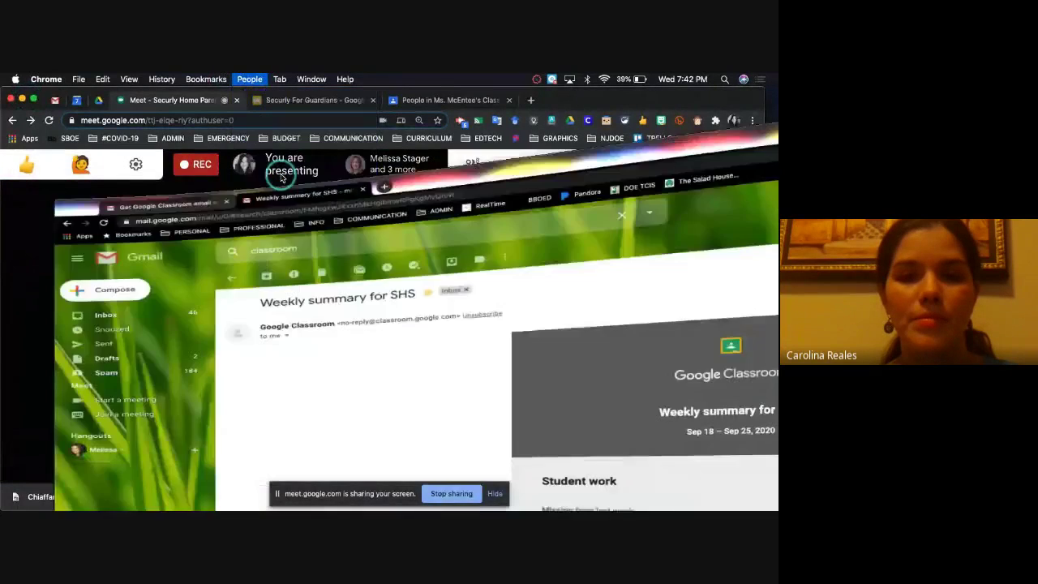
left_click(12, 212)
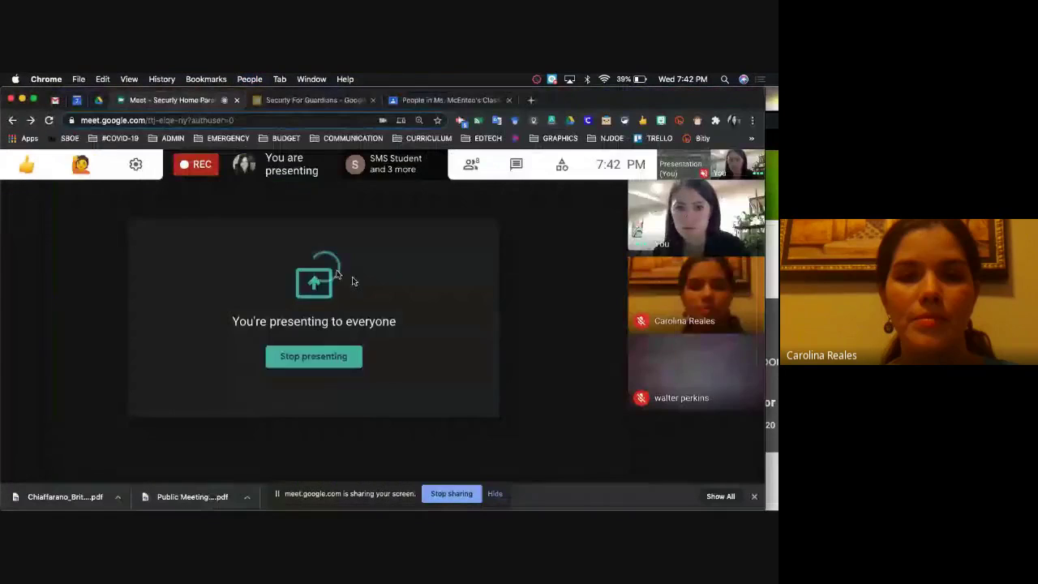
left_click(770, 150)
left_click_drag(572, 90, 373, 85)
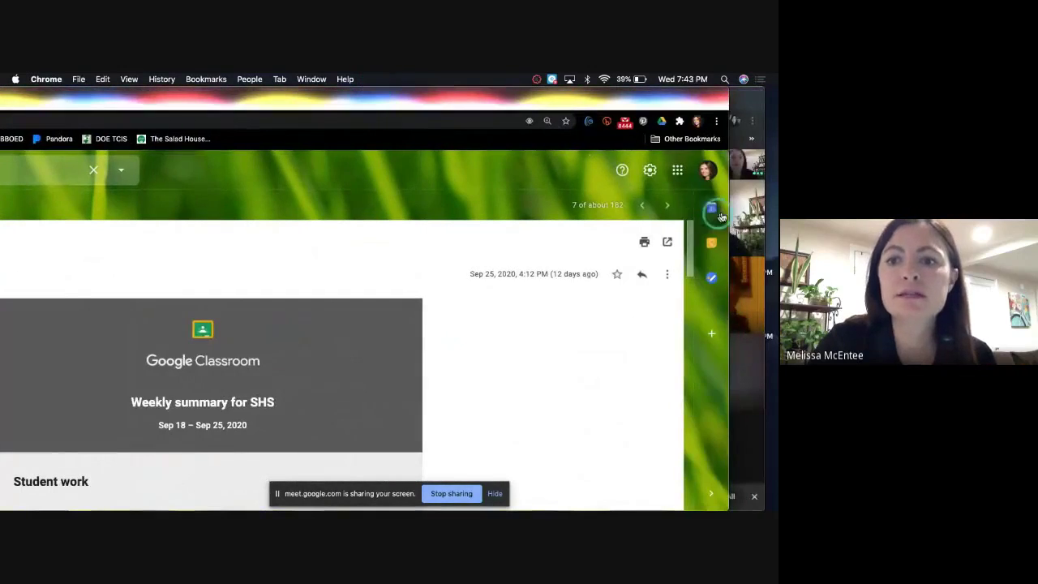
left_click_drag(730, 210, 391, 216)
left_click_drag(247, 91, 564, 100)
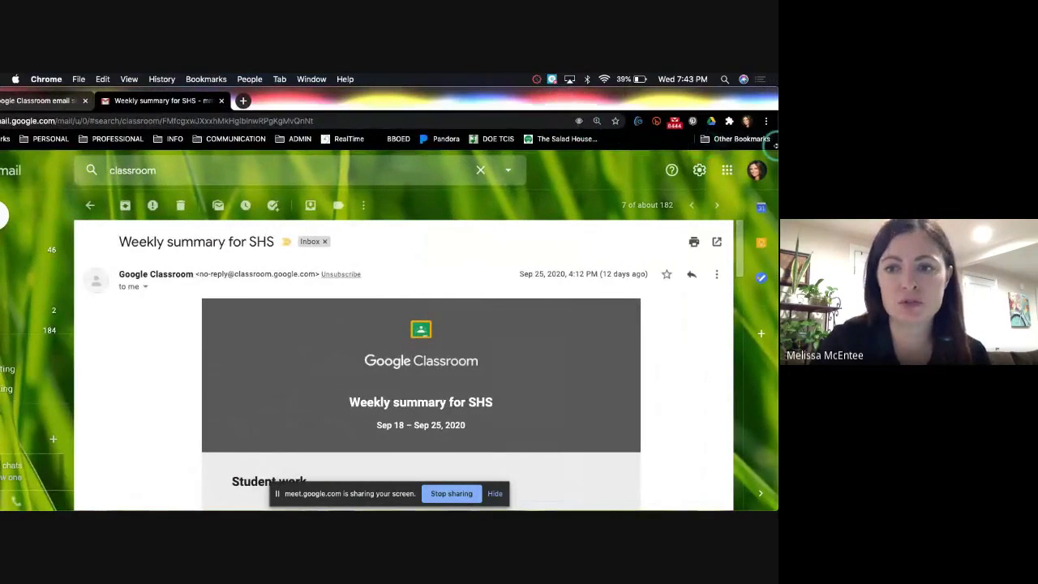
left_click_drag(774, 144, 615, 146)
left_click_drag(542, 94, 631, 87)
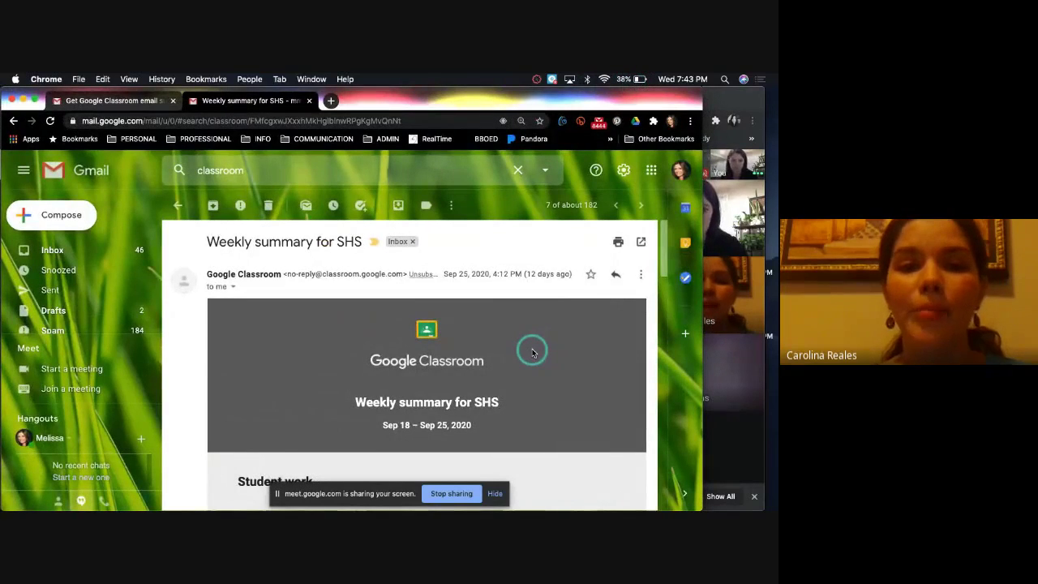
Bring up the guardian invitation email 'Get Google Classroom email summaries for SHS'
scroll(533, 352, "down", 4)
scroll(532, 352, "up", 4)
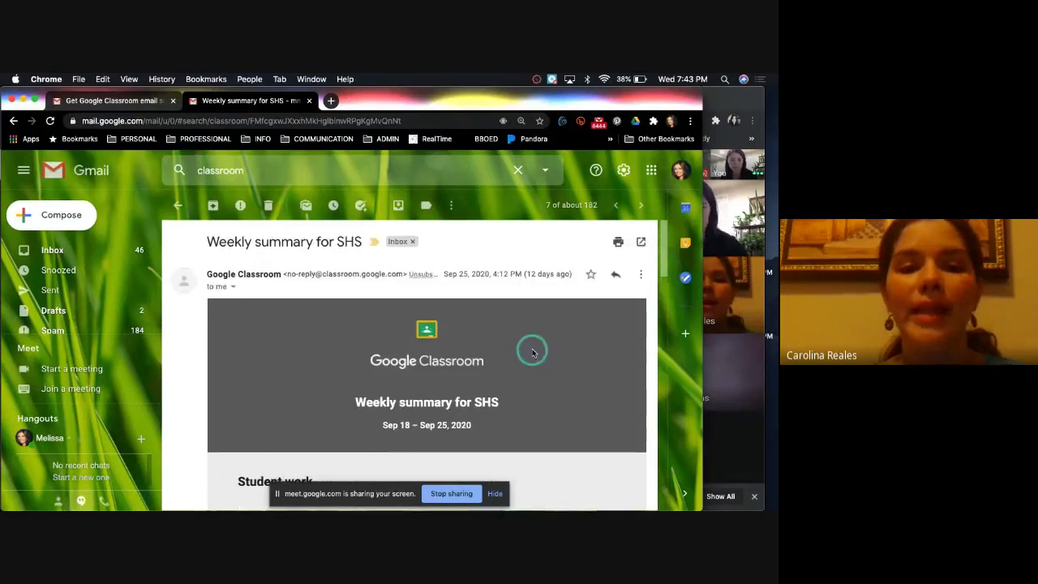
left_click(145, 101)
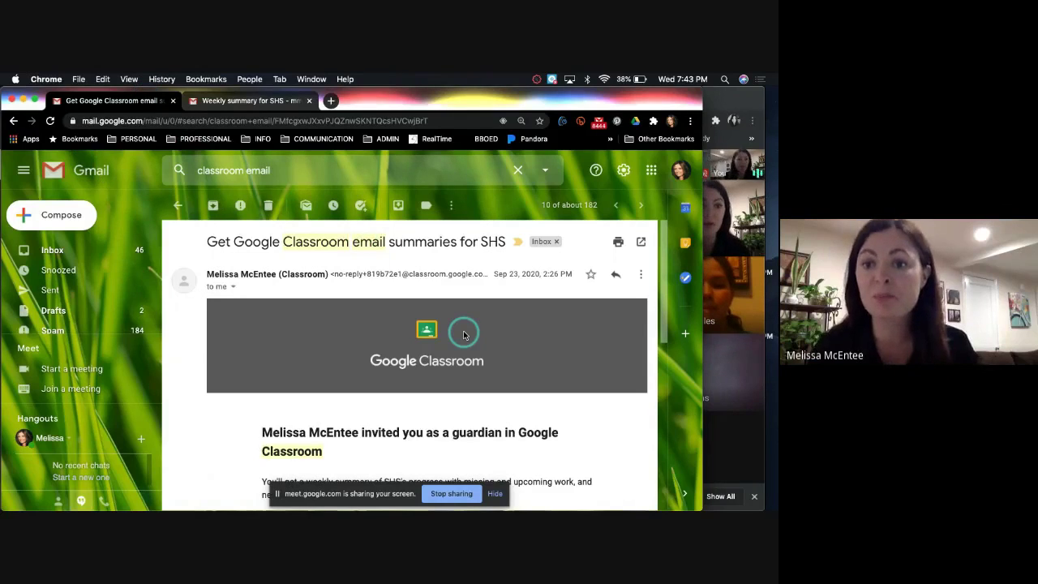
Scroll through the SHS invitation to the Accept box, then bring the Meet window forward
scroll(465, 335, "down", 2)
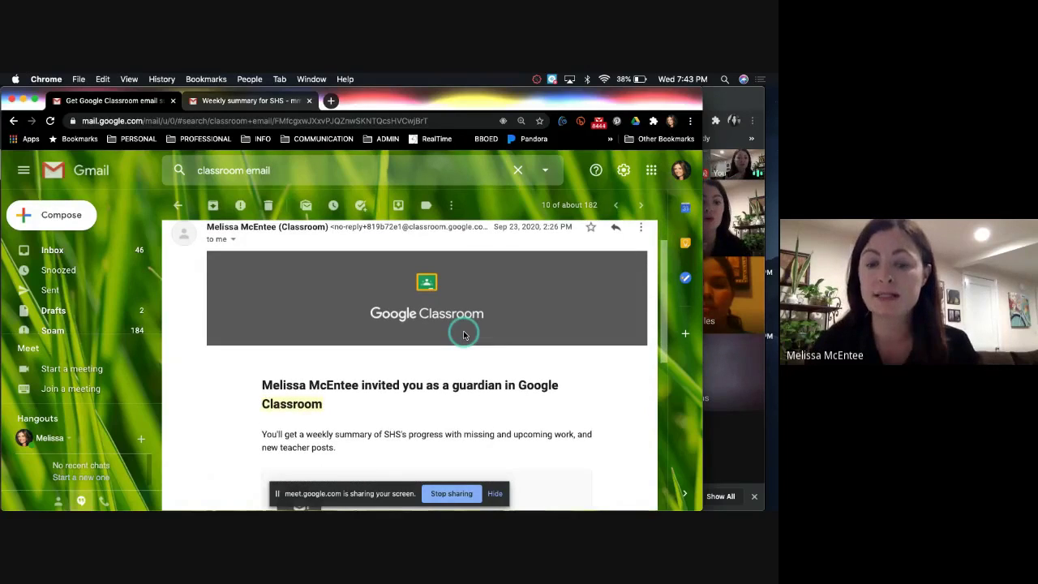
scroll(464, 335, "down", 2)
scroll(465, 335, "down", 2)
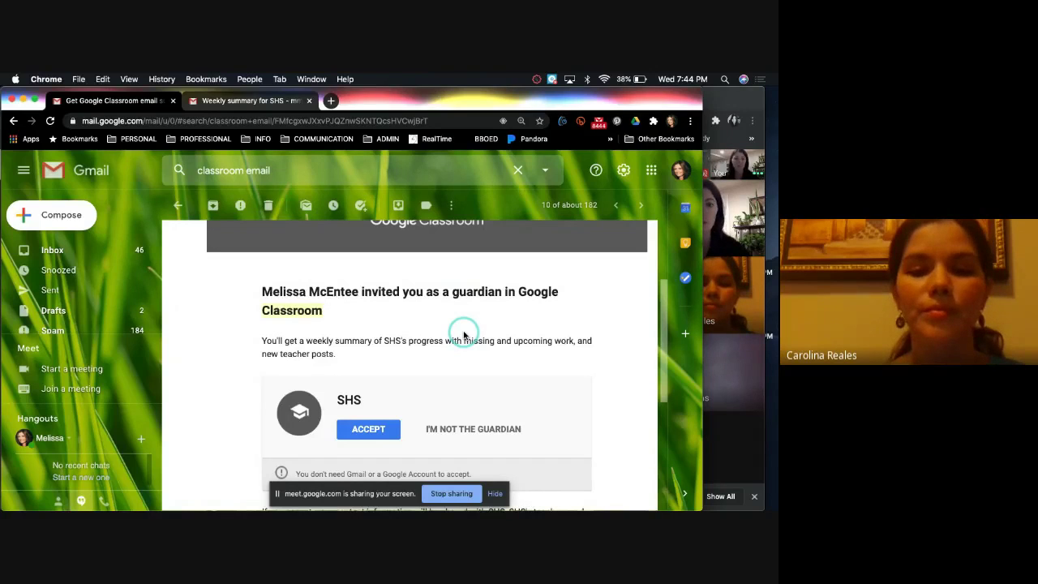
scroll(464, 335, "up", 4)
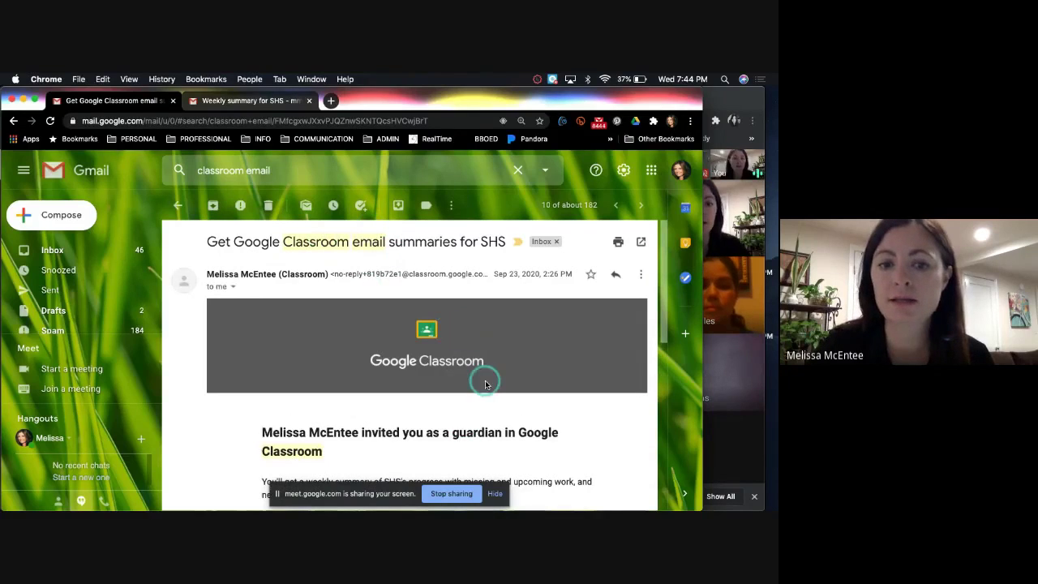
scroll(485, 383, "down", 4)
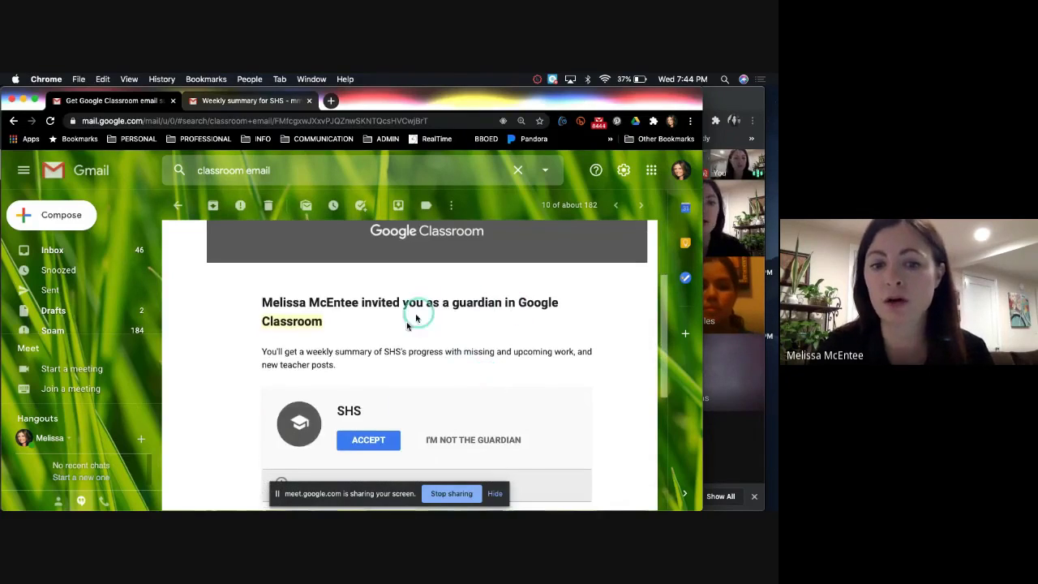
scroll(451, 399, "down", 1)
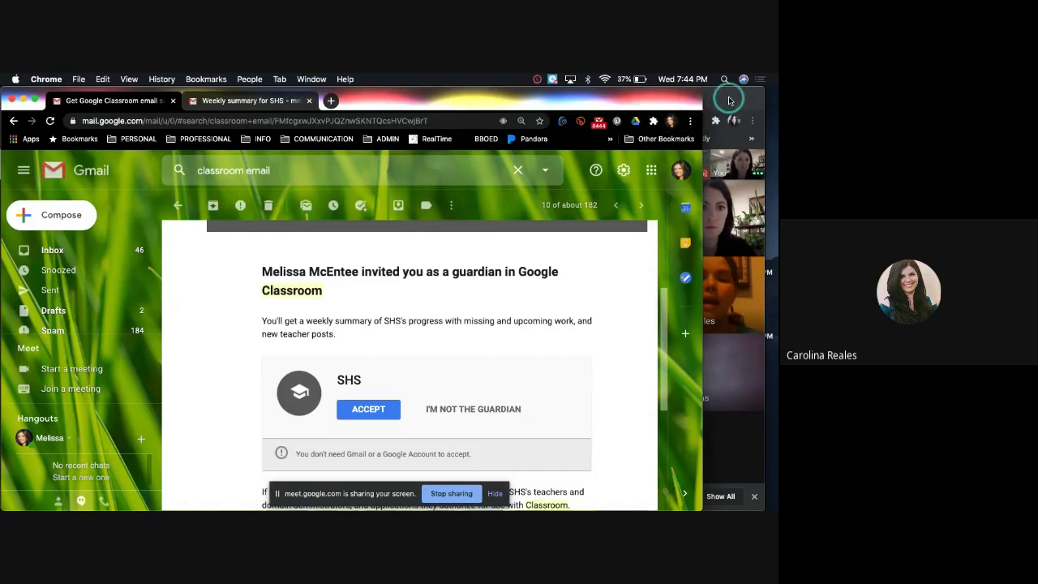
left_click(729, 101)
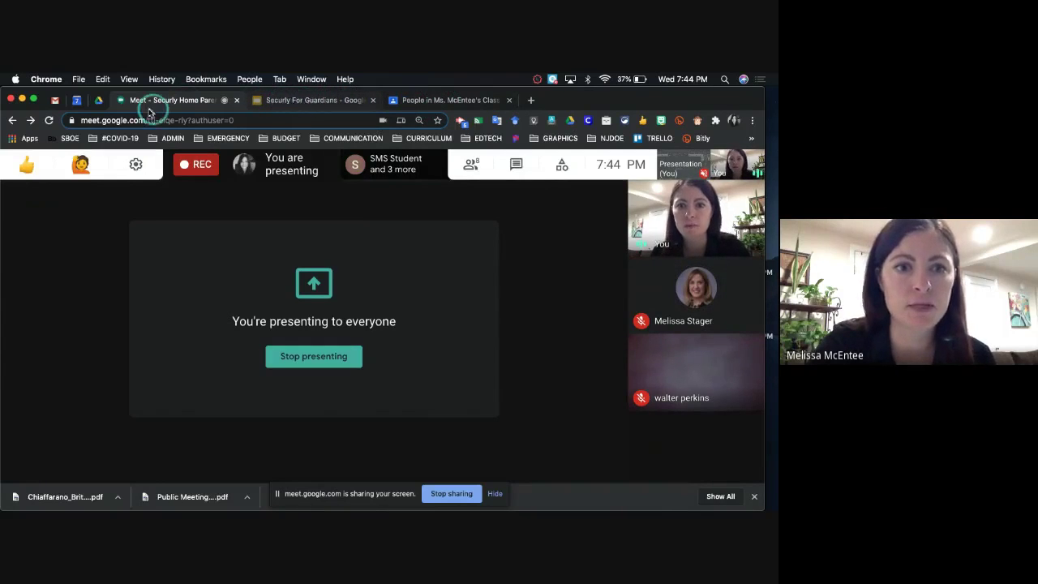
Move the Meet window down and bring the Gmail invitation email back to the front
left_click_drag(47, 94, 47, 148)
left_click(370, 101)
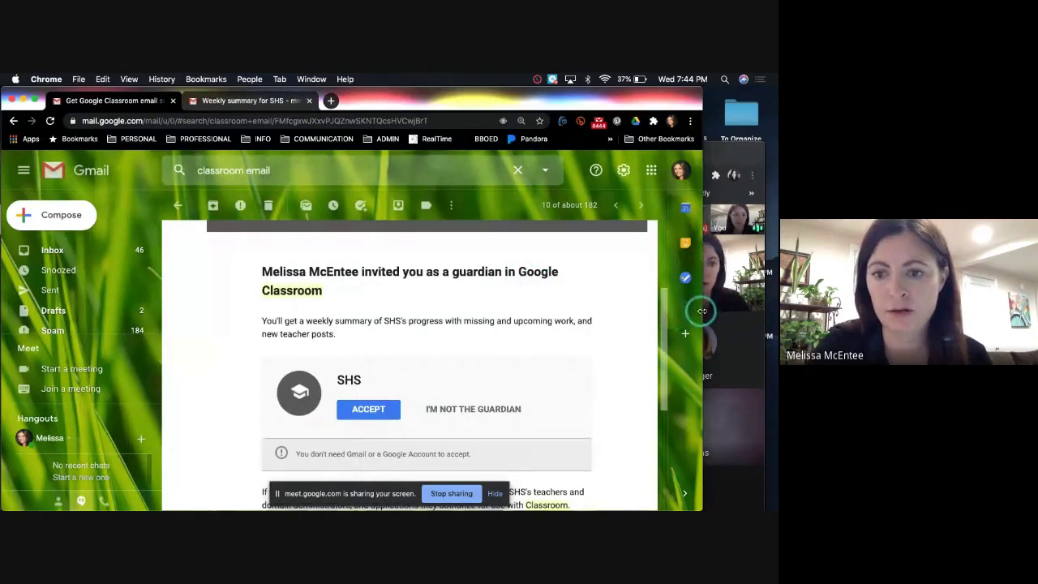
Widen Gmail slightly and scroll to the ACCEPT button and no-Google-Account info box
left_click_drag(704, 311, 745, 310)
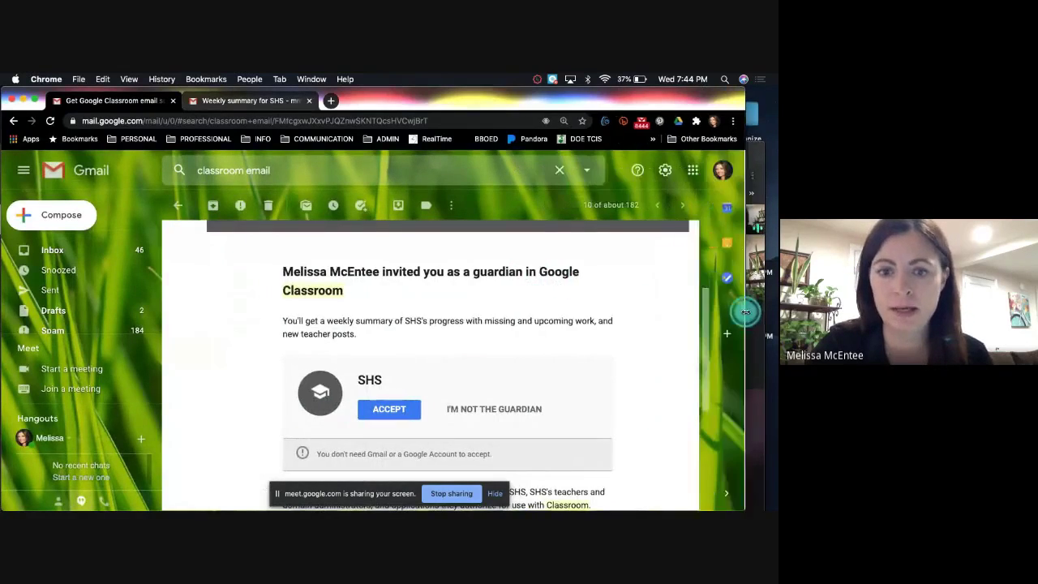
scroll(565, 351, "up", 2)
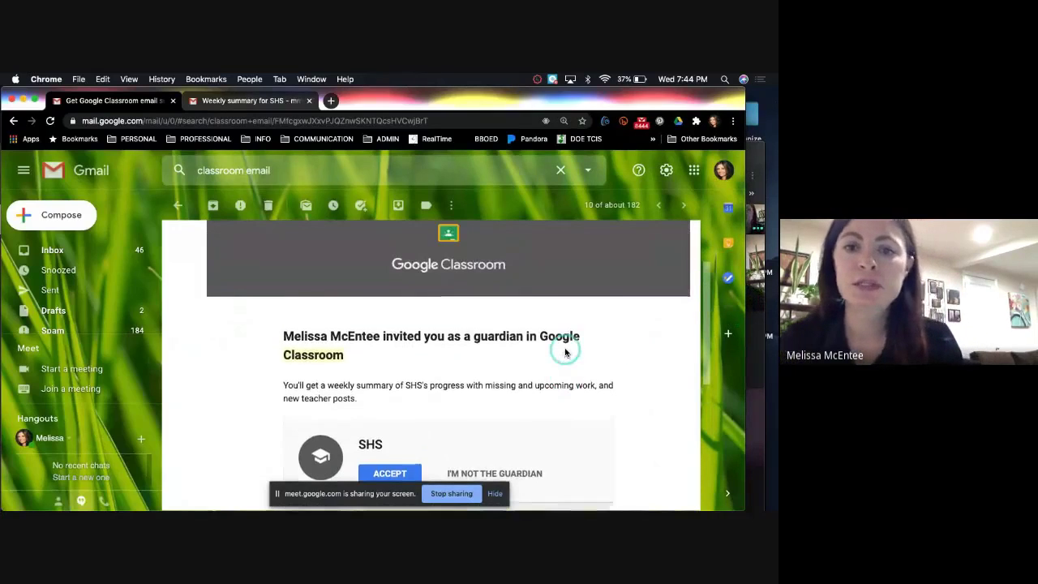
scroll(566, 351, "down", 2)
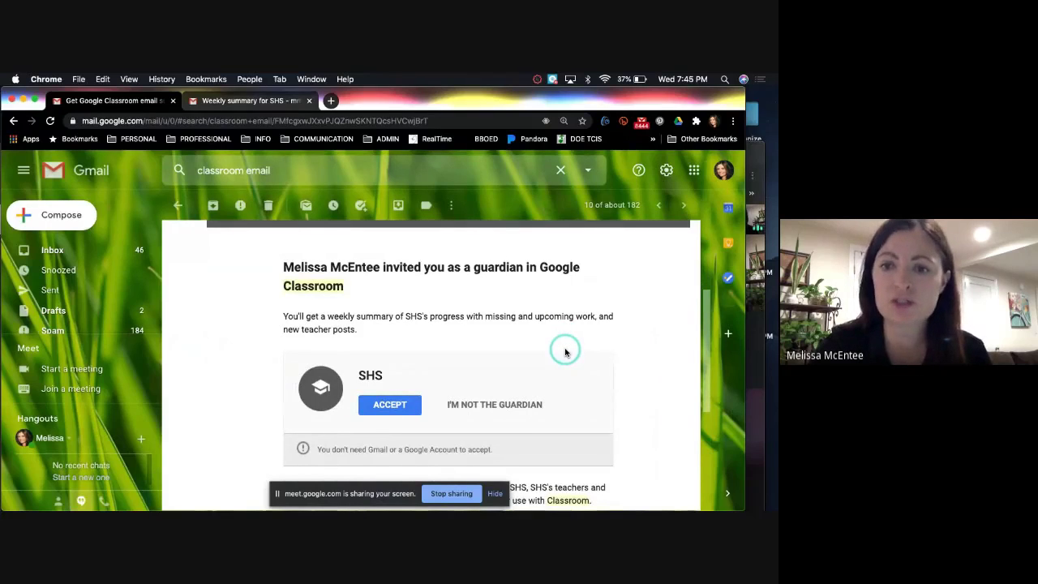
scroll(565, 351, "down", 1)
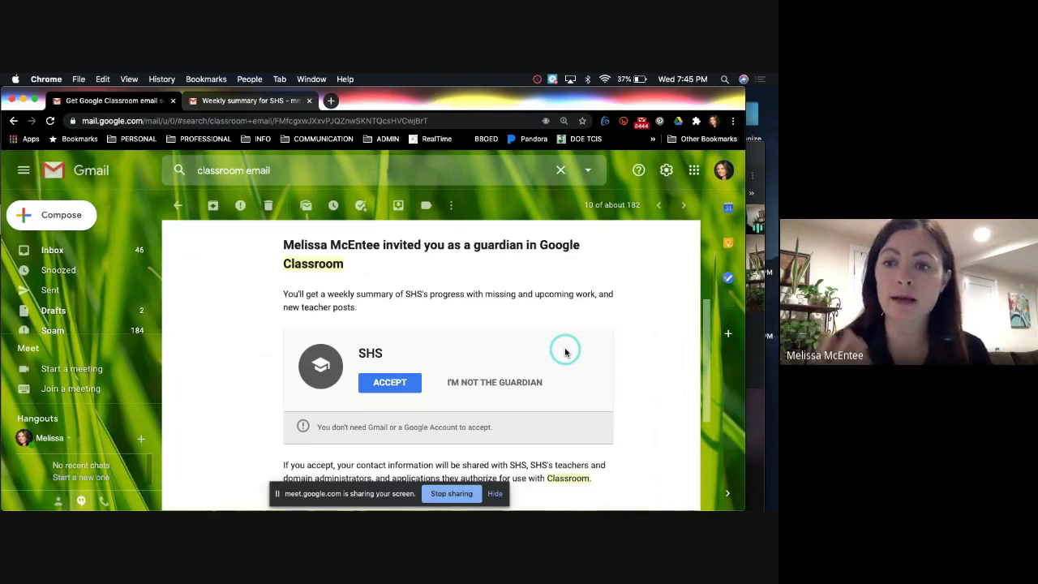
Accept the SHS guardian invitation and confirm email summaries for the signed-in account
left_click(390, 382)
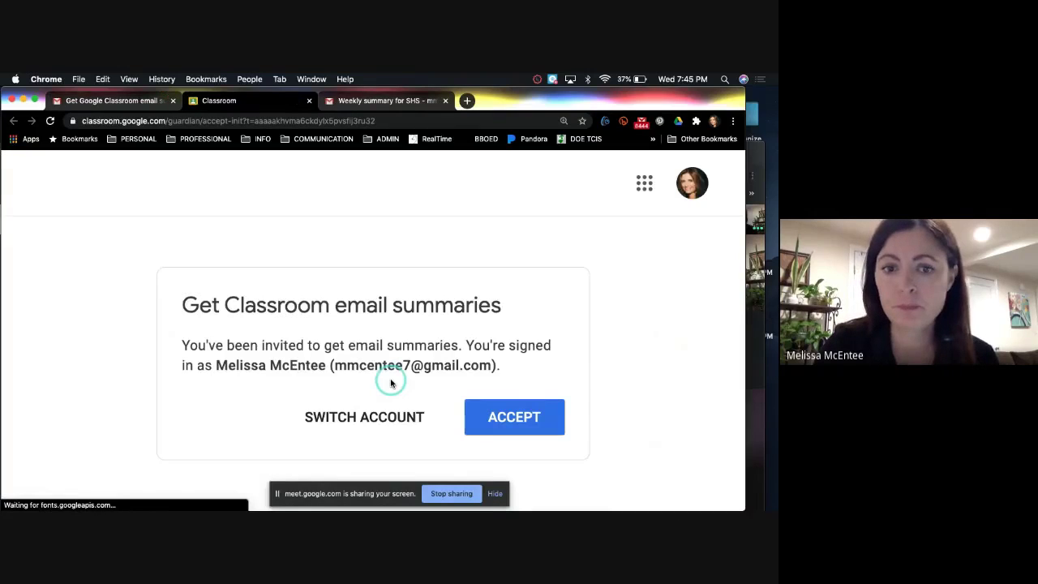
left_click(517, 421)
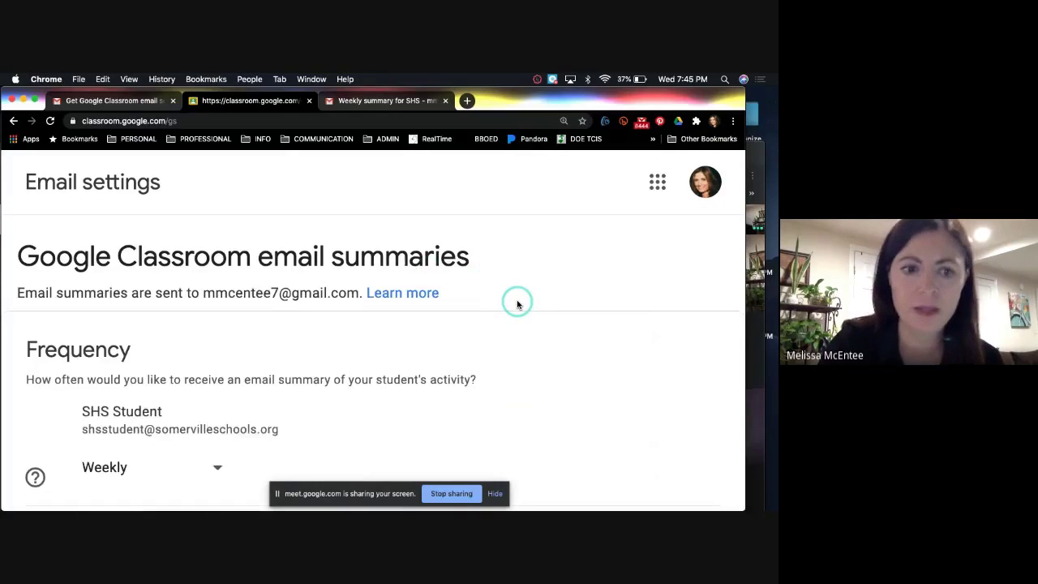
scroll(517, 303, "down", 3)
scroll(517, 304, "down", 1)
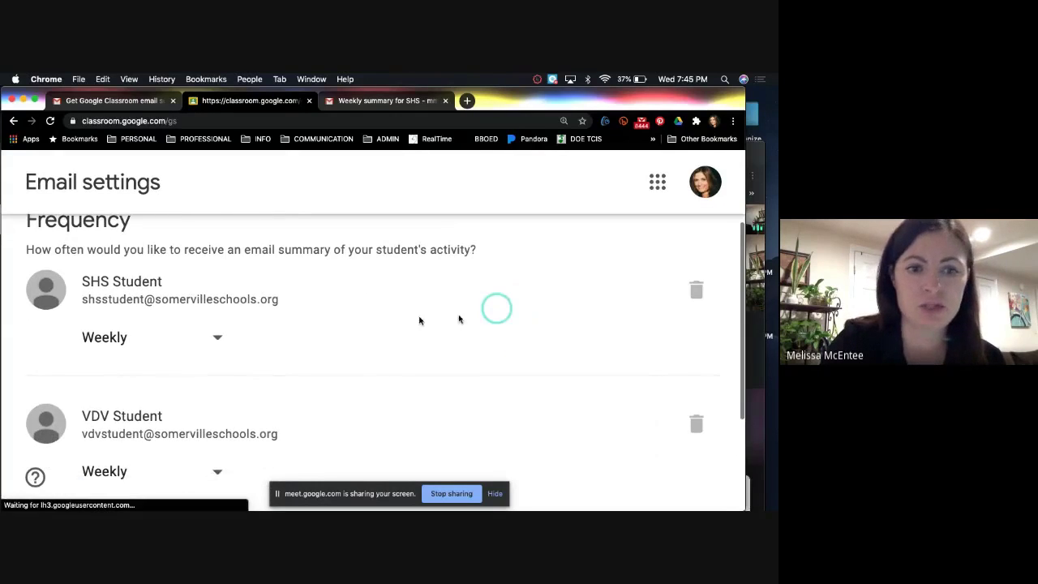
Check the summary frequency for SHS Student and VDV Student, leaving both on Weekly
left_click(218, 341)
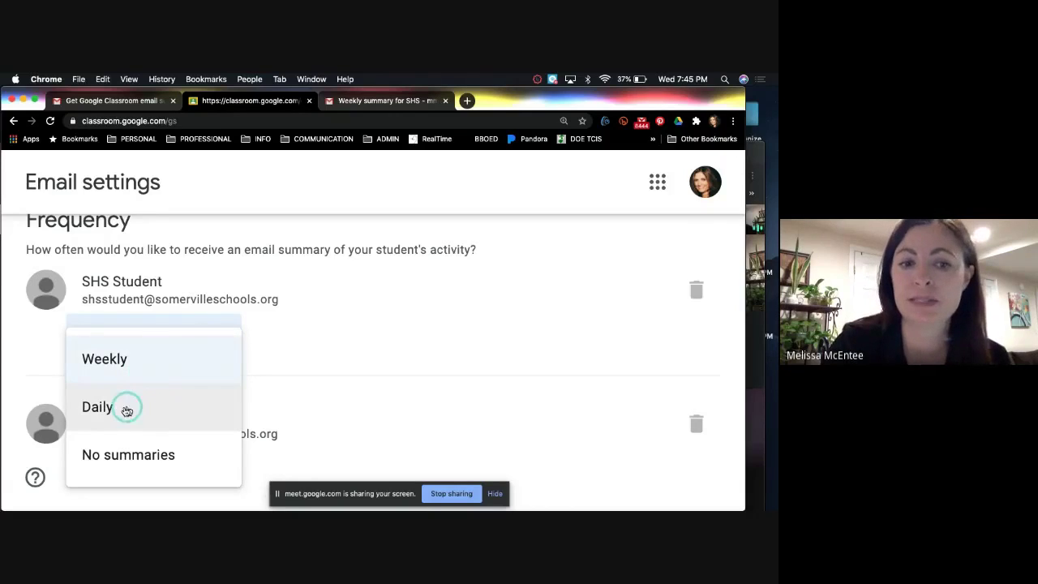
left_click(341, 332)
scroll(342, 333, "down", 1)
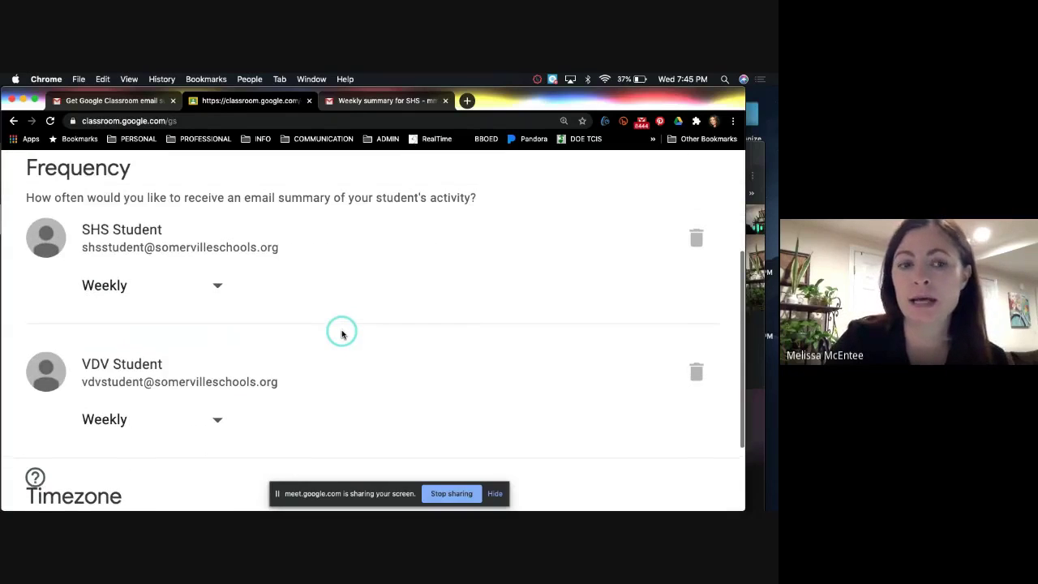
left_click(218, 421)
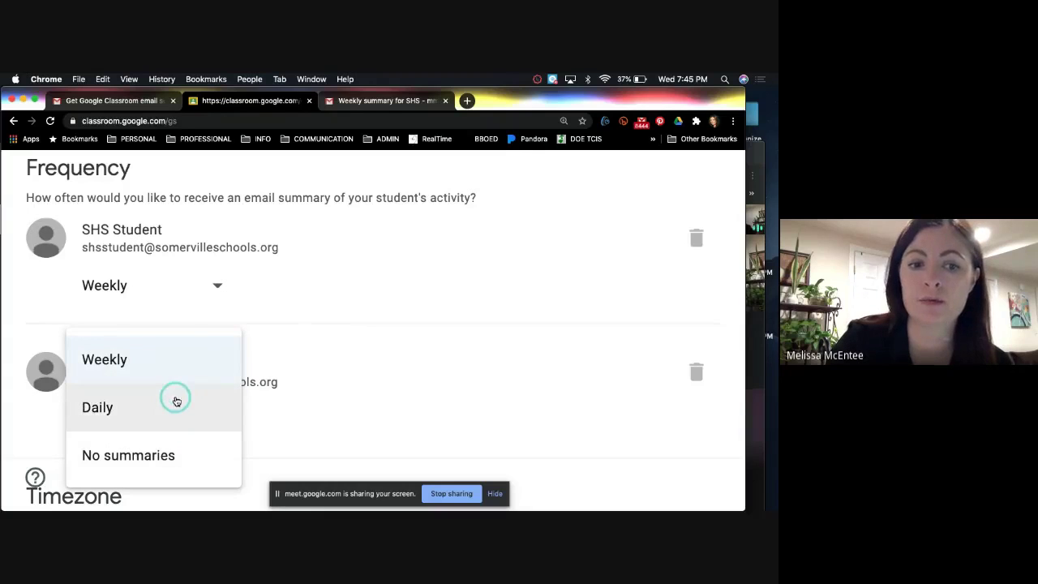
left_click(508, 281)
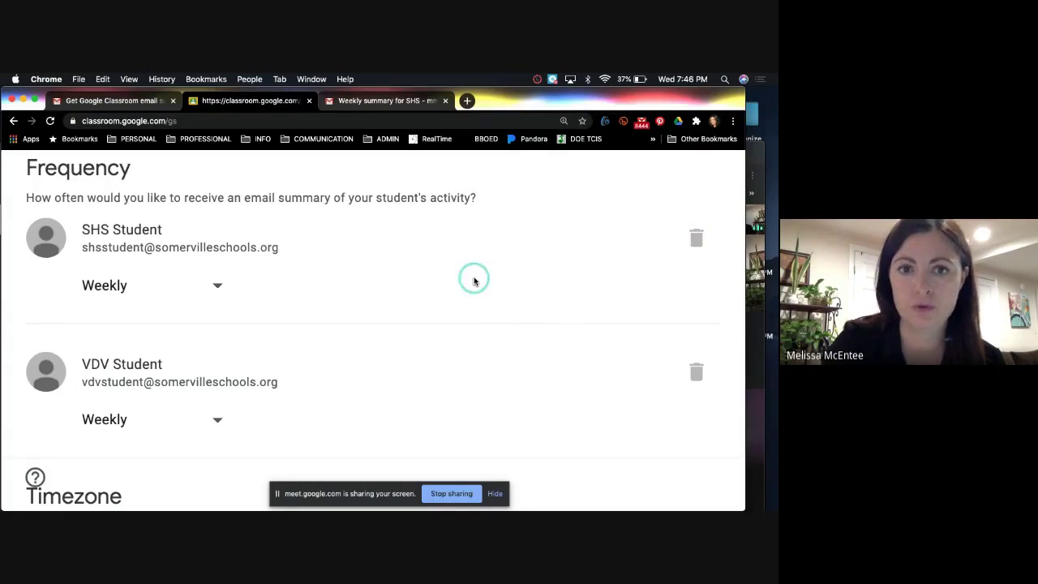
Bring up the SHS guardian invitation email in Gmail and scroll through it
left_click(398, 100)
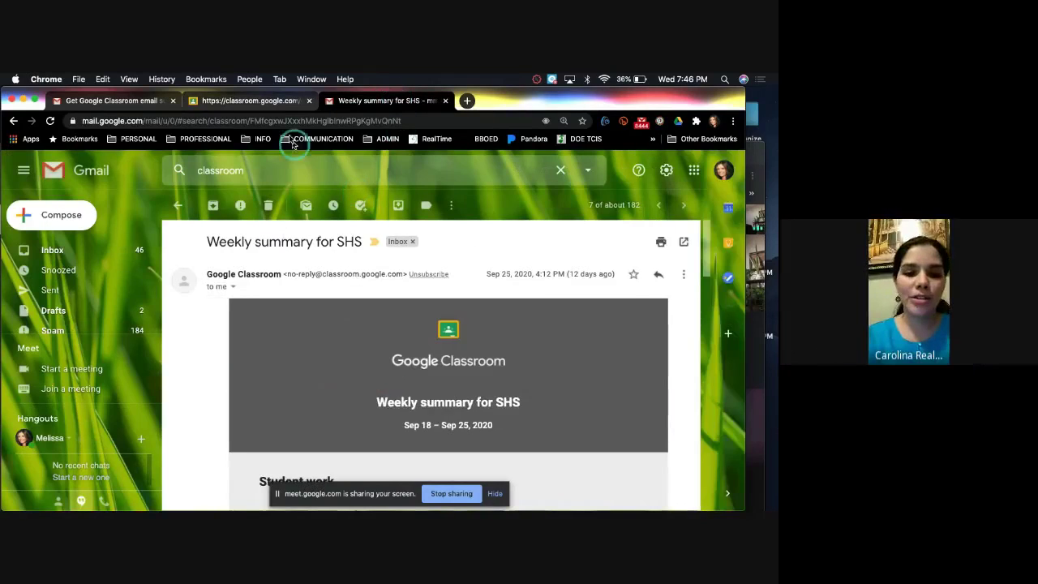
left_click(257, 100)
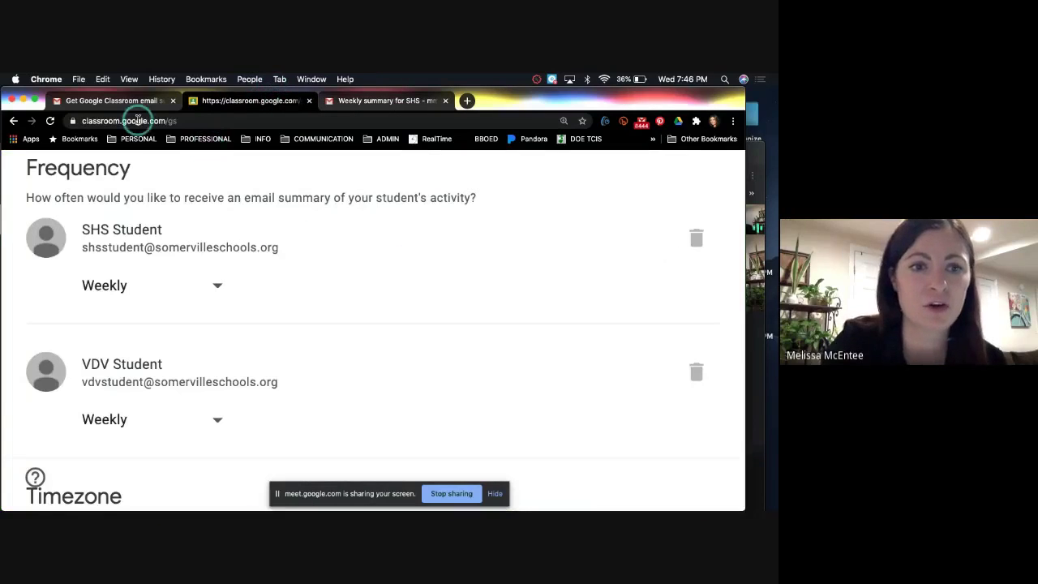
left_click(113, 101)
left_click(480, 363)
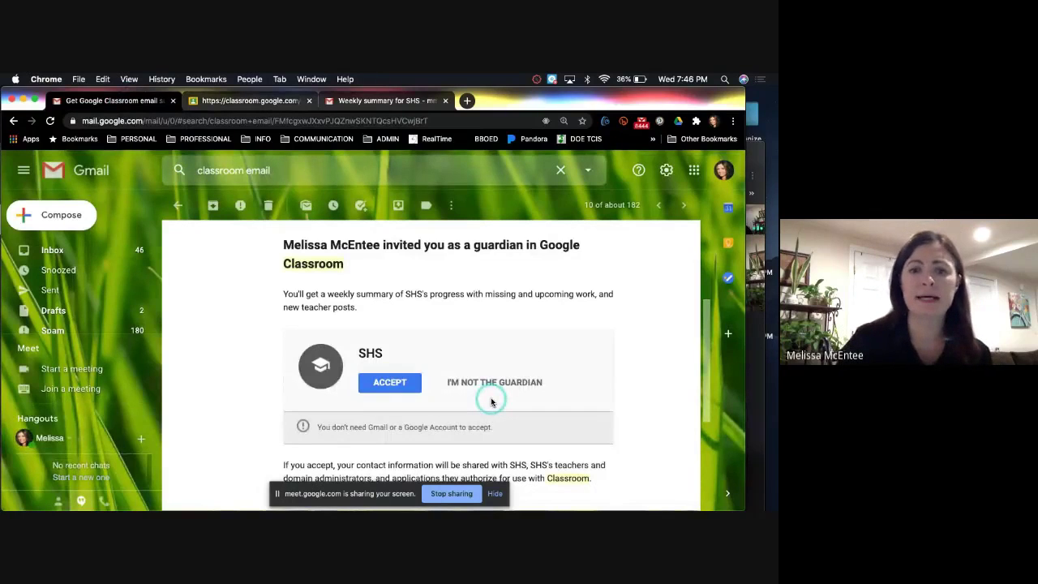
scroll(490, 402, "up", 3)
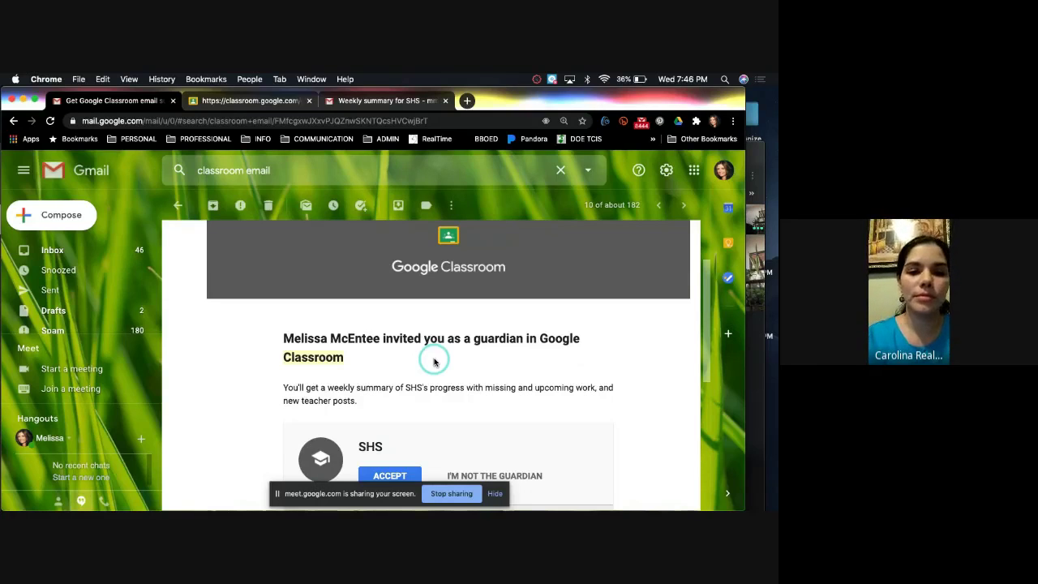
scroll(466, 341, "down", 2)
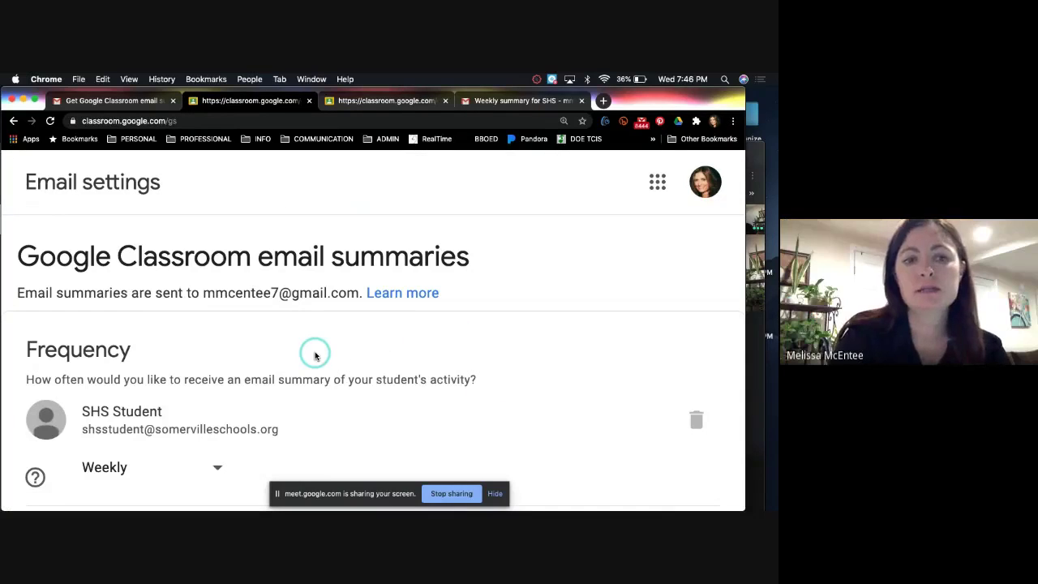
List SHS Student's frequency options (Weekly, Daily, No summaries) and reveal the Remove student option
scroll(315, 356, "down", 1)
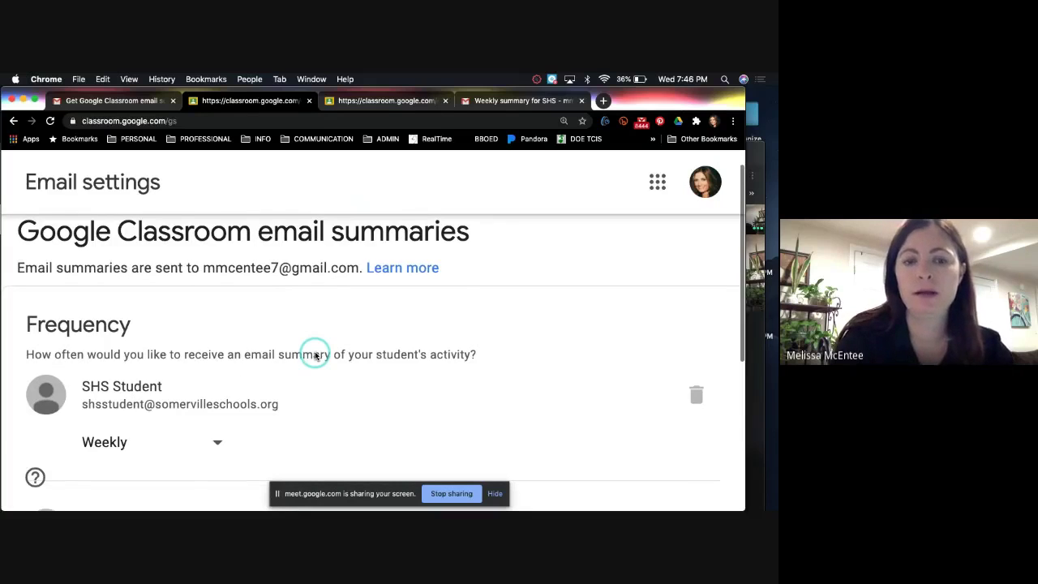
scroll(316, 356, "down", 4)
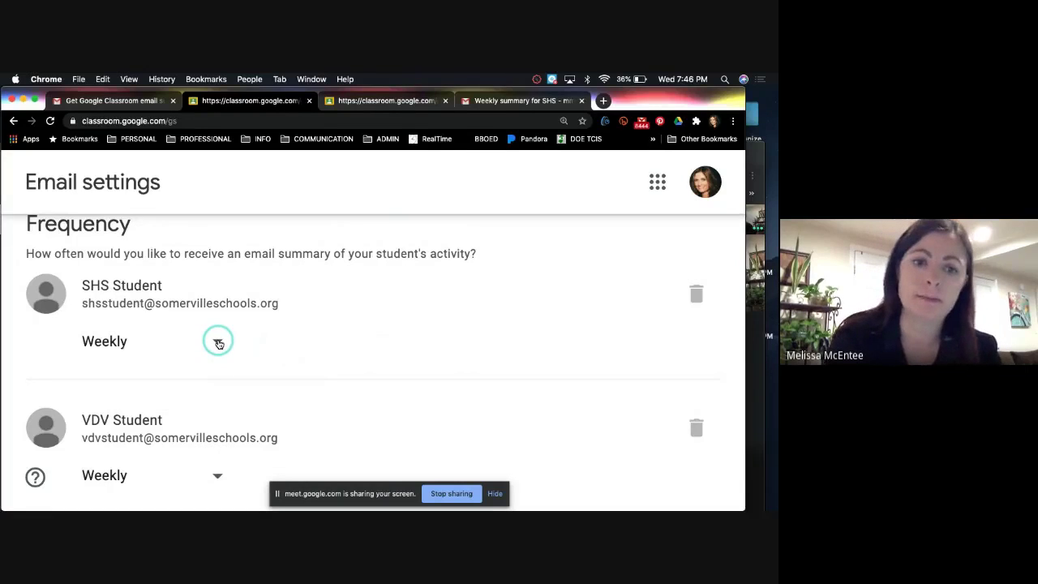
left_click(218, 343)
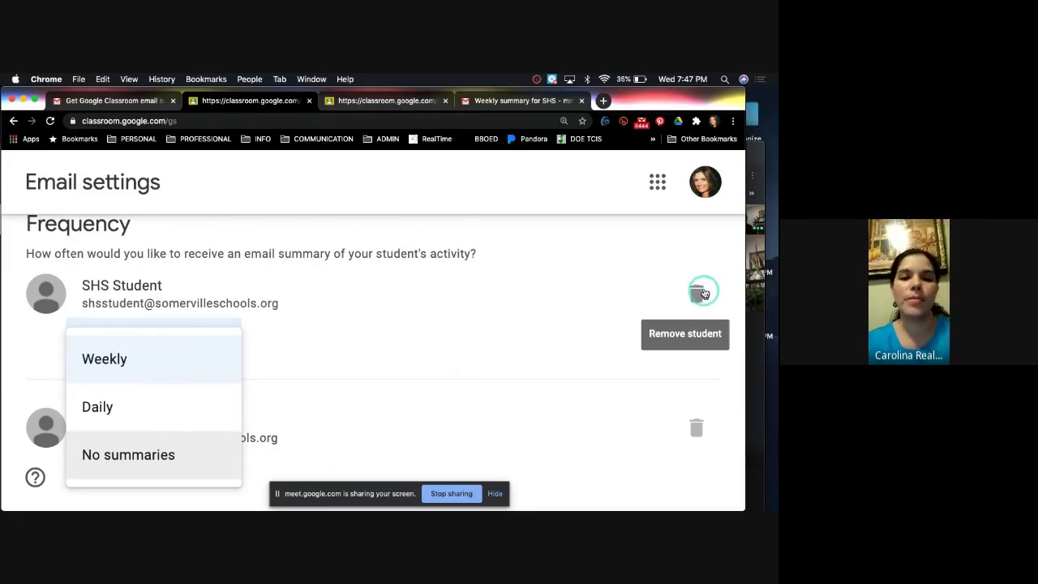
left_click(697, 301)
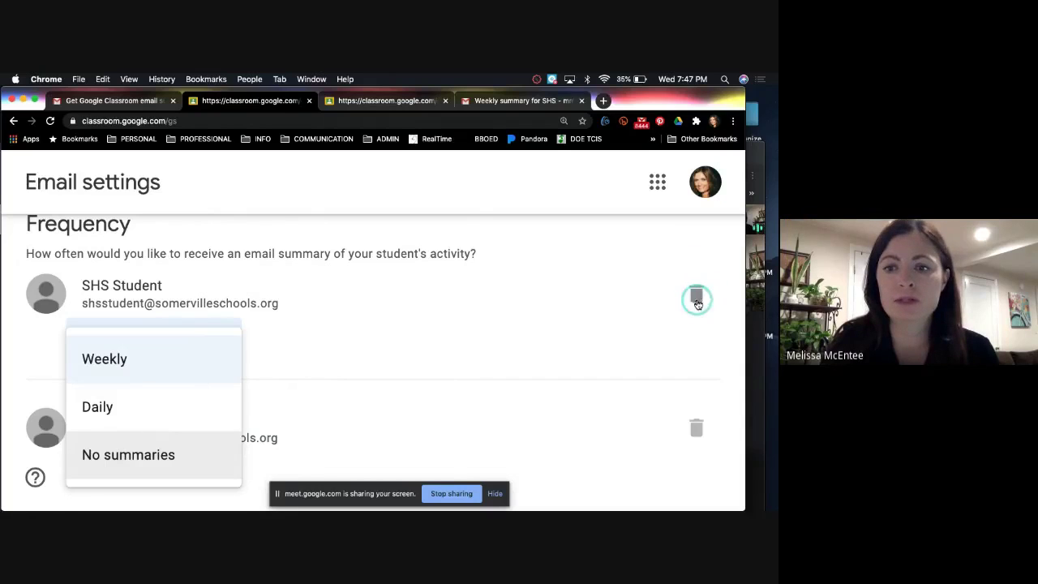
Read the SHS weekly summary email's class activity, from Complete Survey down to Science Exit Ticket
left_click(501, 101)
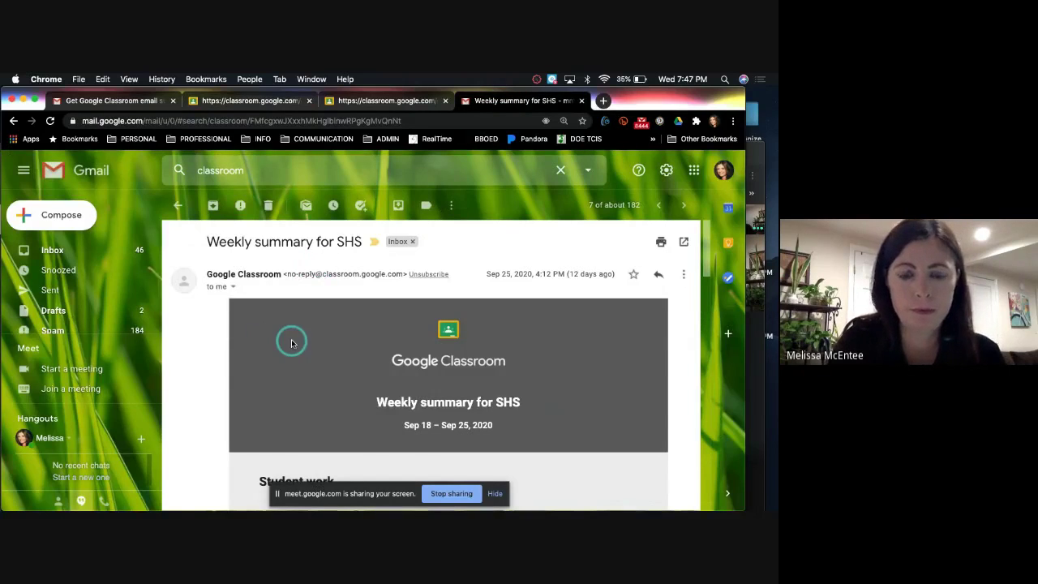
scroll(292, 343, "down", 2)
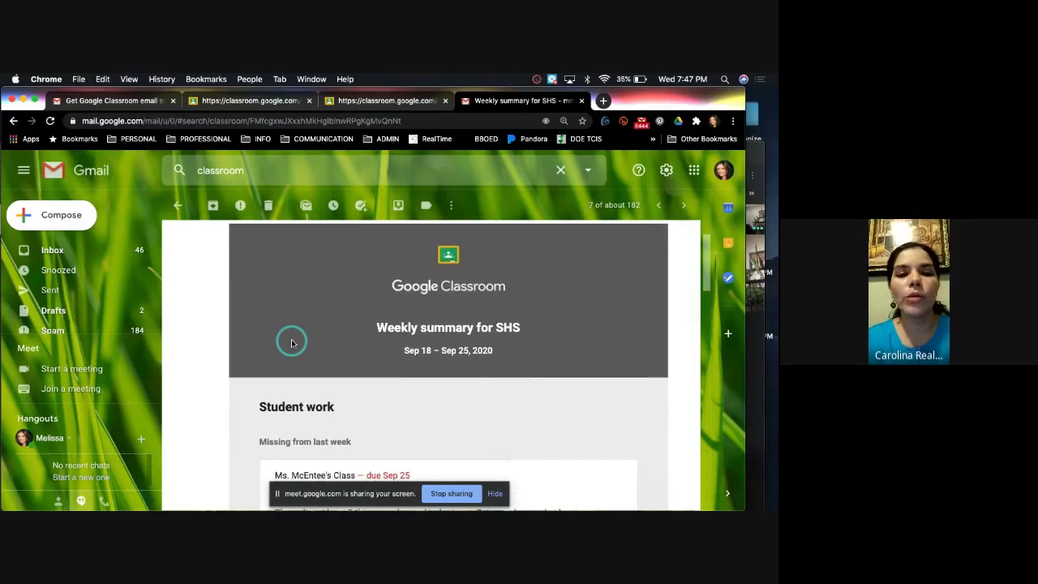
scroll(292, 343, "up", 2)
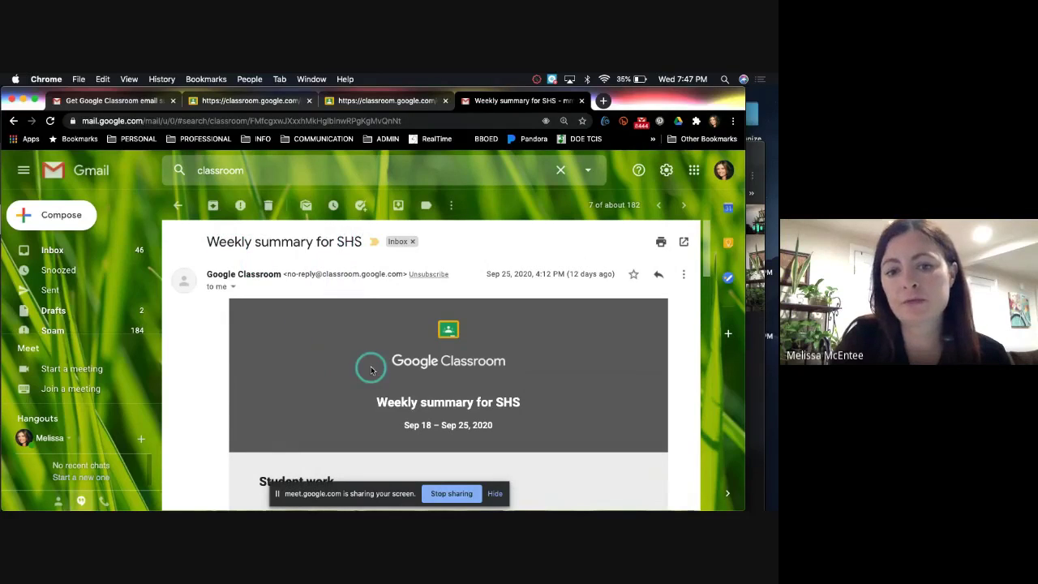
scroll(372, 369, "down", 1)
scroll(372, 369, "down", 2)
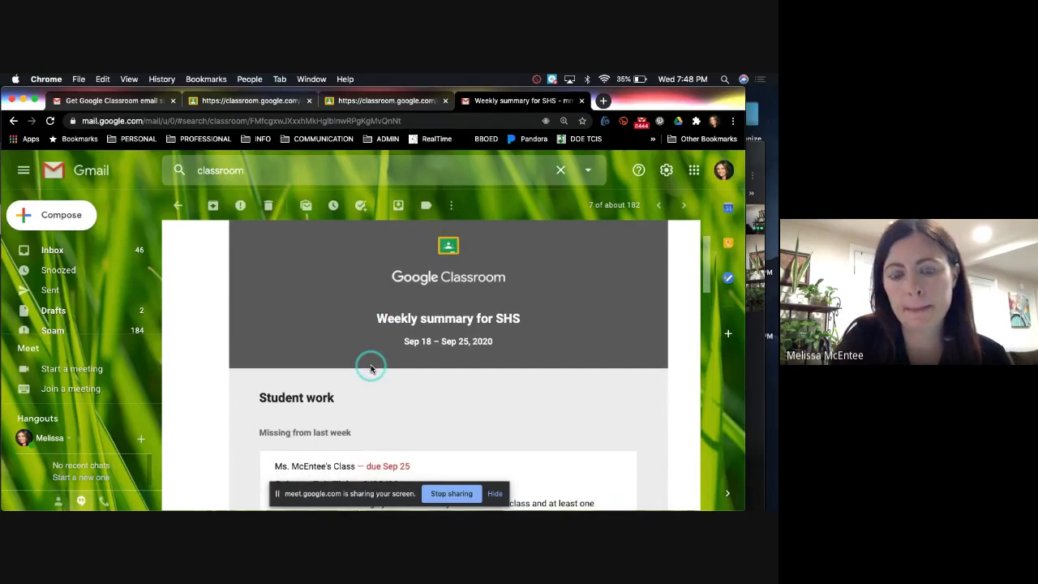
scroll(371, 369, "down", 2)
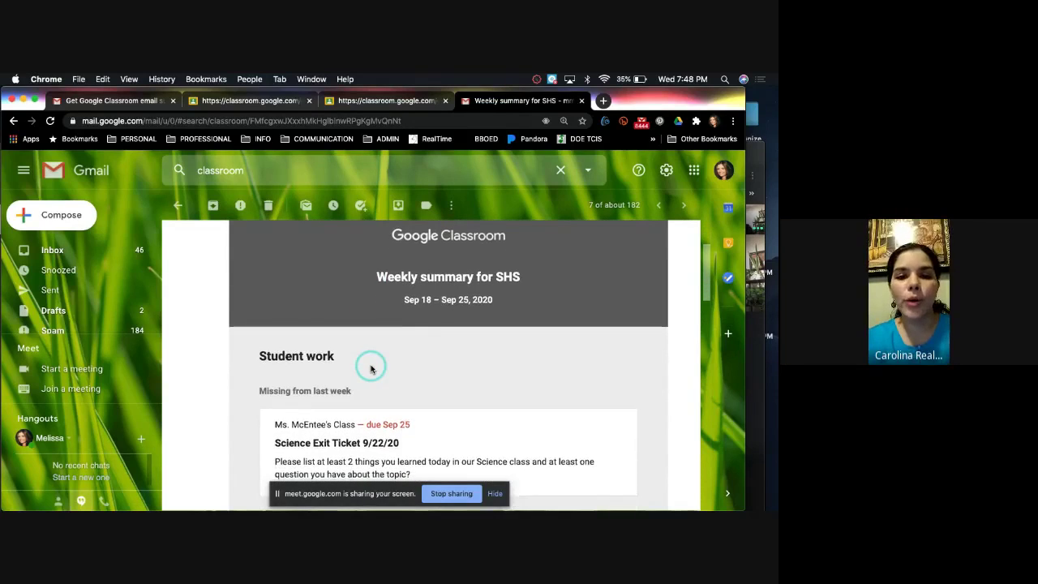
scroll(371, 370, "down", 2)
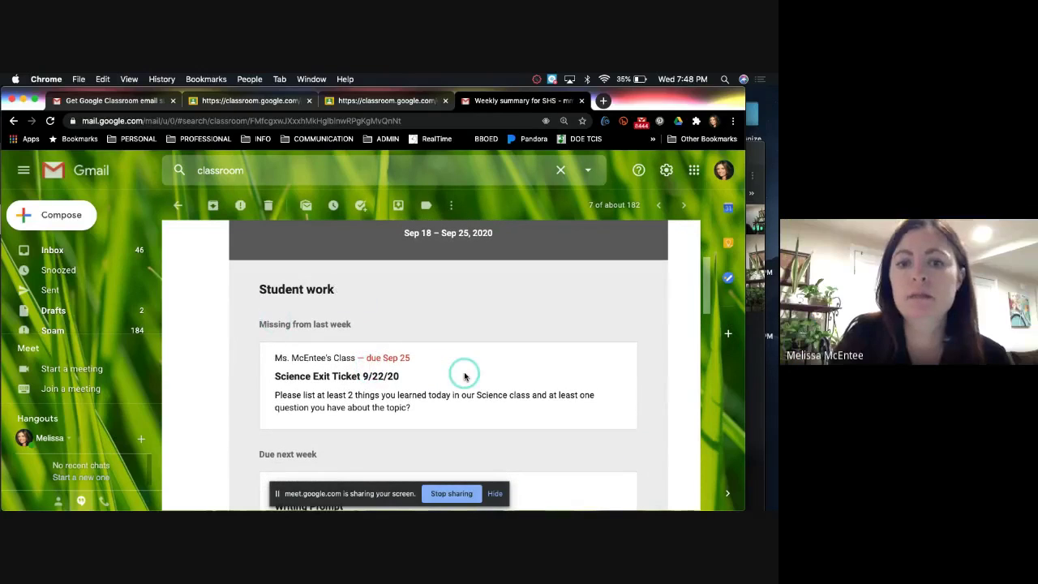
scroll(465, 376, "down", 1)
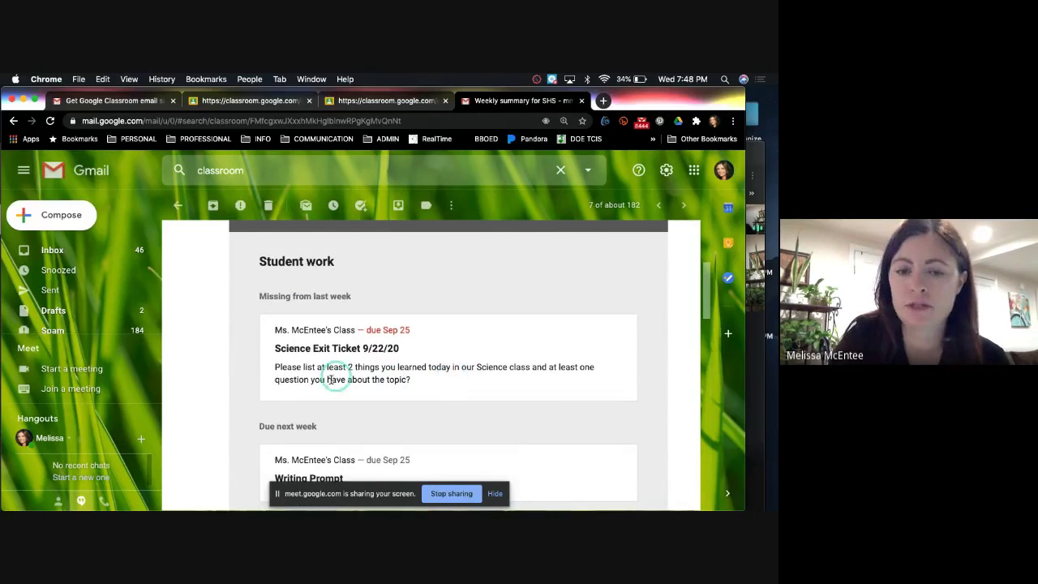
scroll(429, 386, "down", 4)
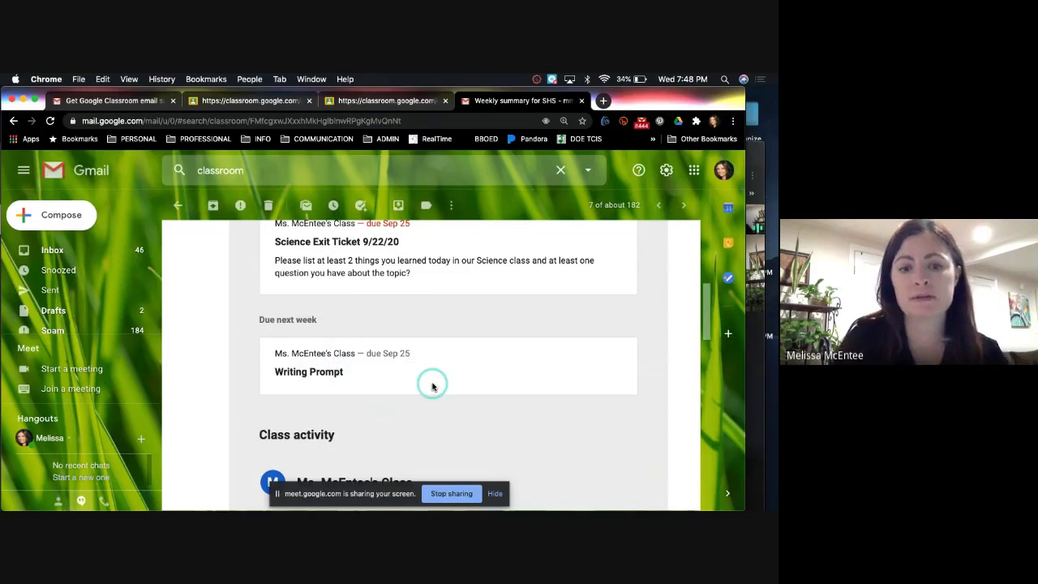
scroll(433, 387, "down", 1)
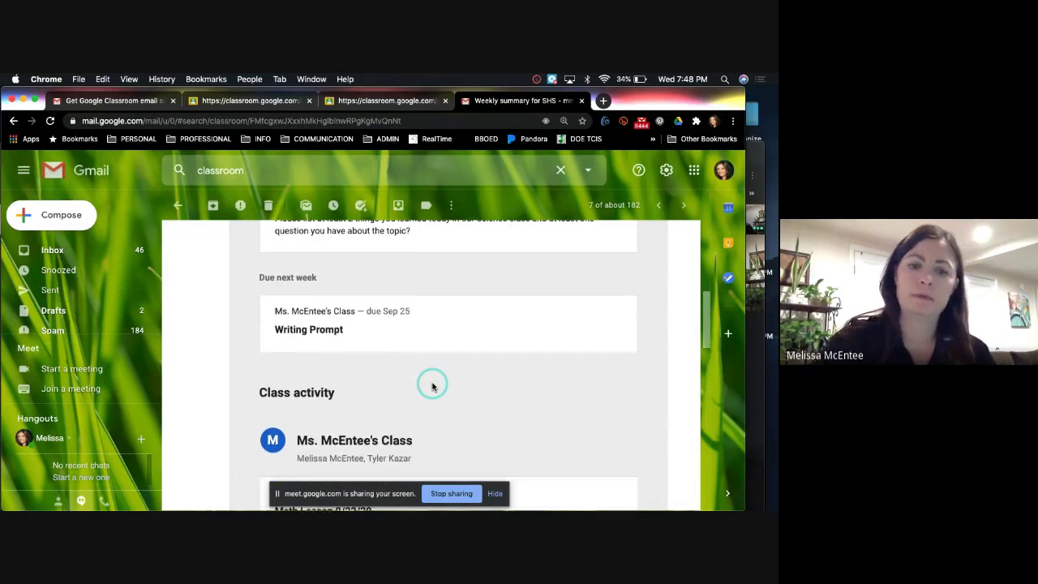
scroll(422, 381, "down", 1)
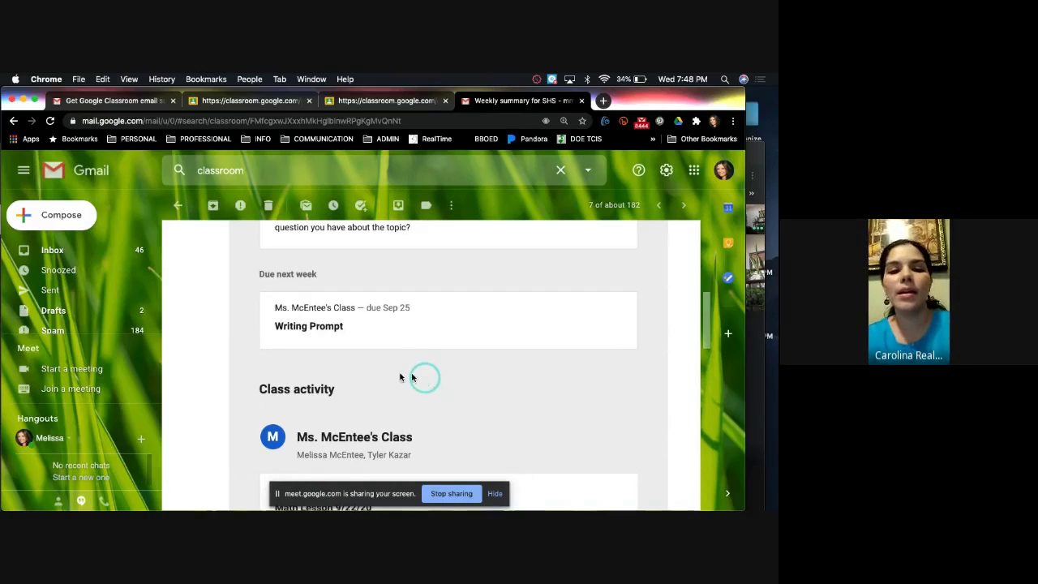
scroll(417, 385, "down", 3)
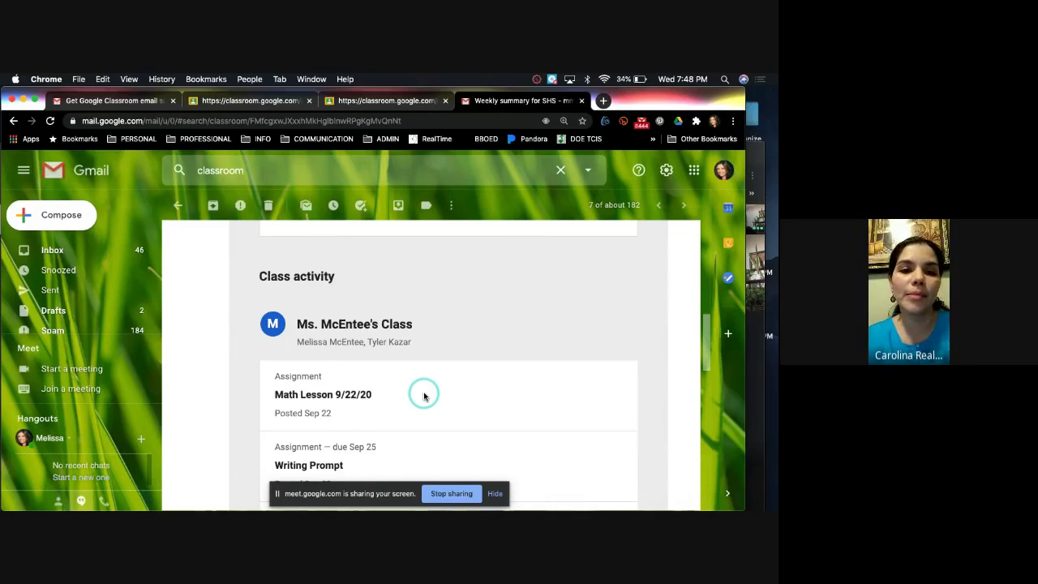
scroll(423, 396, "down", 2)
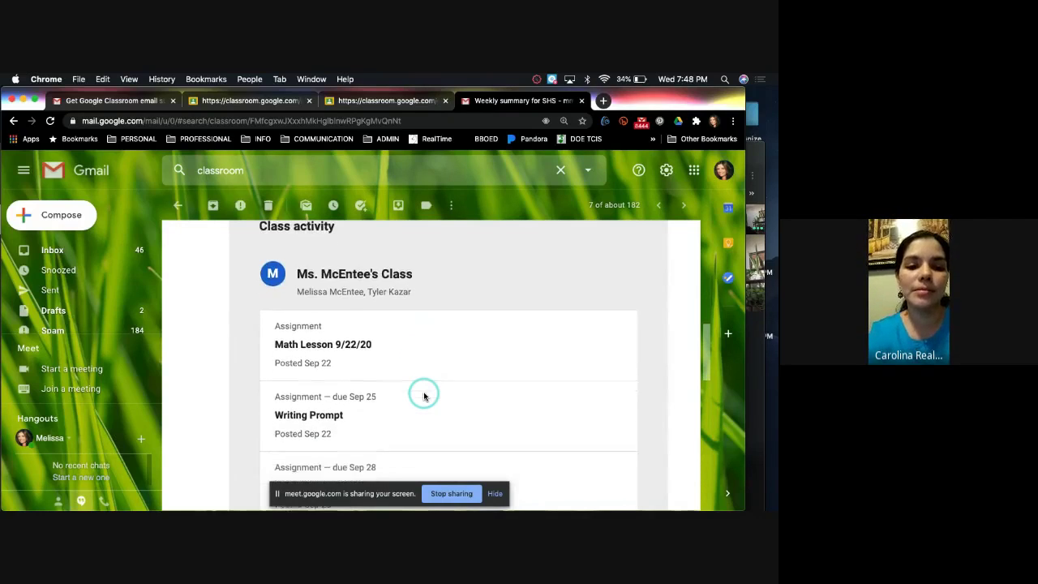
scroll(423, 395, "down", 1)
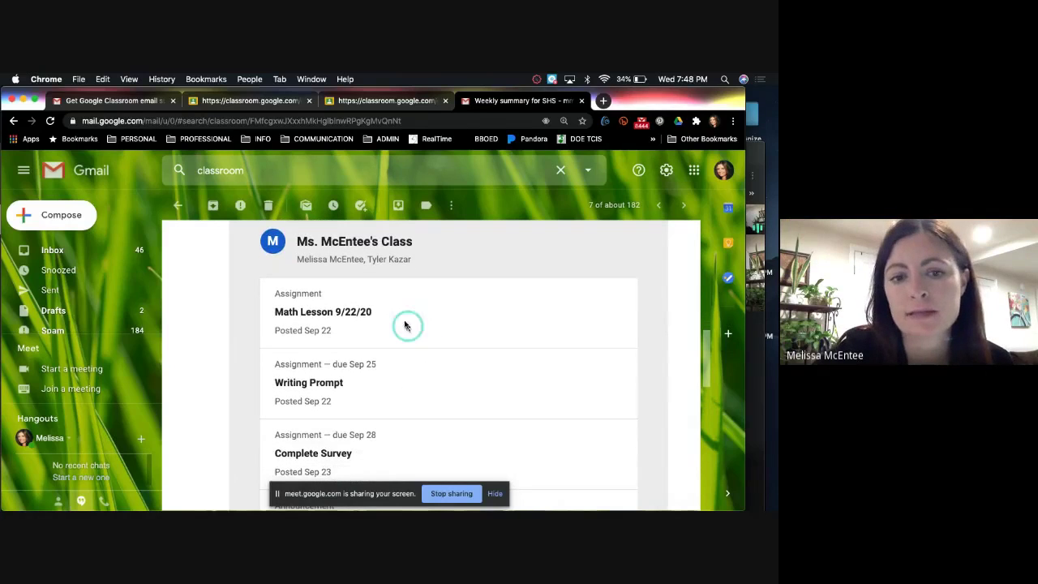
scroll(422, 305, "down", 2)
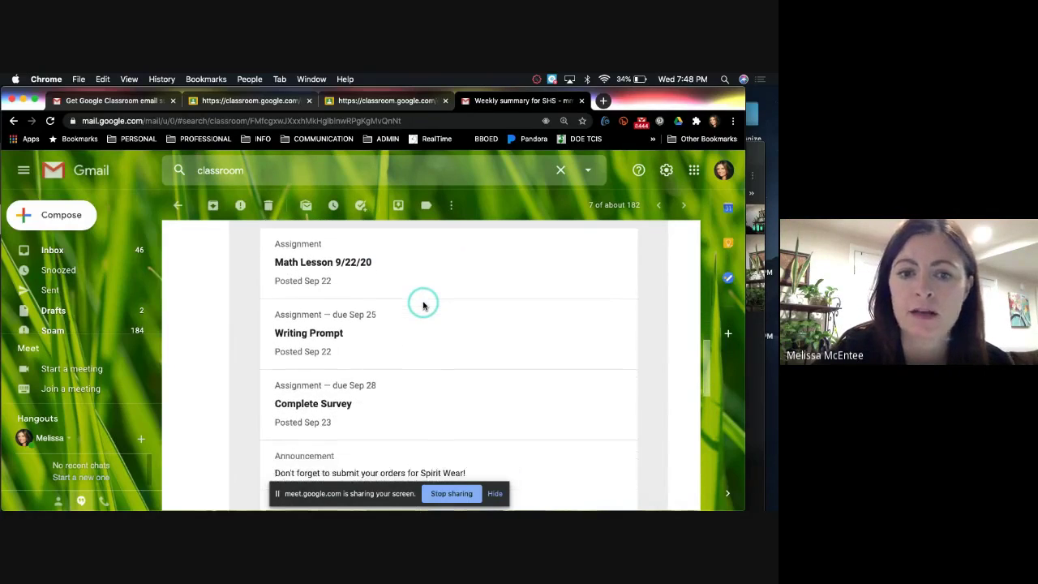
scroll(423, 305, "down", 2)
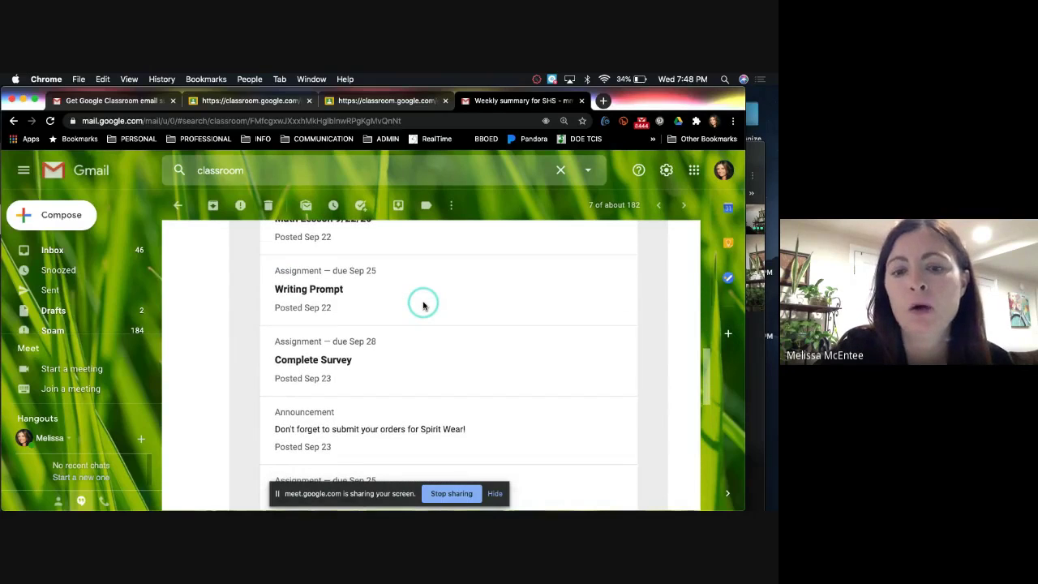
scroll(422, 305, "down", 1)
scroll(437, 418, "down", 1)
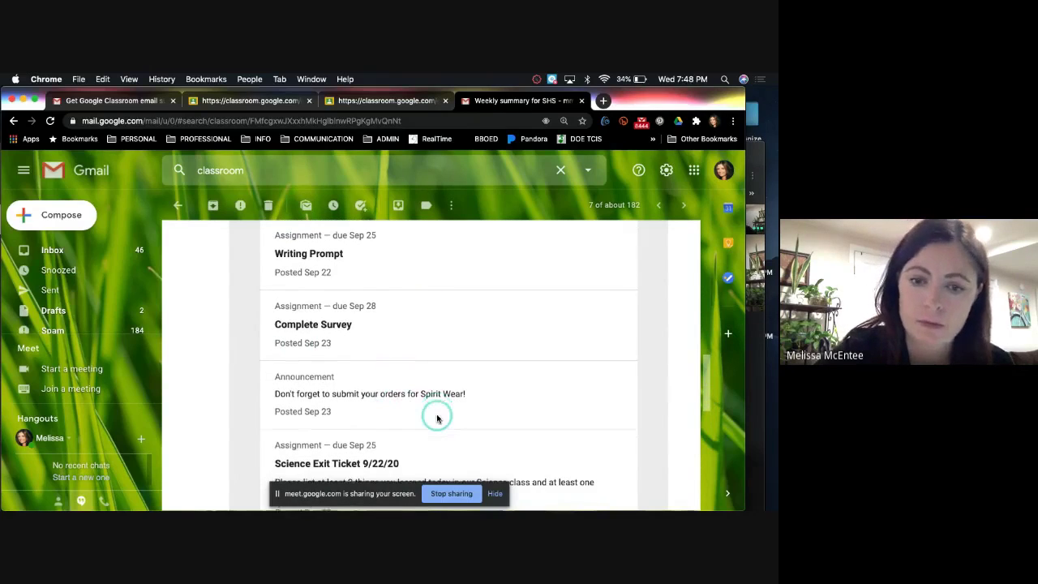
scroll(437, 417, "down", 4)
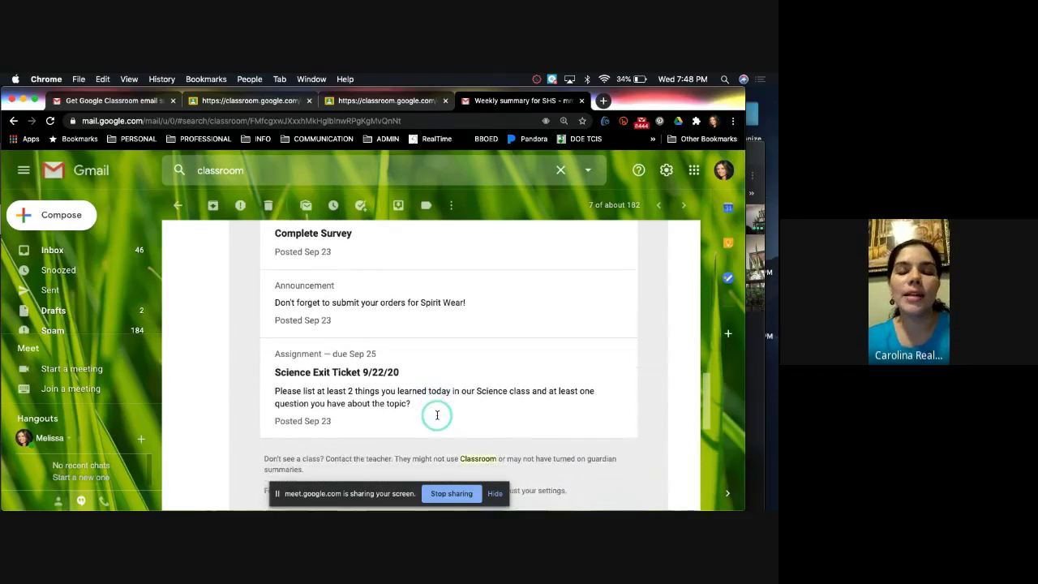
scroll(437, 415, "down", 1)
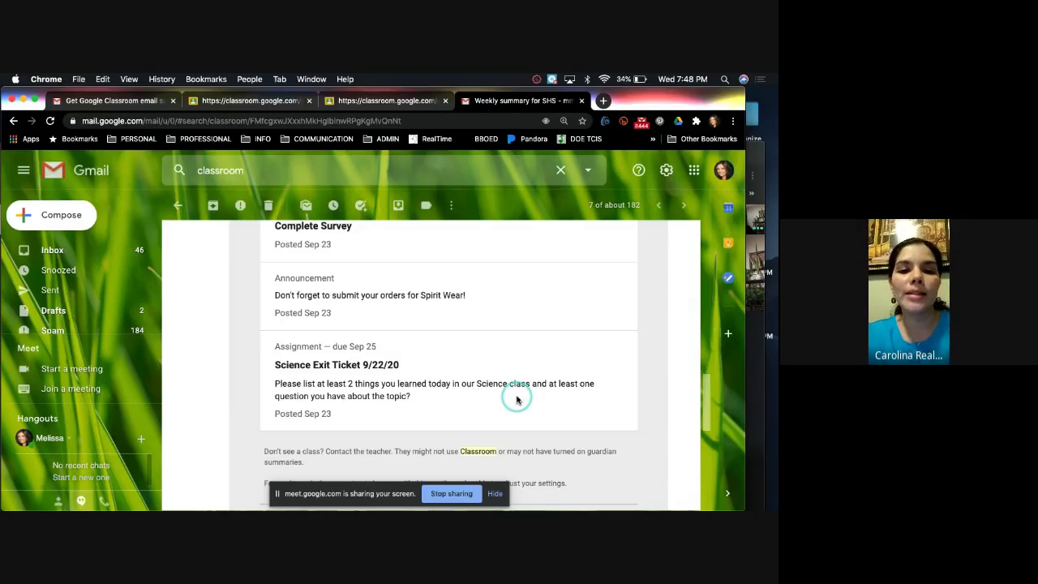
scroll(555, 330, "down", 3)
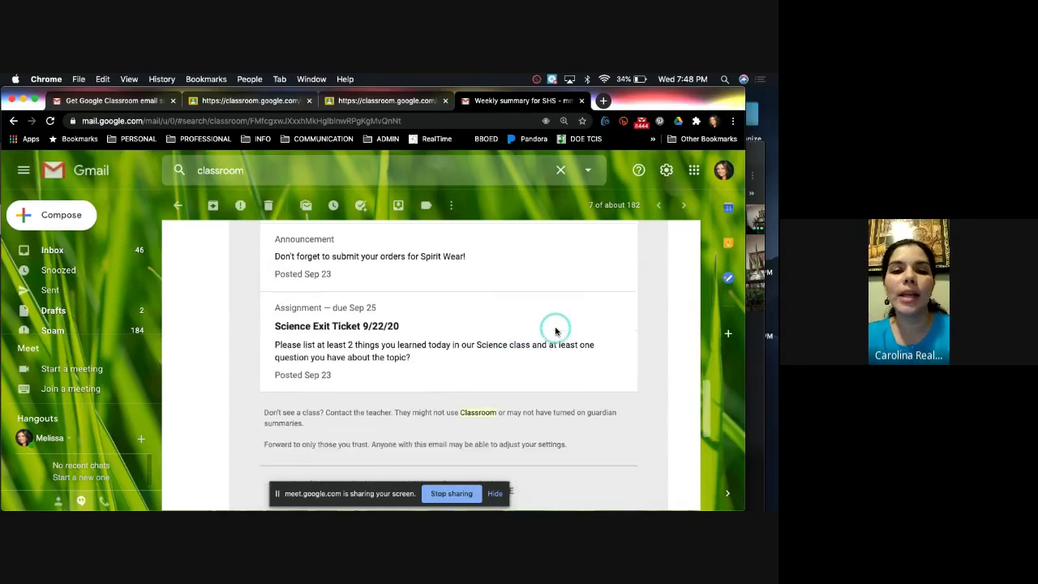
scroll(556, 331, "down", 2)
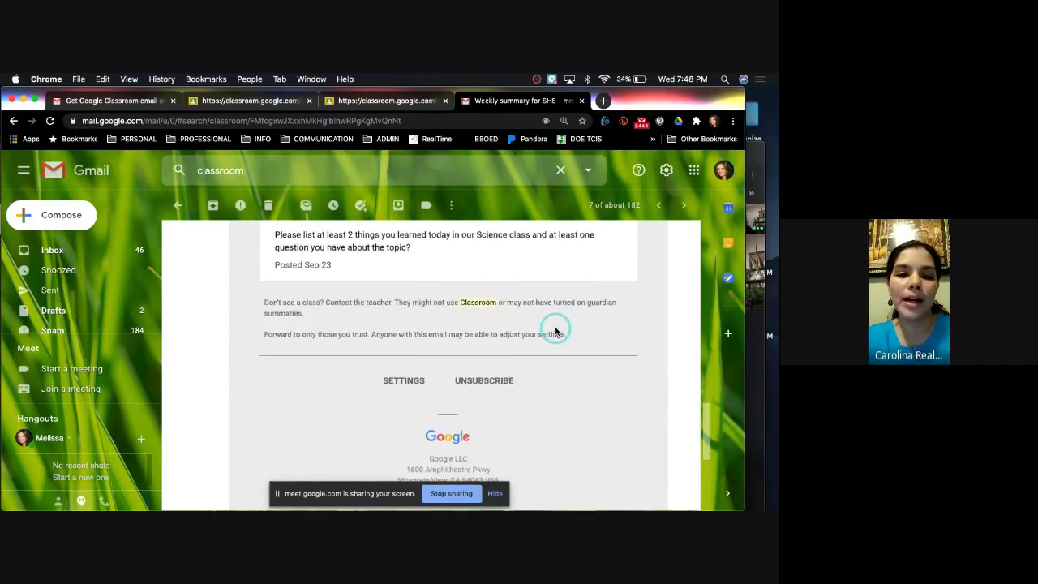
scroll(556, 331, "up", 2)
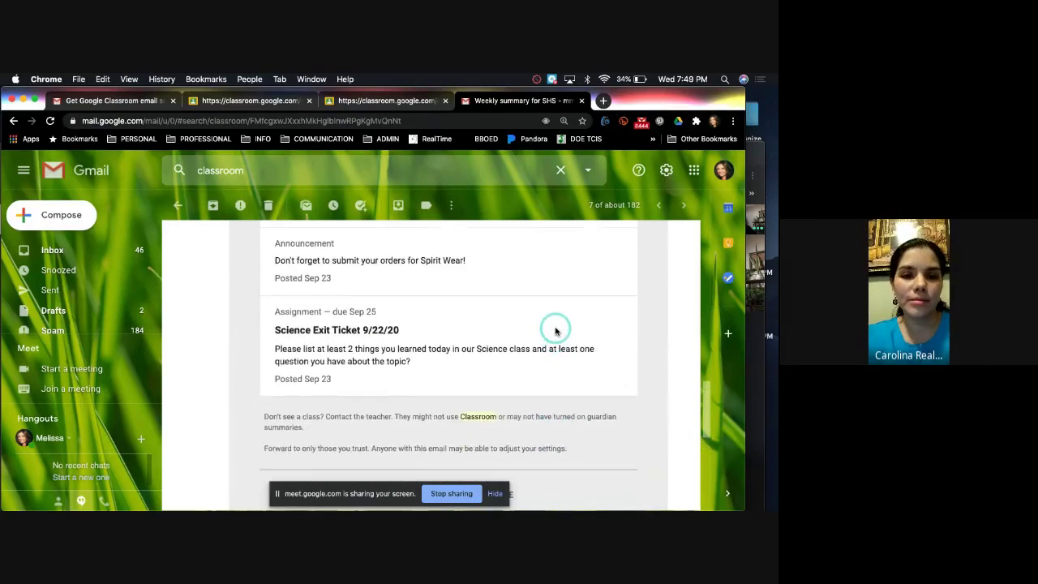
scroll(556, 331, "up", 3)
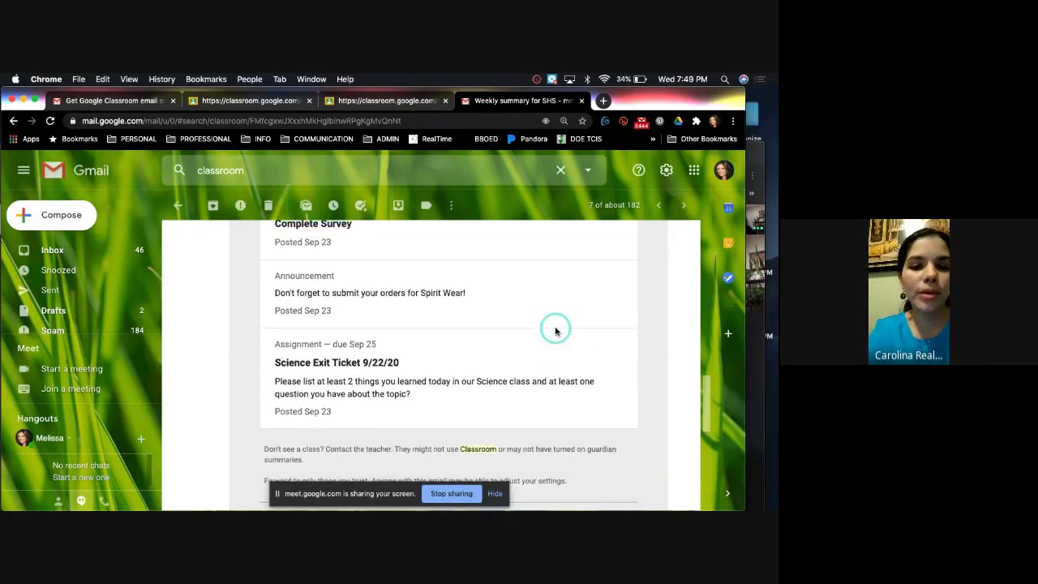
scroll(556, 331, "up", 1)
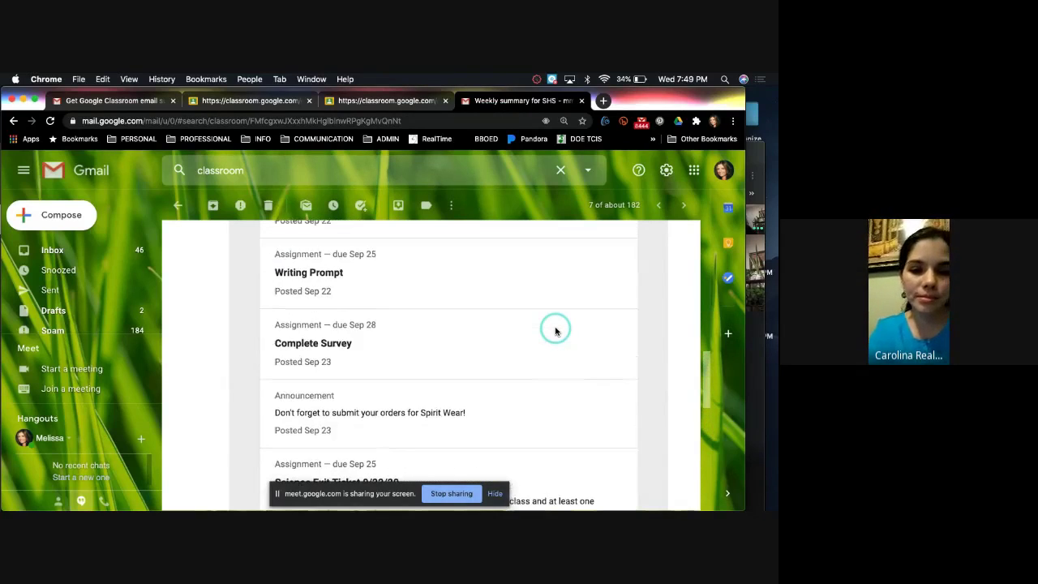
scroll(510, 412, "up", 3)
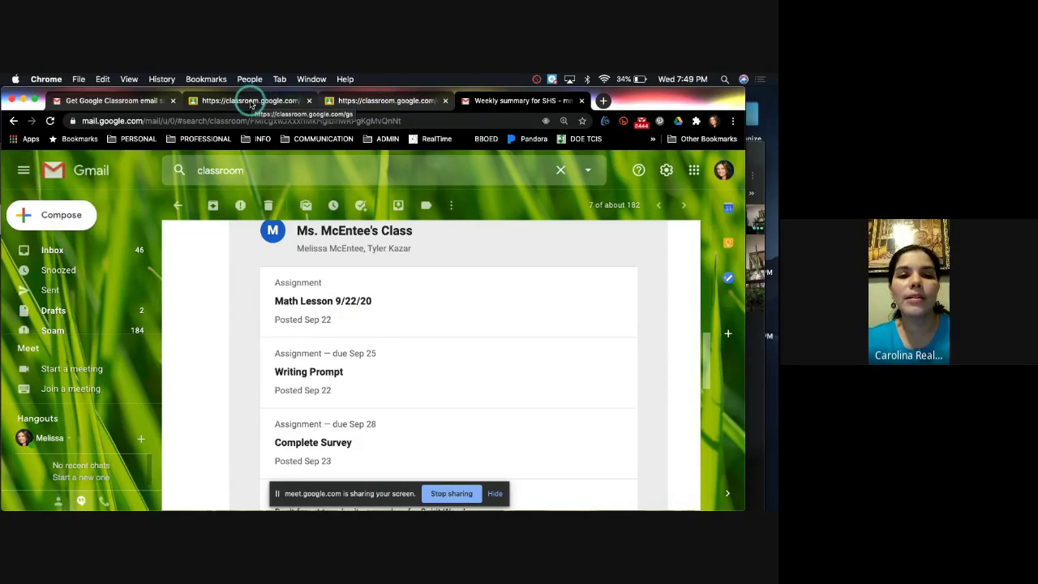
scroll(481, 264, "up", 10)
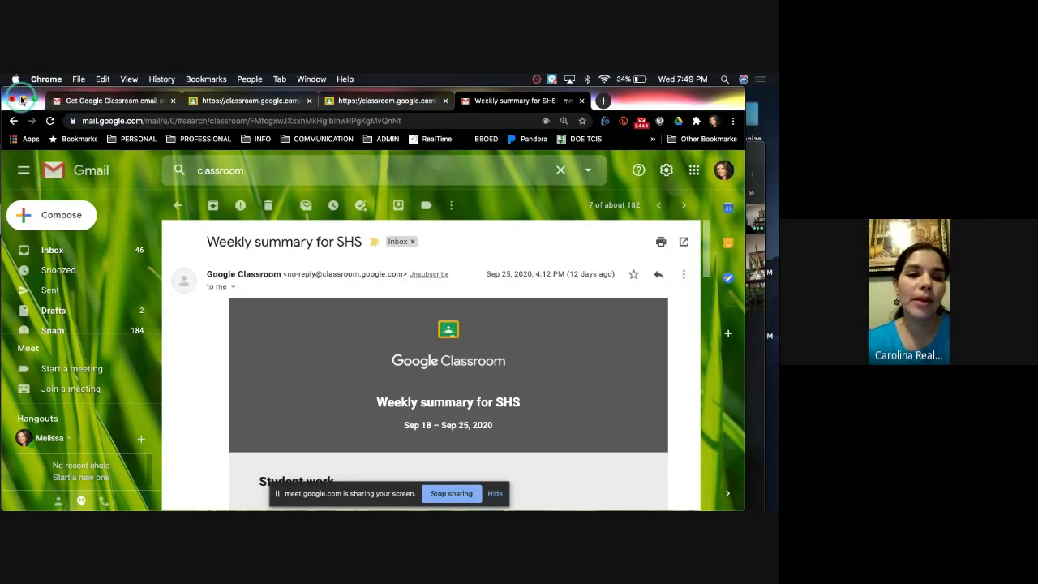
Minimize the Gmail window and make the Google Meet call window taller
left_click(21, 99)
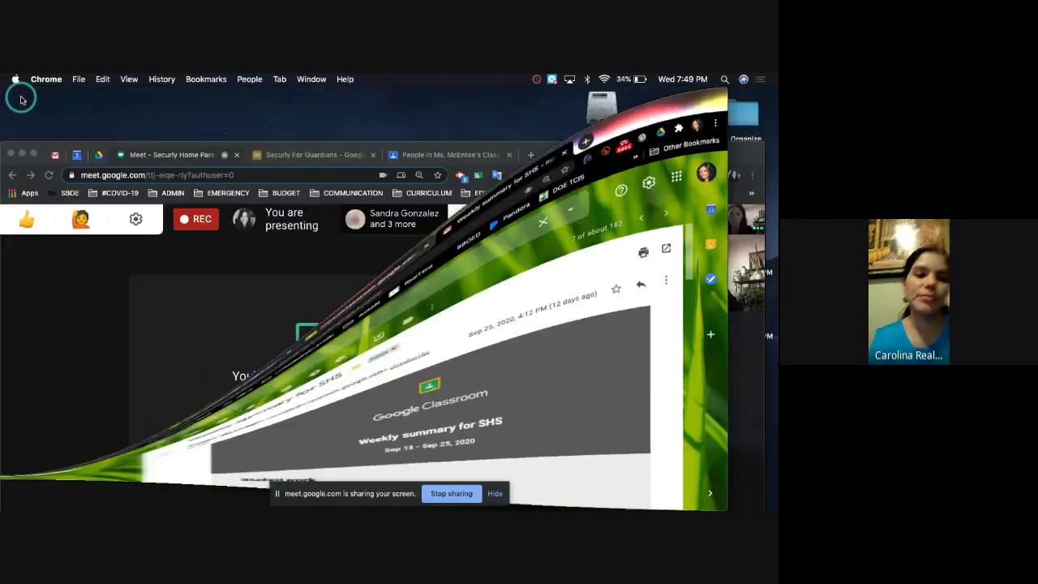
left_click_drag(651, 144, 641, 80)
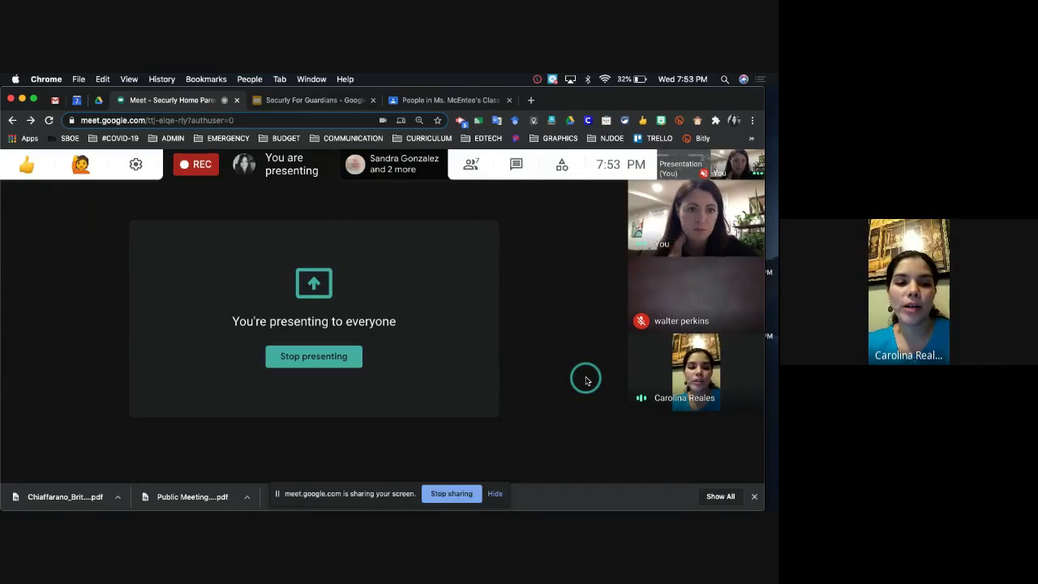
mouse_move(579, 357)
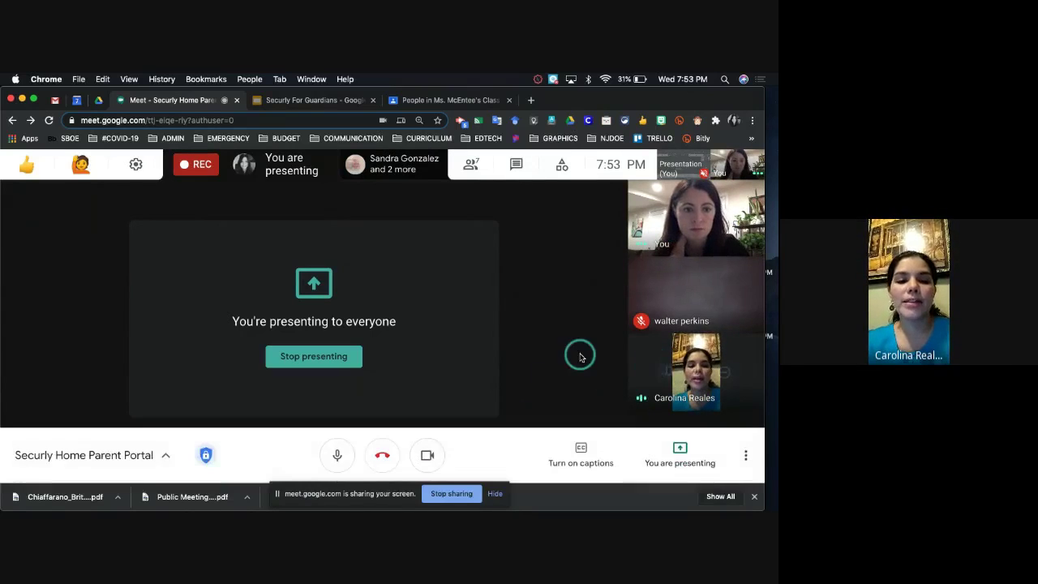